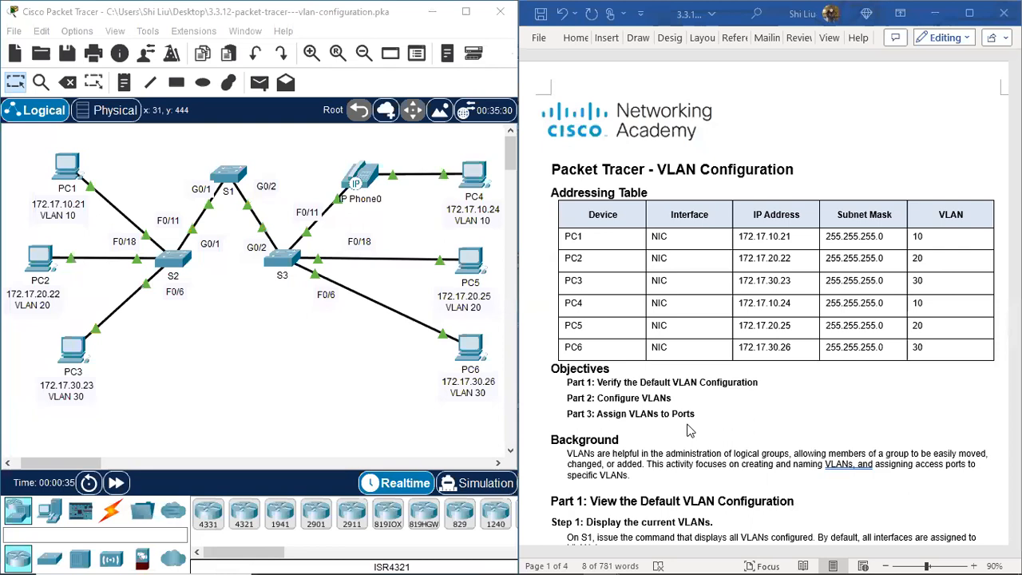
Step: Open the command line of switch S1 and enter privileged EXEC mode with the enable command
scroll(684, 423, down, 2)
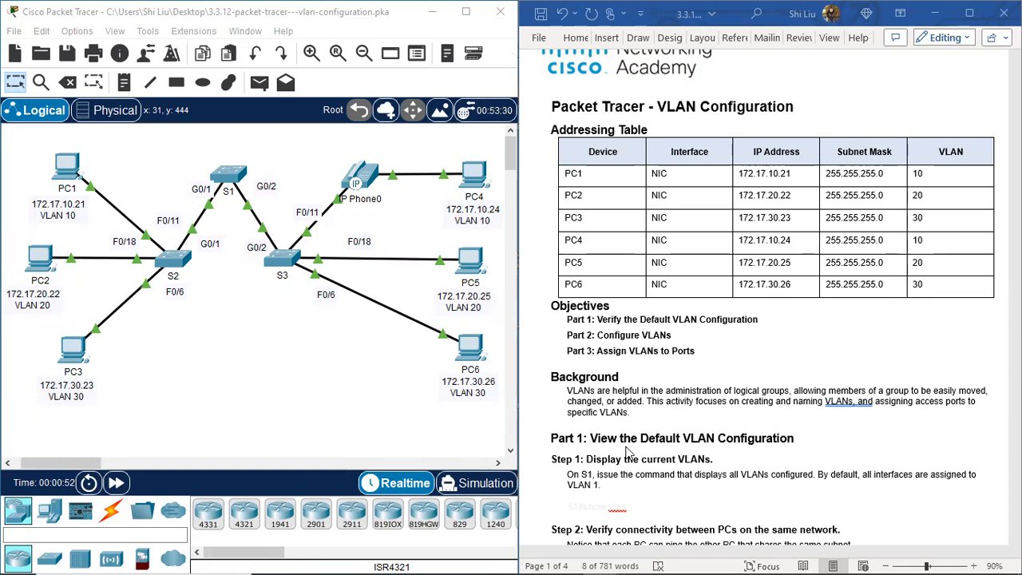
scroll(629, 453, down, 2)
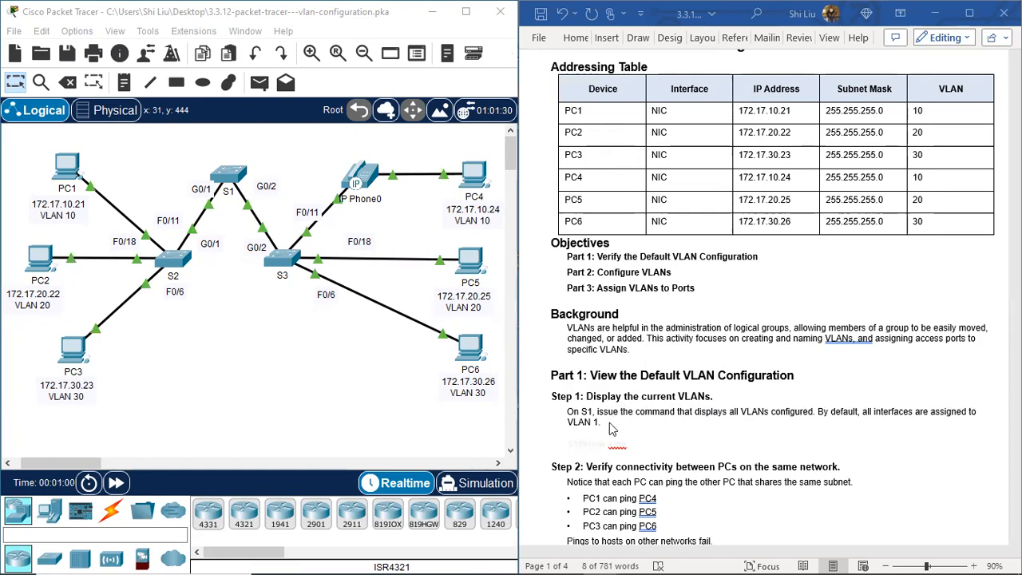
scroll(615, 431, down, 2)
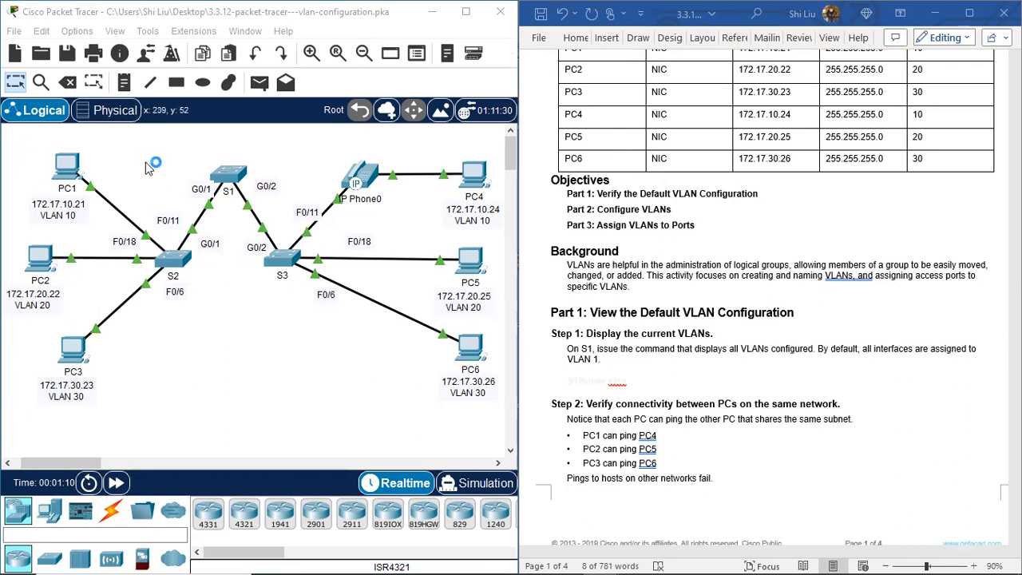
click(230, 174)
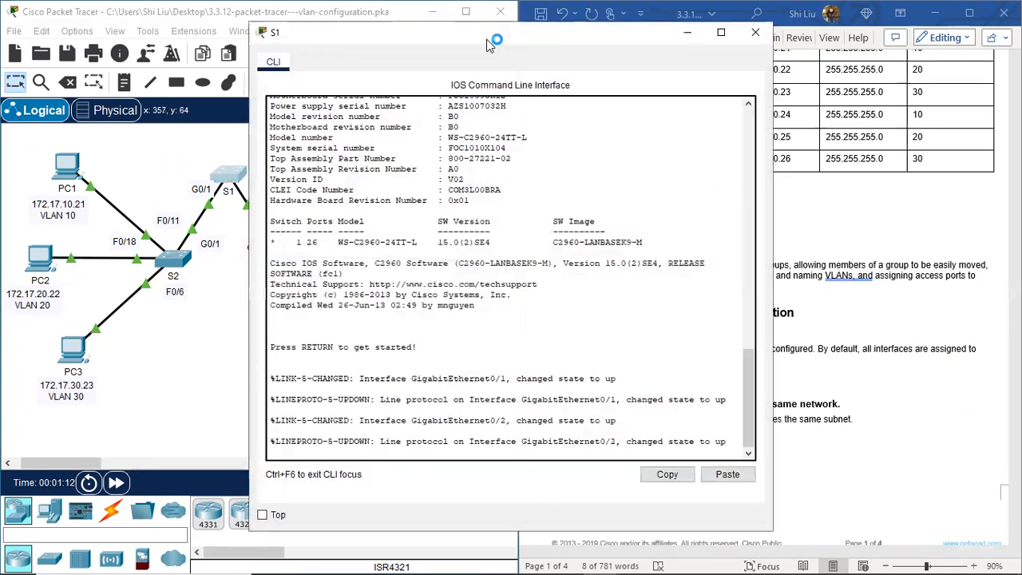
drag(479, 38, 237, 28)
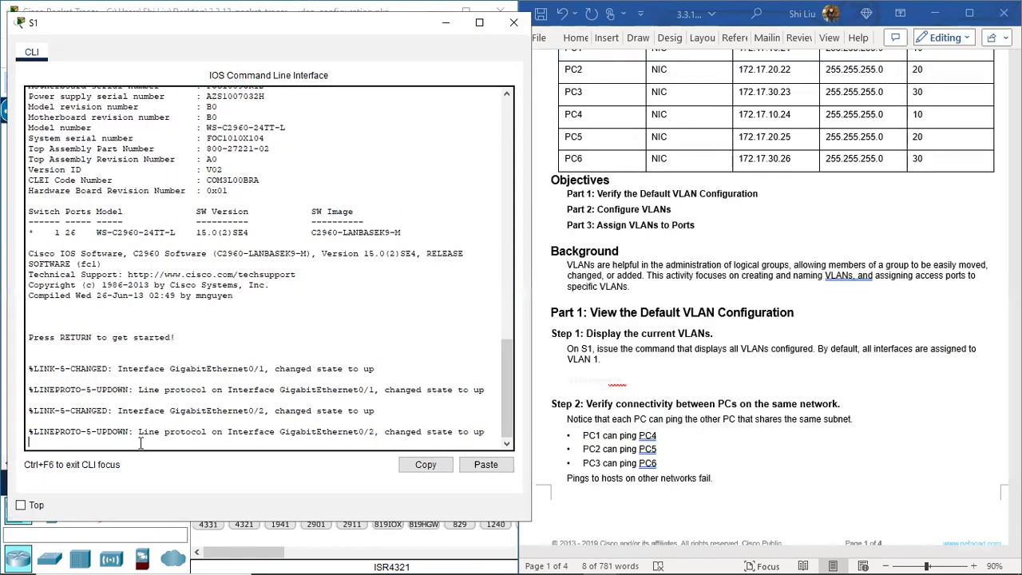
key(Return)
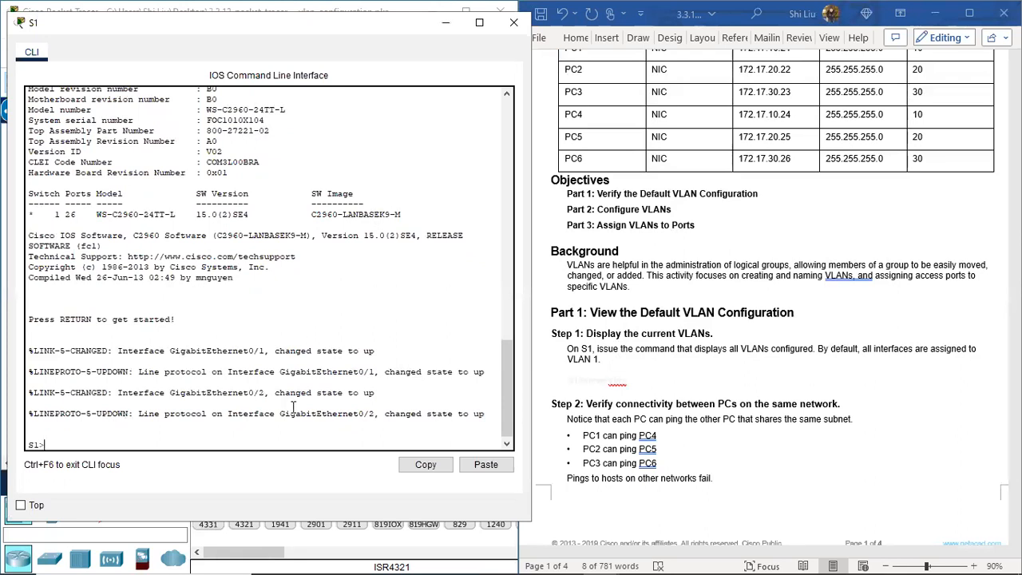
text(enable)
key(Return)
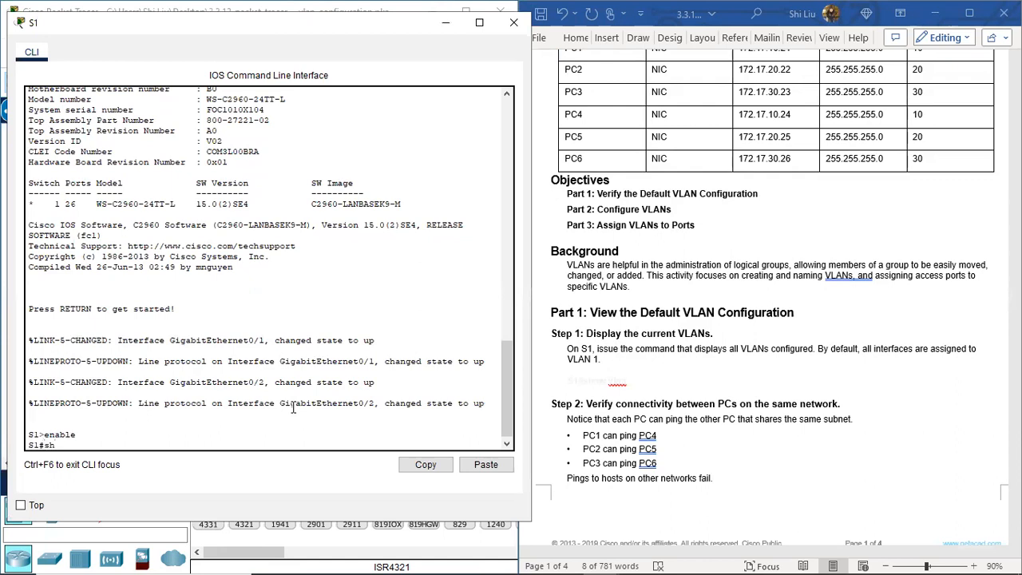
Step: Run show vlan on S1, examine the FastEthernet and Gigabit ports assigned to the default VLAN, and close the switch window
key(Return)
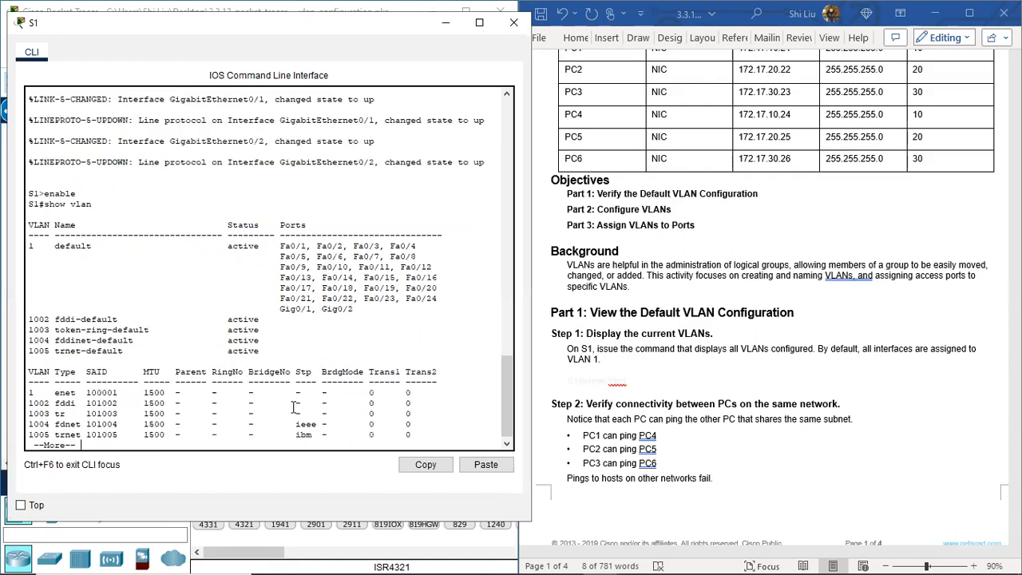
key(space)
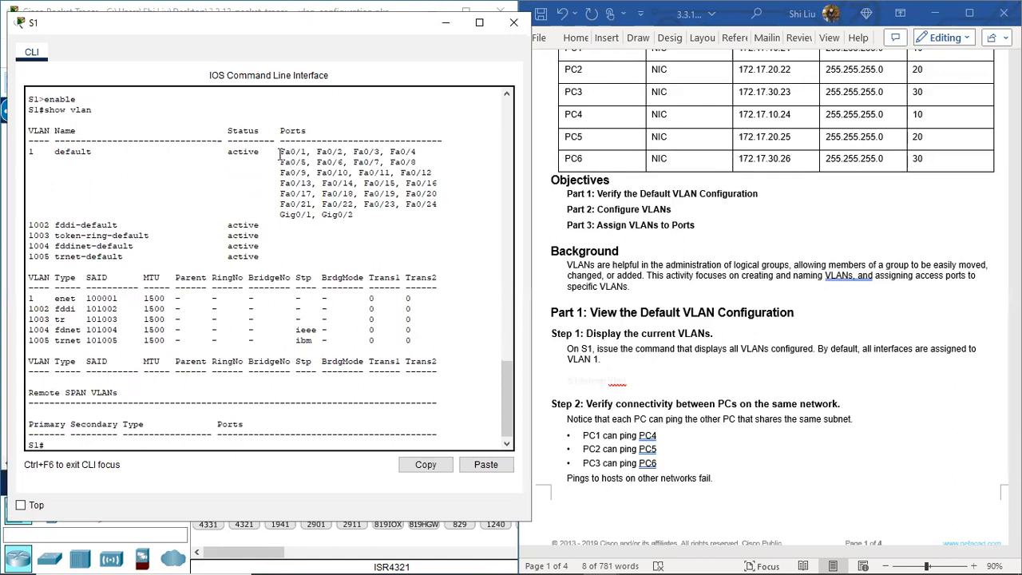
drag(280, 152, 447, 203)
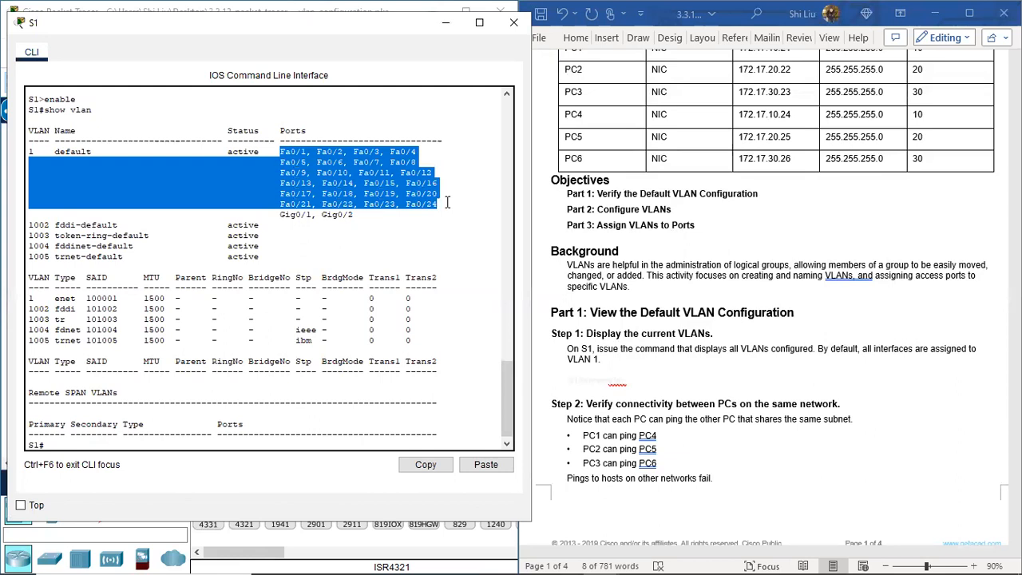
drag(280, 214, 357, 214)
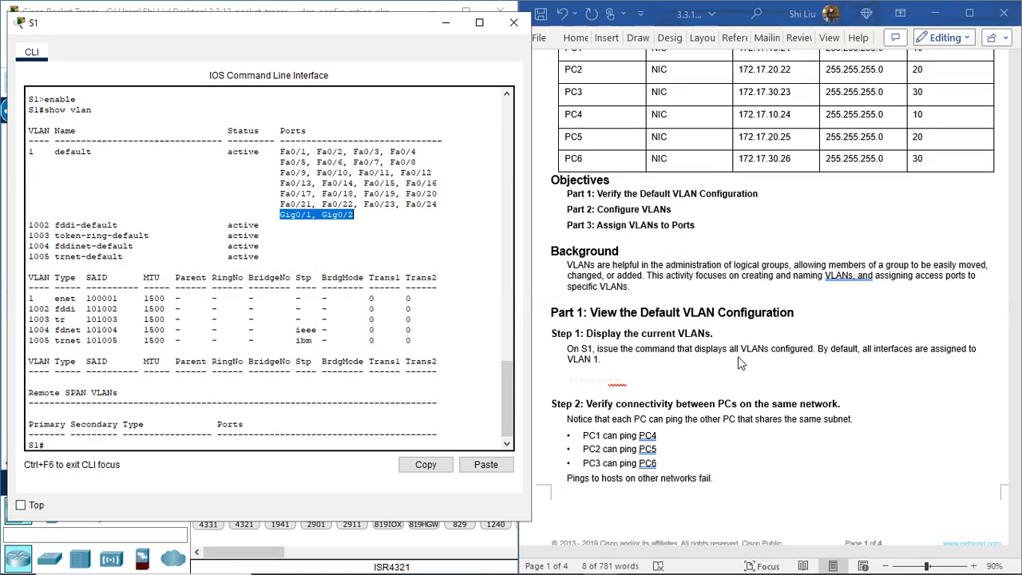
scroll(731, 351, down, 3)
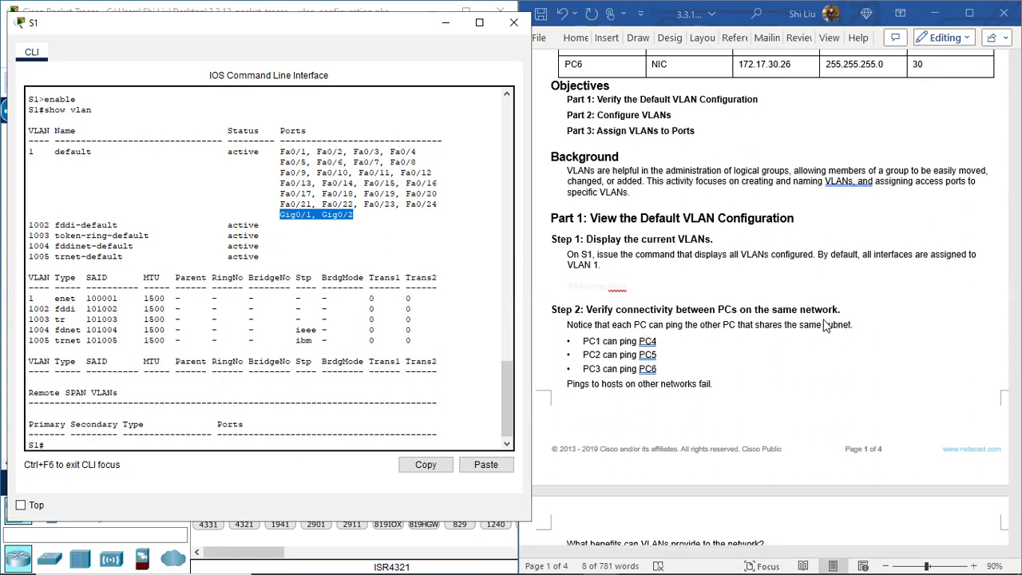
click(513, 23)
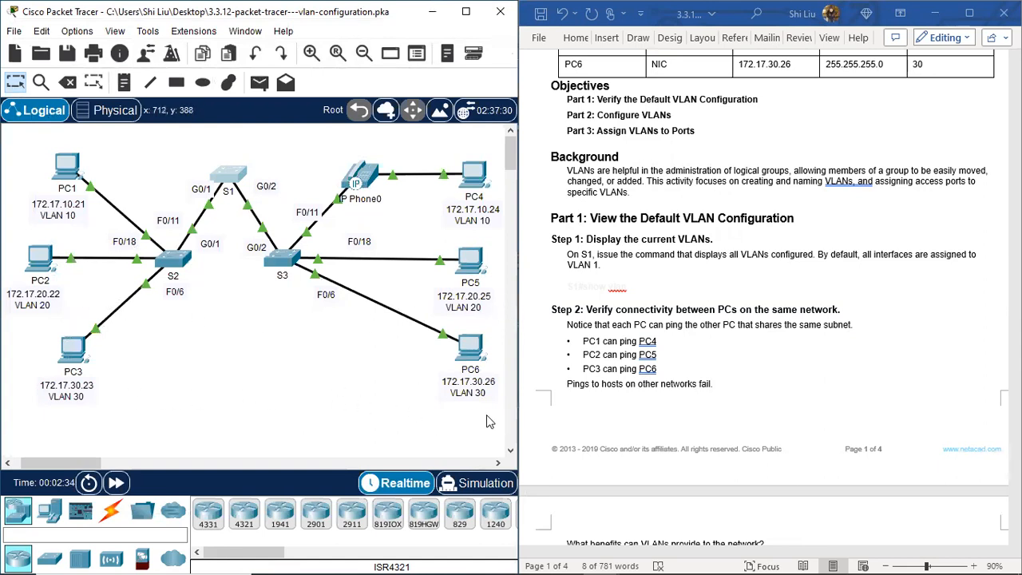
Step: Ping PC4 at 172.17.10.24 from PC1's command prompt and close the PC1 window
click(68, 168)
click(617, 165)
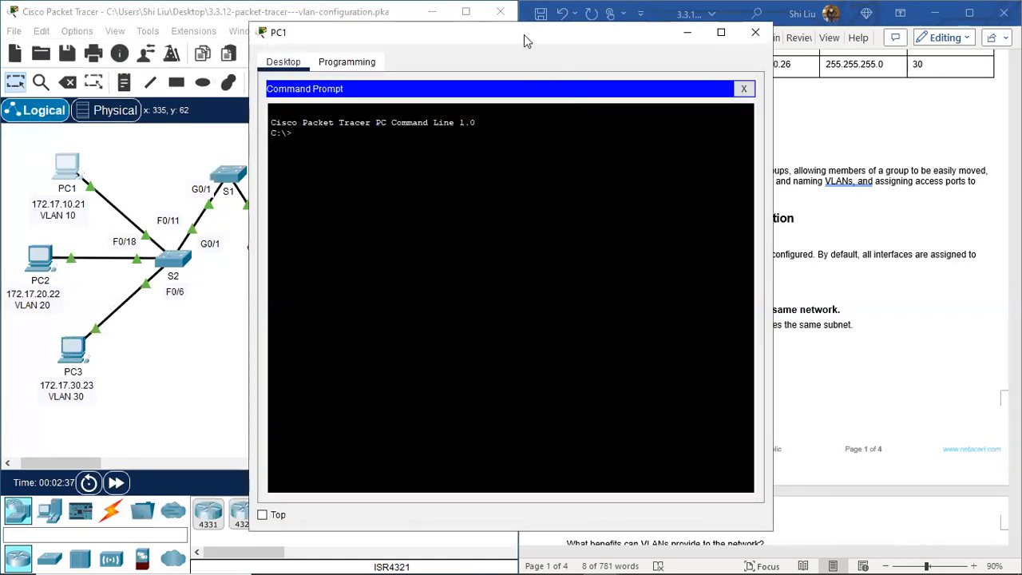
drag(543, 46, 1021, 48)
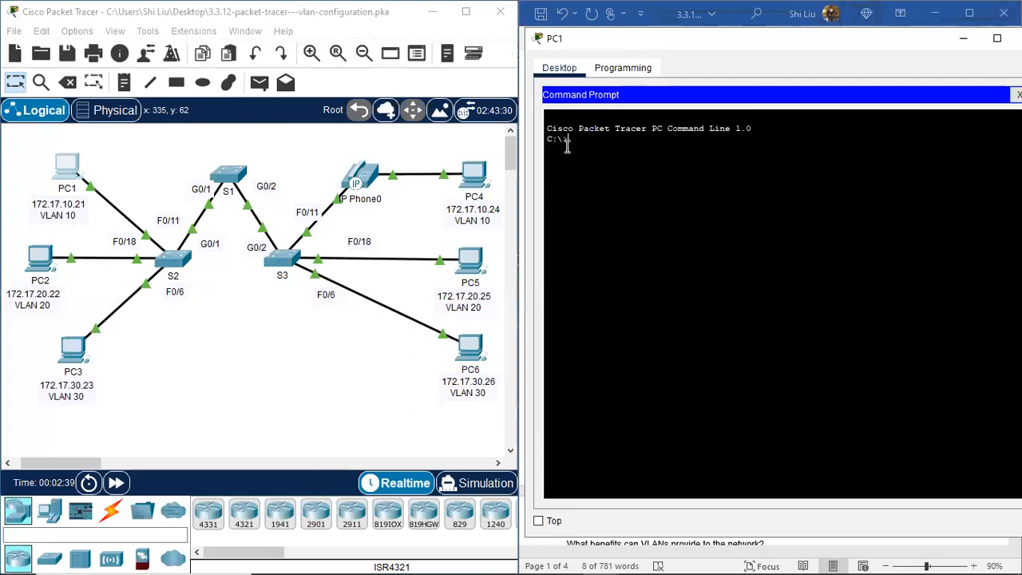
text(ping )
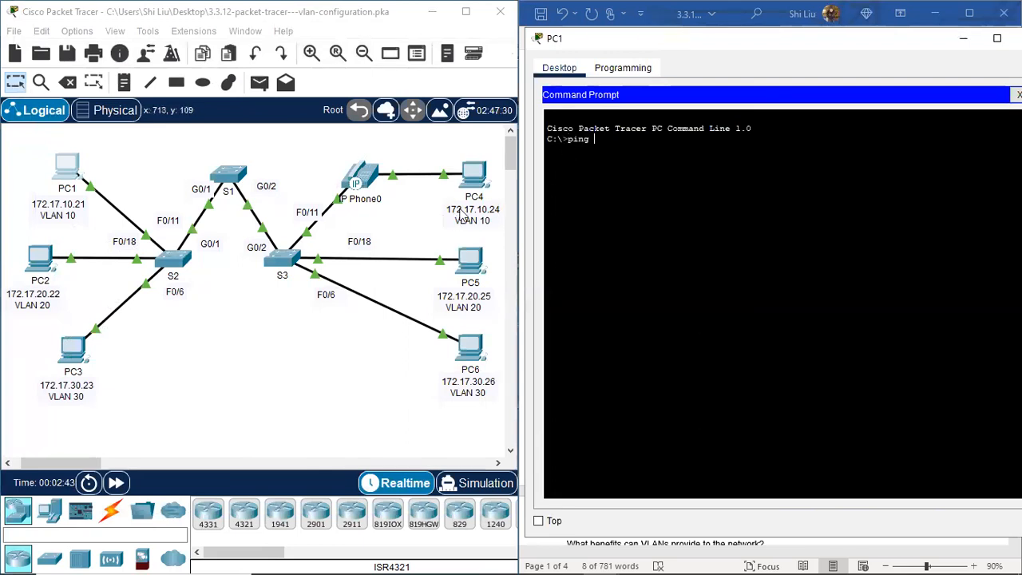
text(172.17.10.24)
key(Return)
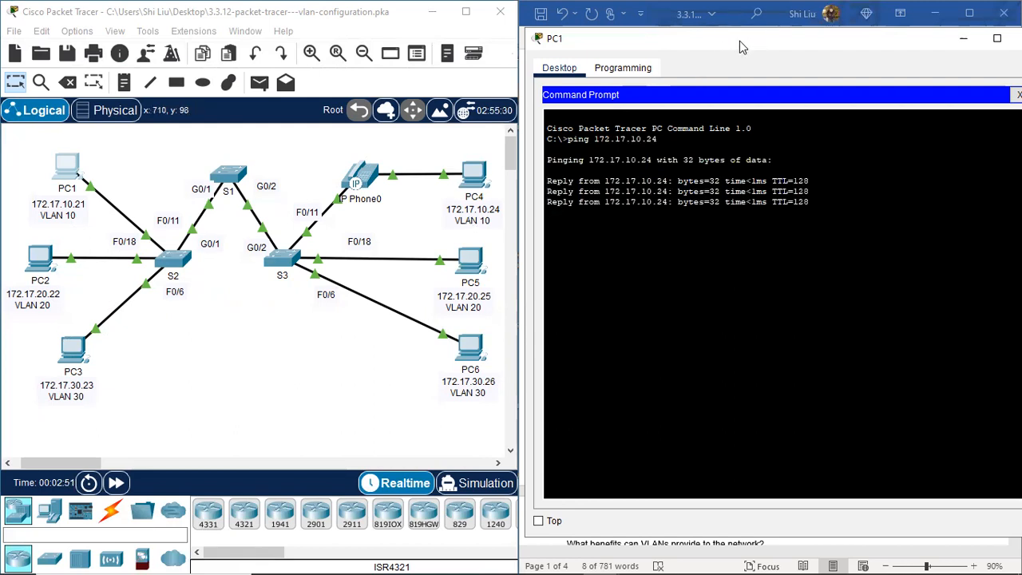
drag(739, 47, 679, 50)
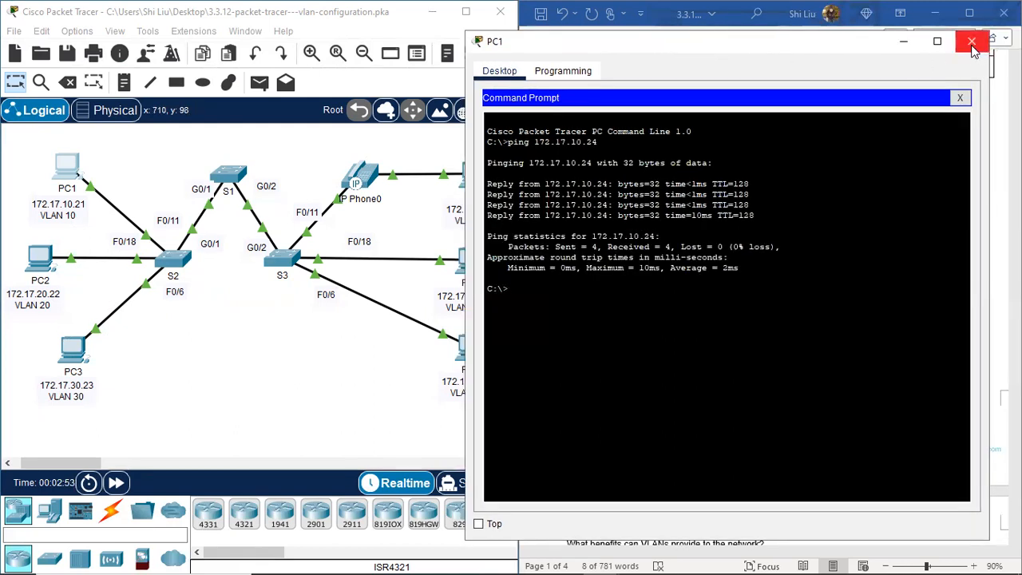
click(972, 44)
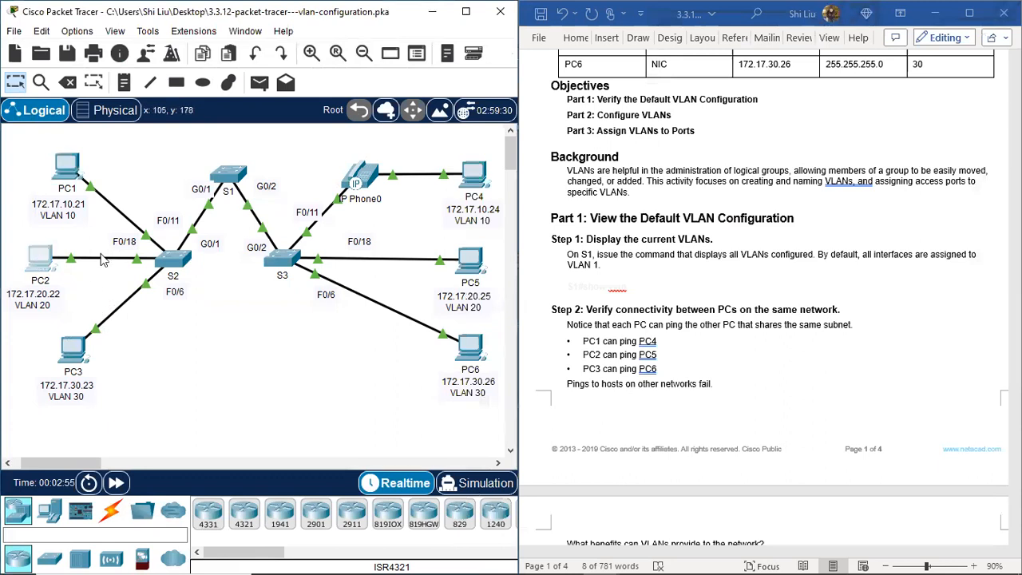
Step: Ping PC5 at 172.17.20.25 from PC2's command prompt and close the PC2 window
click(54, 264)
click(591, 135)
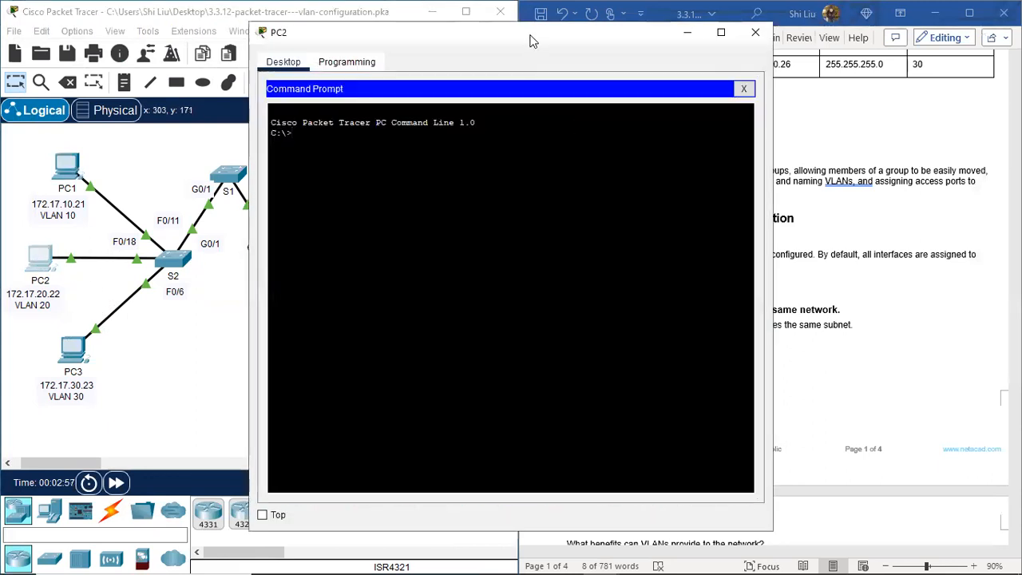
drag(534, 42, 833, 50)
text(ping)
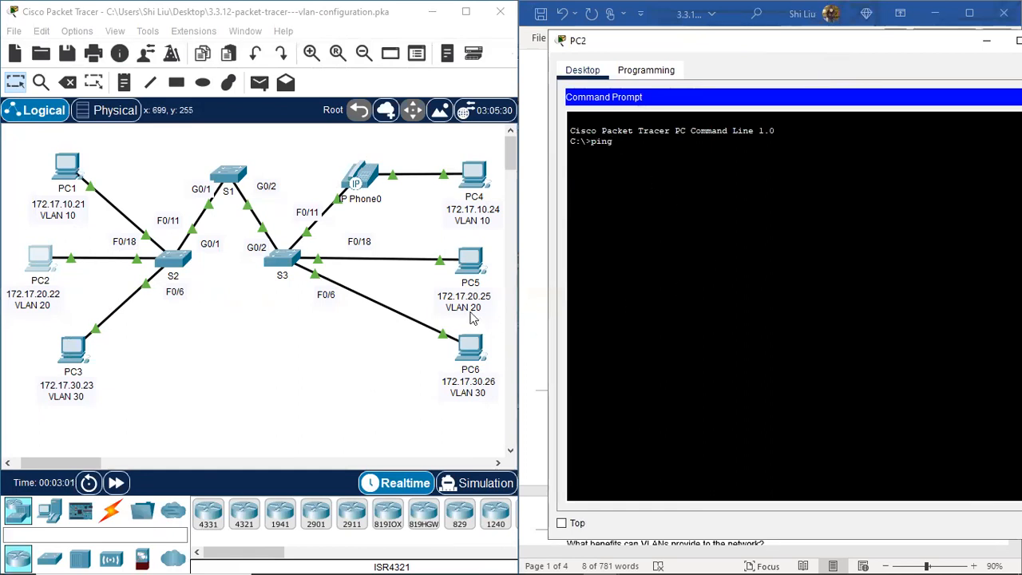
text( 172.)
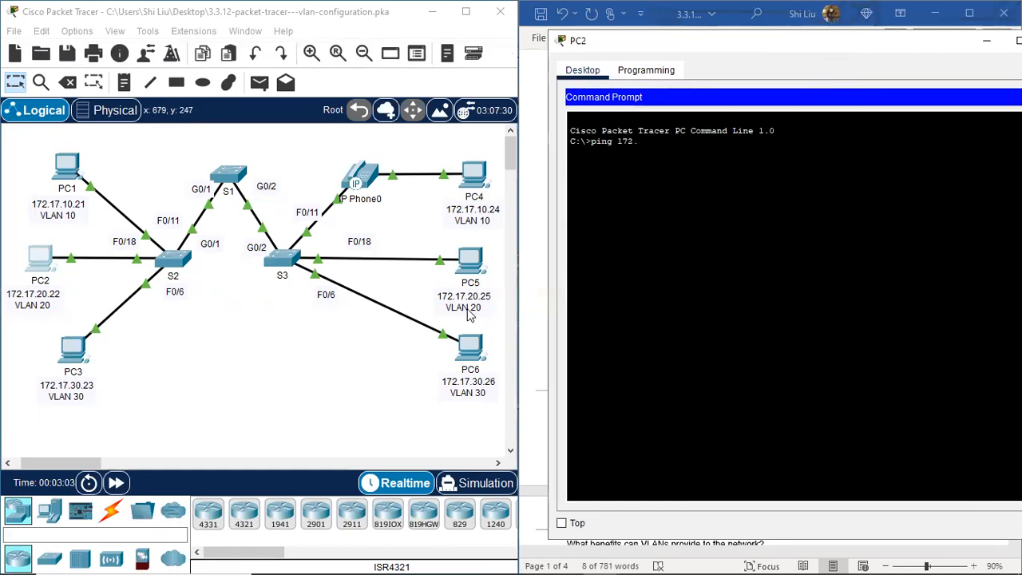
text(17.20.25)
key(Return)
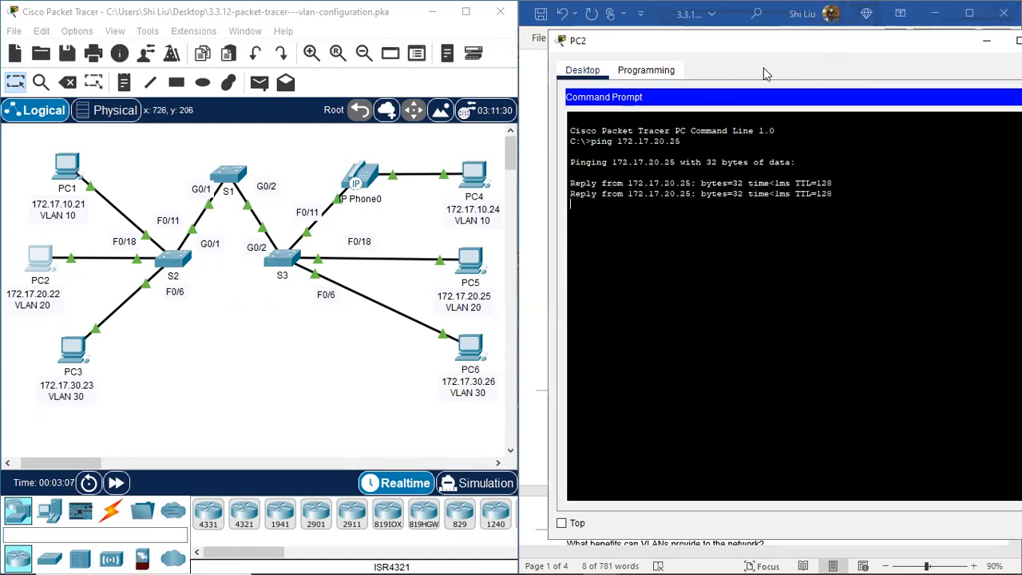
drag(771, 42, 725, 52)
click(1008, 50)
Step: Ping PC6 at 172.17.30.26 from PC3's command prompt and close the PC3 window
click(69, 351)
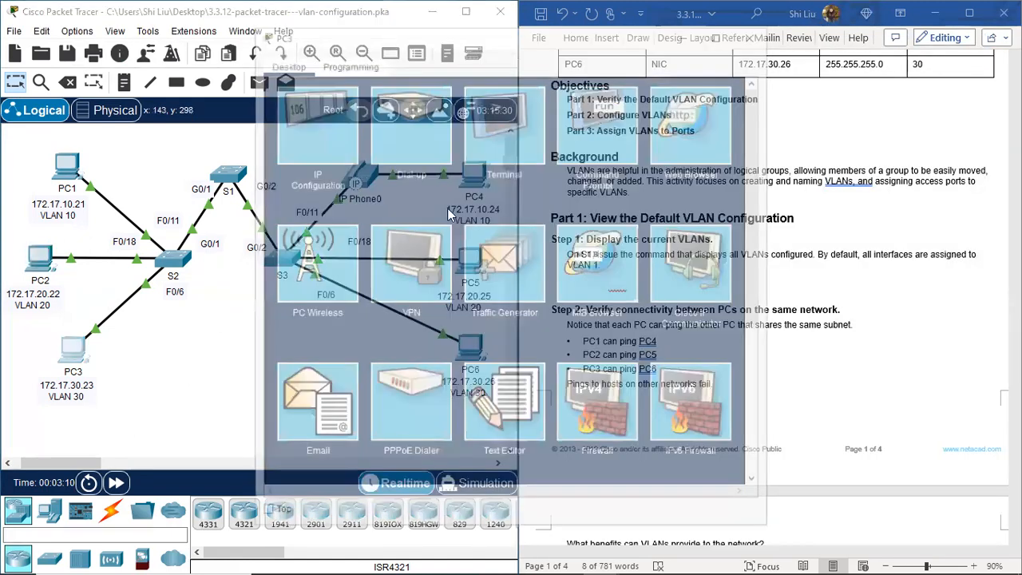
click(597, 134)
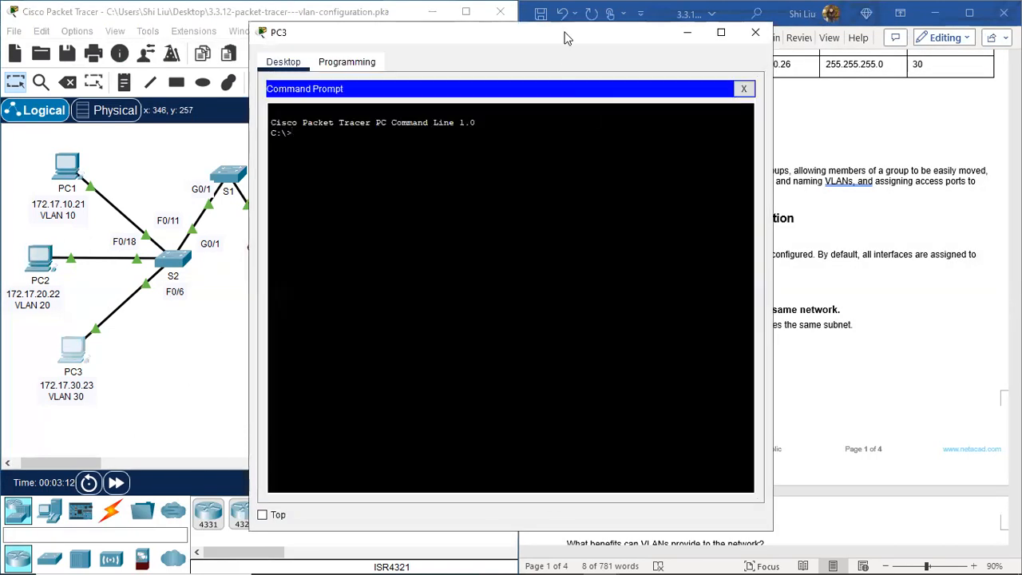
drag(564, 38, 839, 49)
text(ping)
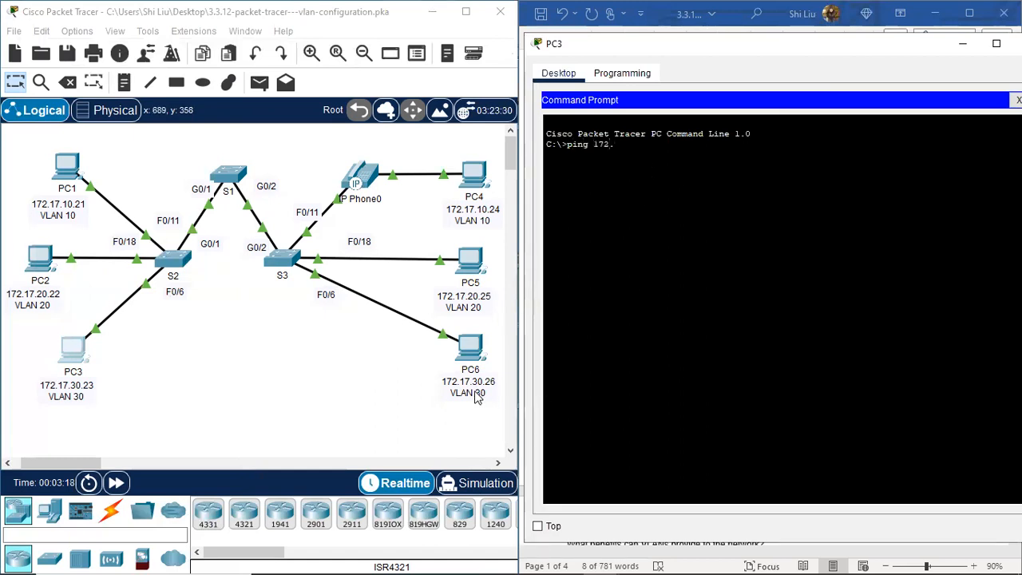
text( 172.17.30.26)
key(Return)
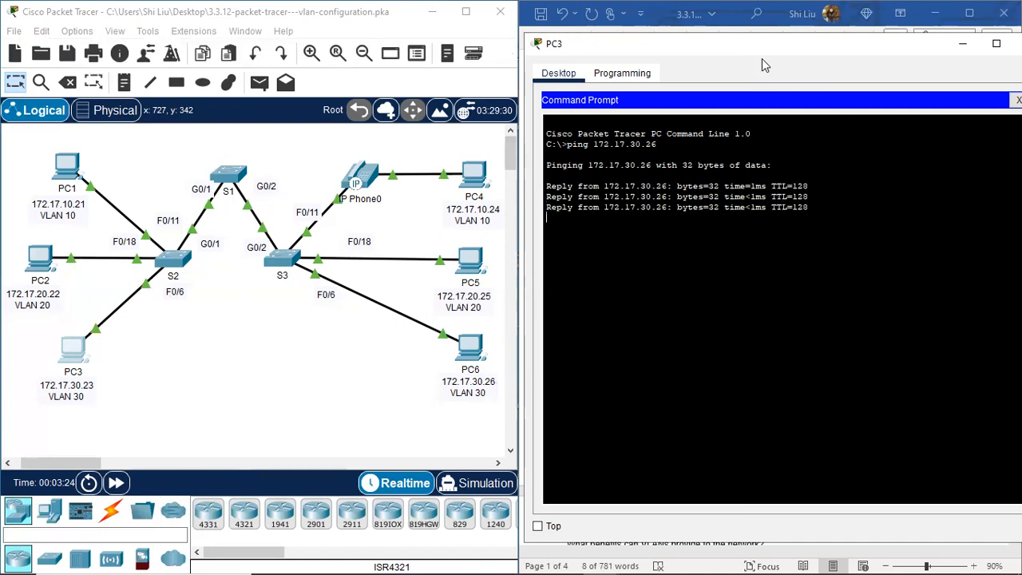
drag(760, 46, 740, 43)
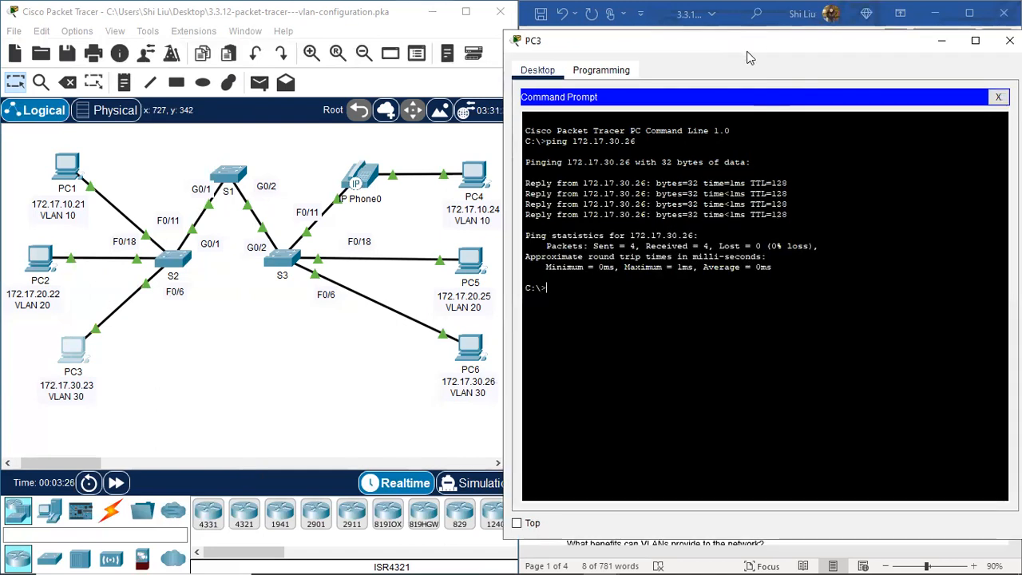
click(1010, 40)
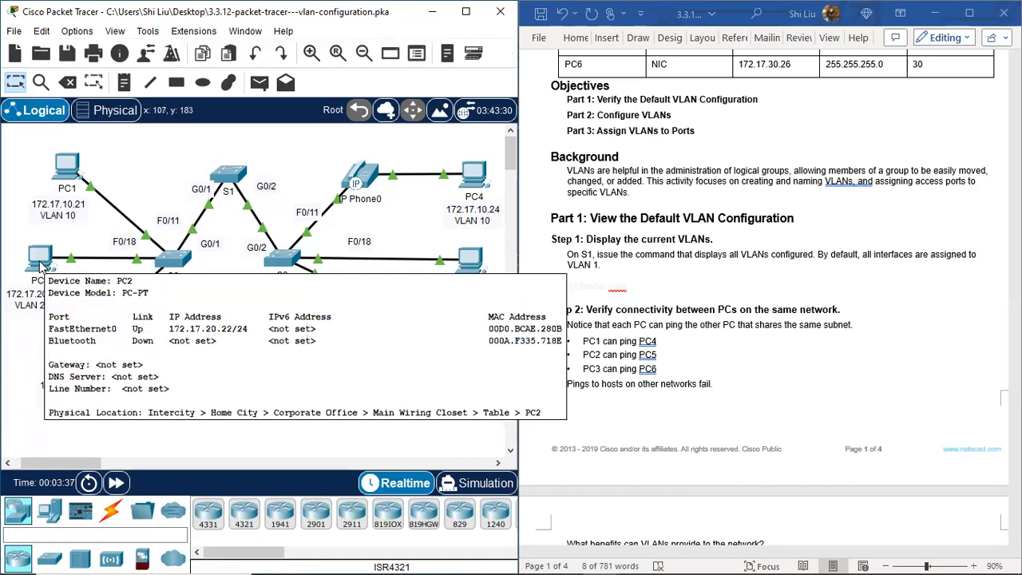
Step: Test connectivity across networks by pinging PC2 at 172.17.20.22 from PC1's command prompt, and close the PC1 window
click(68, 167)
click(587, 116)
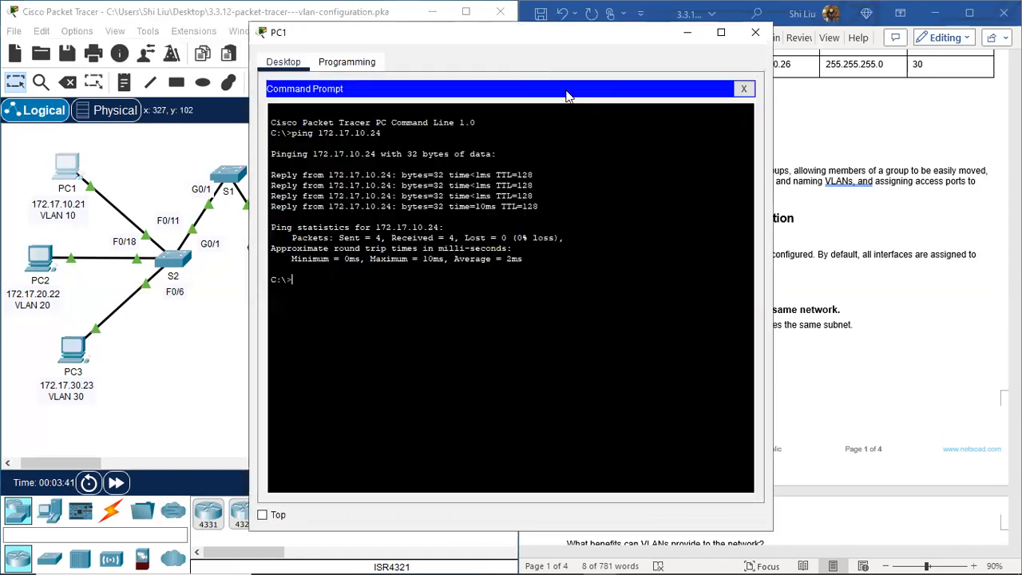
drag(533, 46, 687, 73)
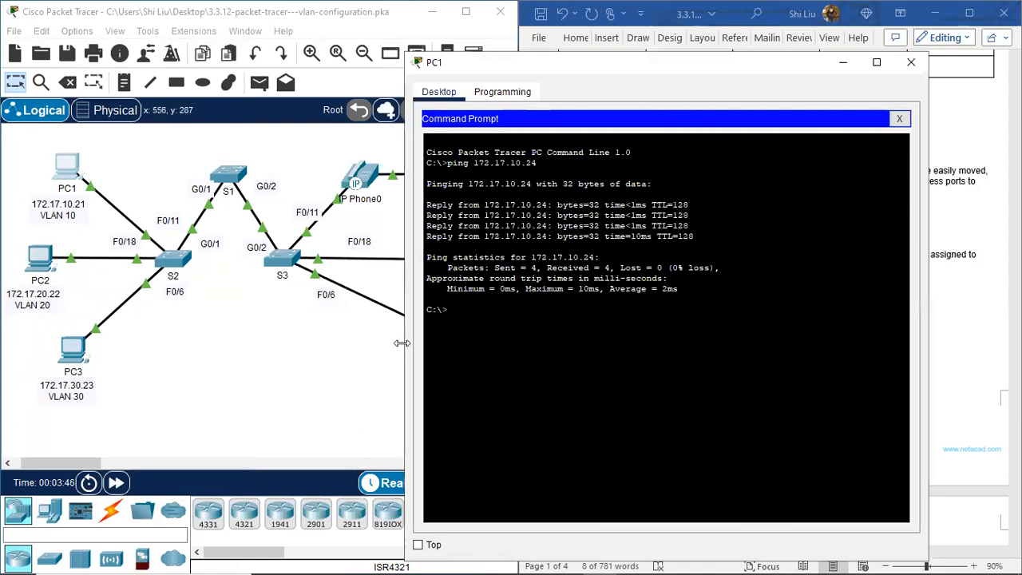
text(ping 172.17.)
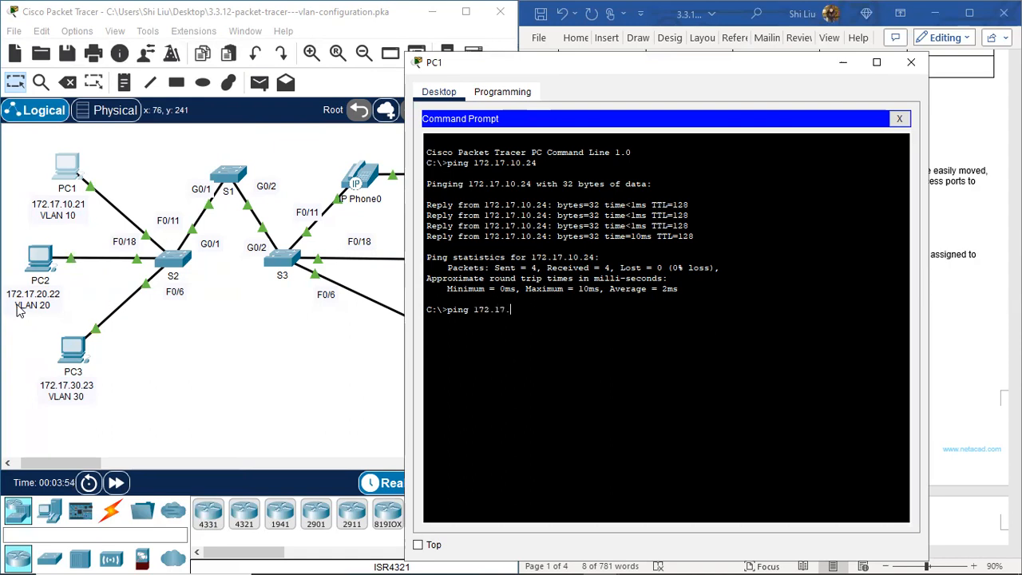
text(20.22)
key(Return)
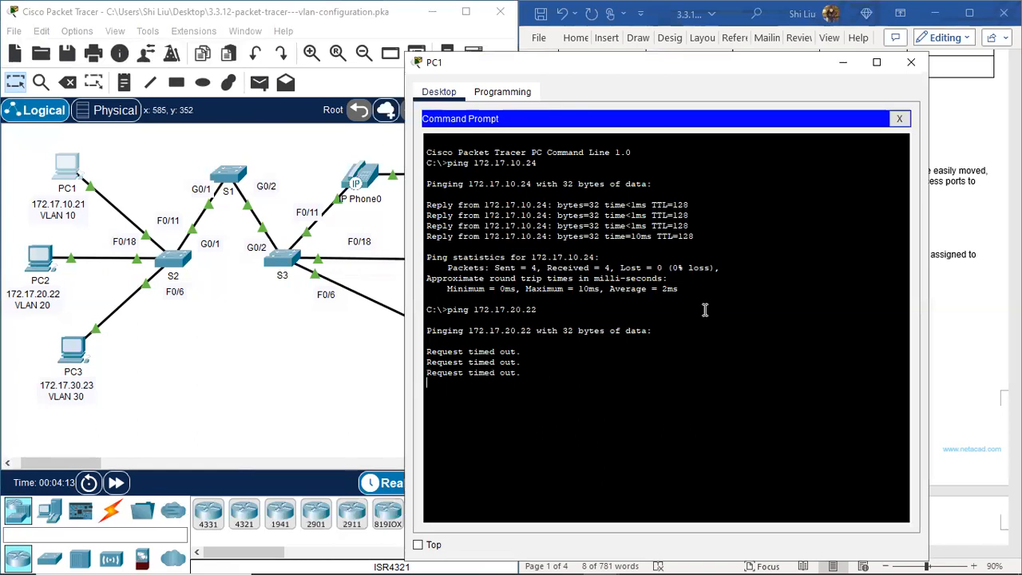
click(911, 65)
Step: Review the VLAN benefits question in the lab instructions and select the whole network topology
scroll(665, 327, down, 5)
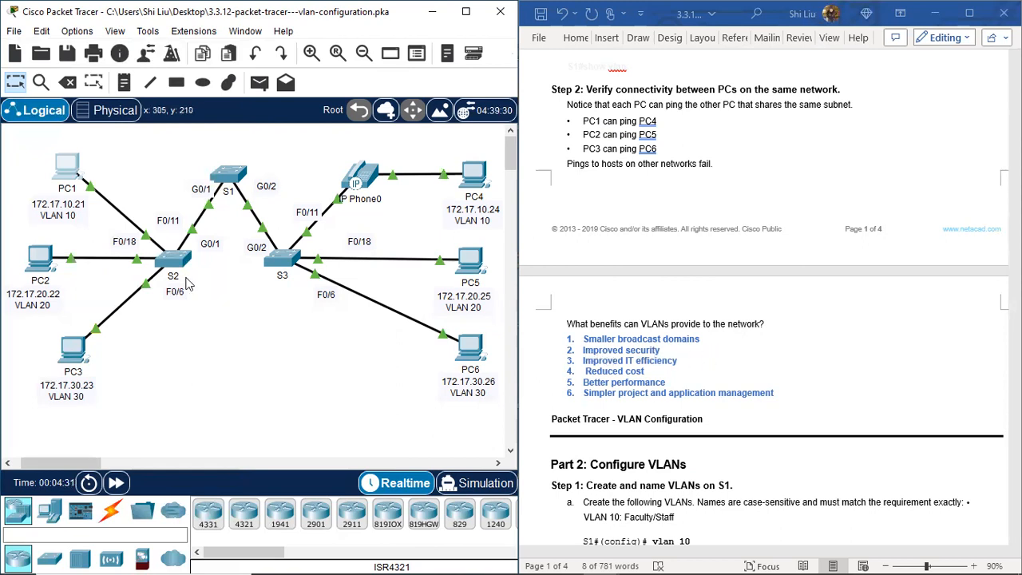
drag(8, 134, 501, 449)
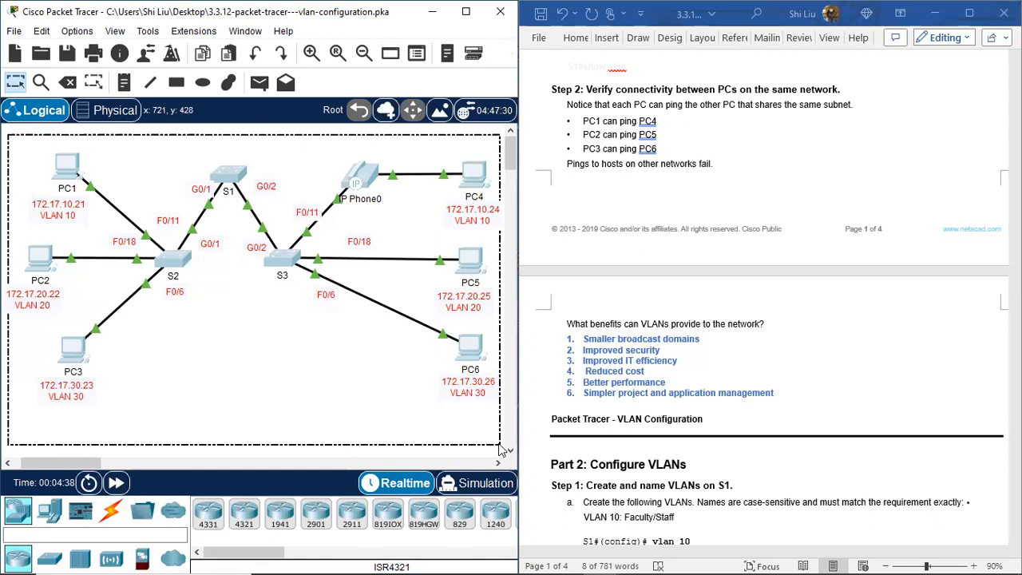
Step: Examine the topology's VLAN groups by selecting the VLAN 10 row, the VLAN 30 row and the whole network on the workspace
drag(501, 449, 502, 448)
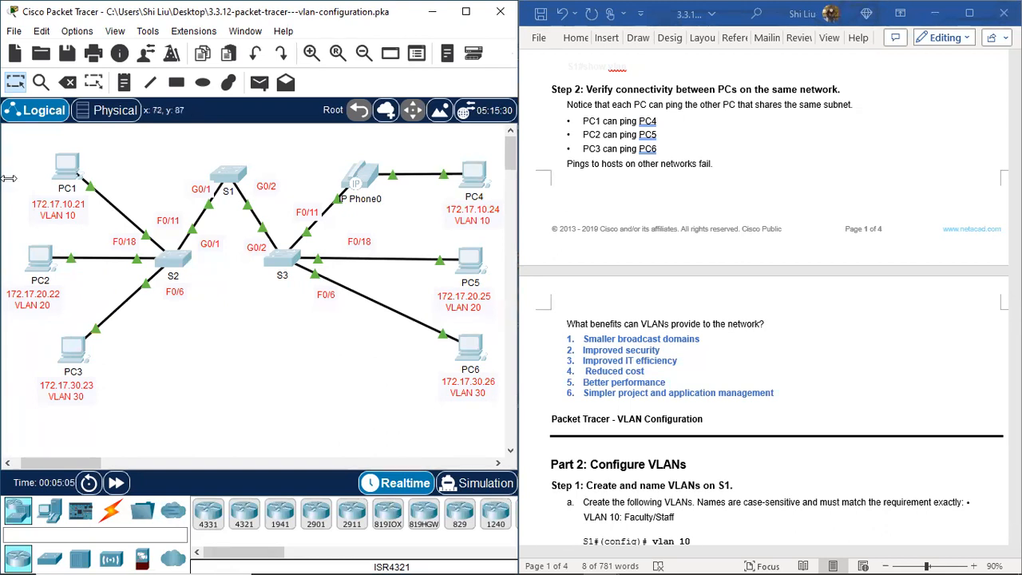
drag(17, 149, 505, 237)
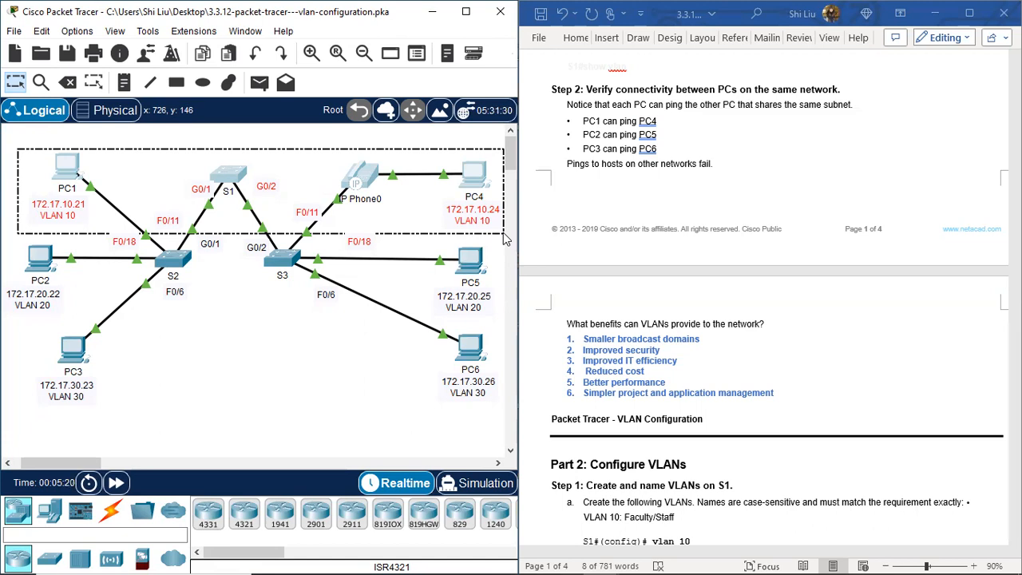
drag(504, 238, 504, 238)
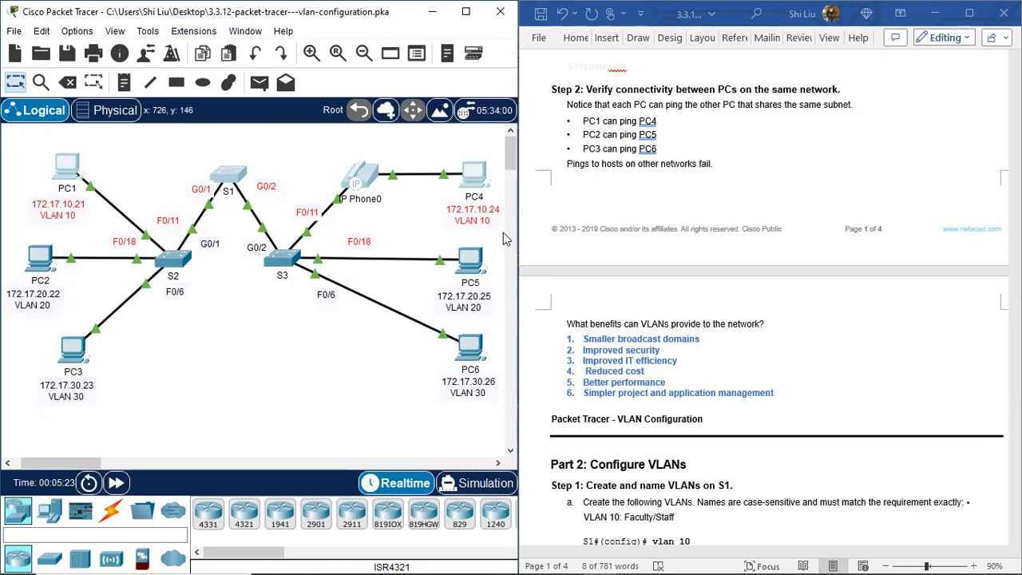
click(688, 359)
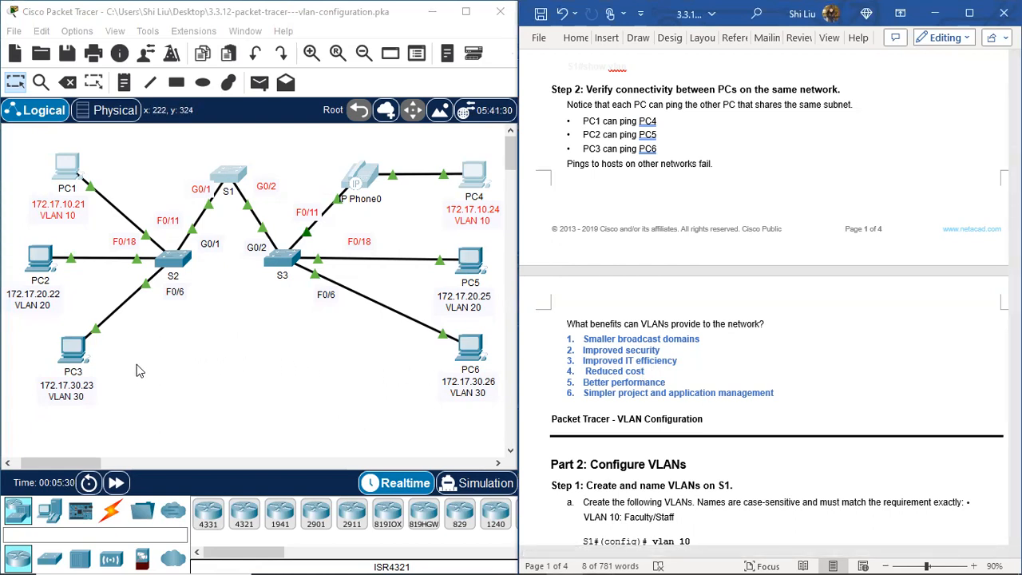
drag(17, 137, 505, 238)
drag(26, 333, 505, 436)
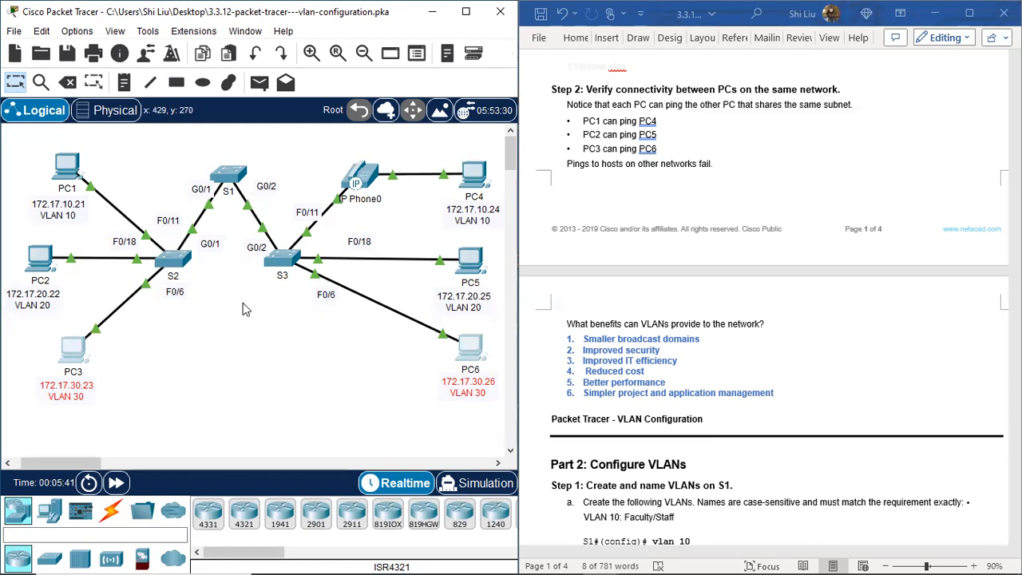
drag(35, 143, 503, 240)
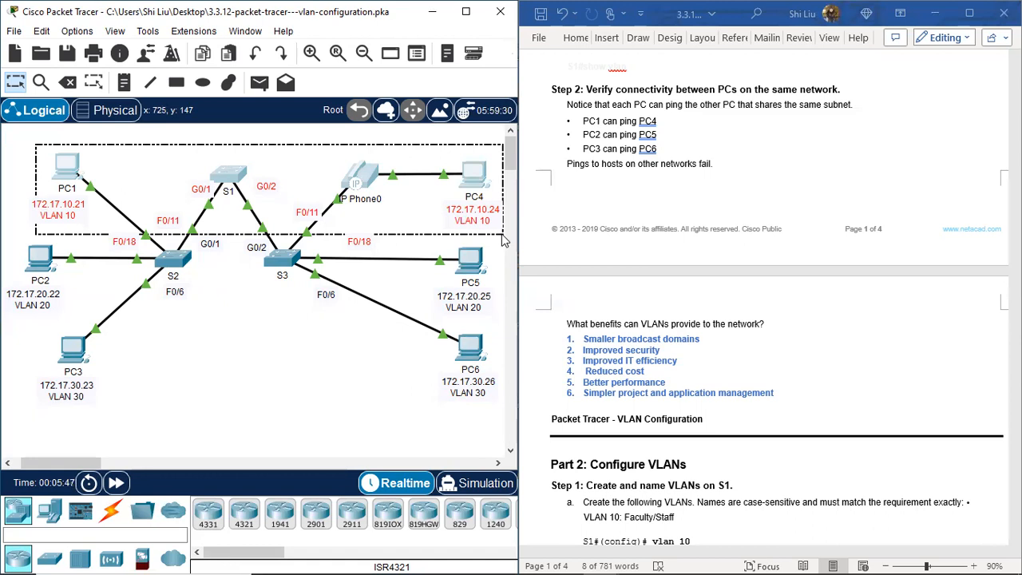
drag(503, 239, 503, 240)
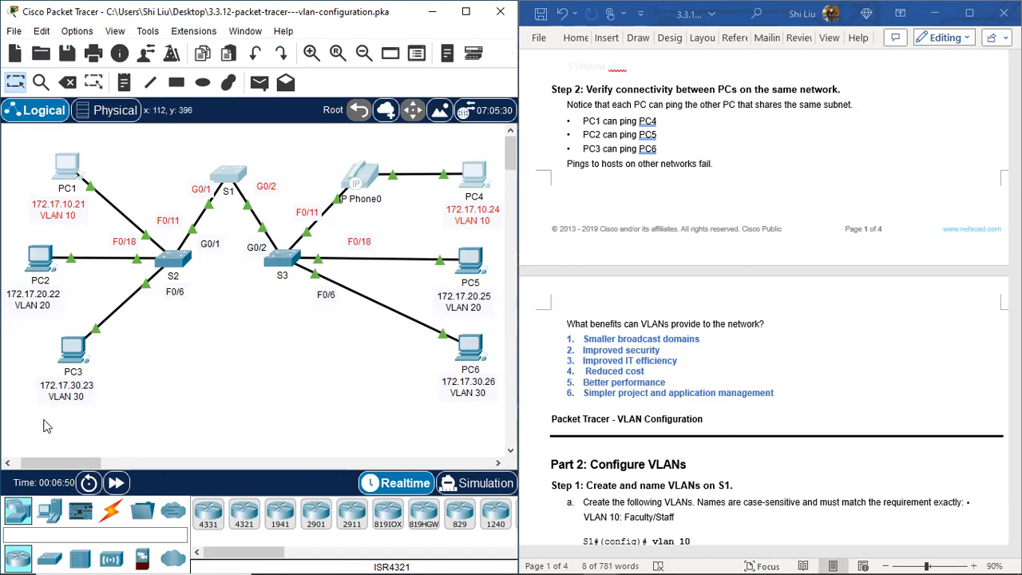
drag(16, 143, 502, 416)
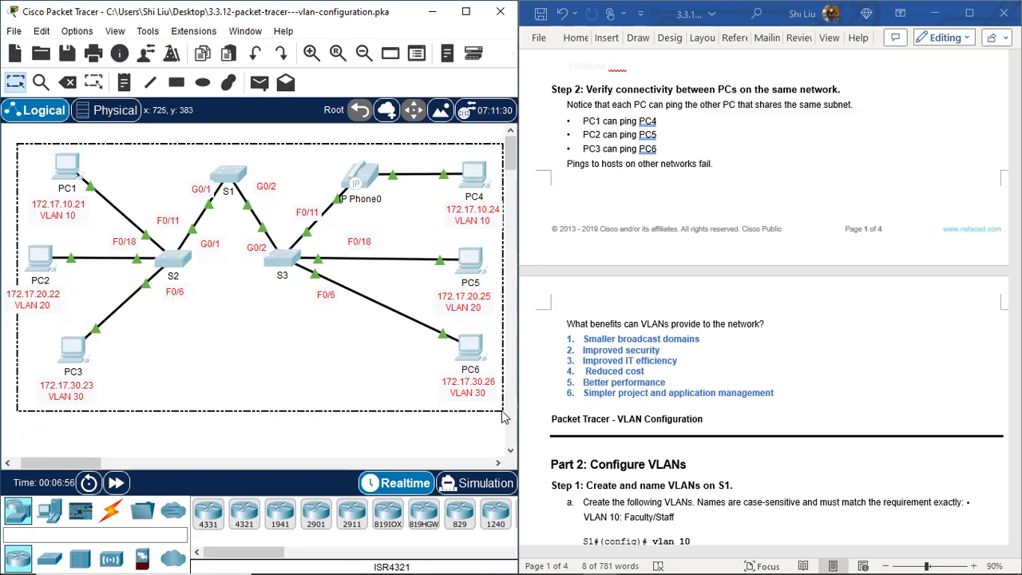
drag(502, 416, 502, 416)
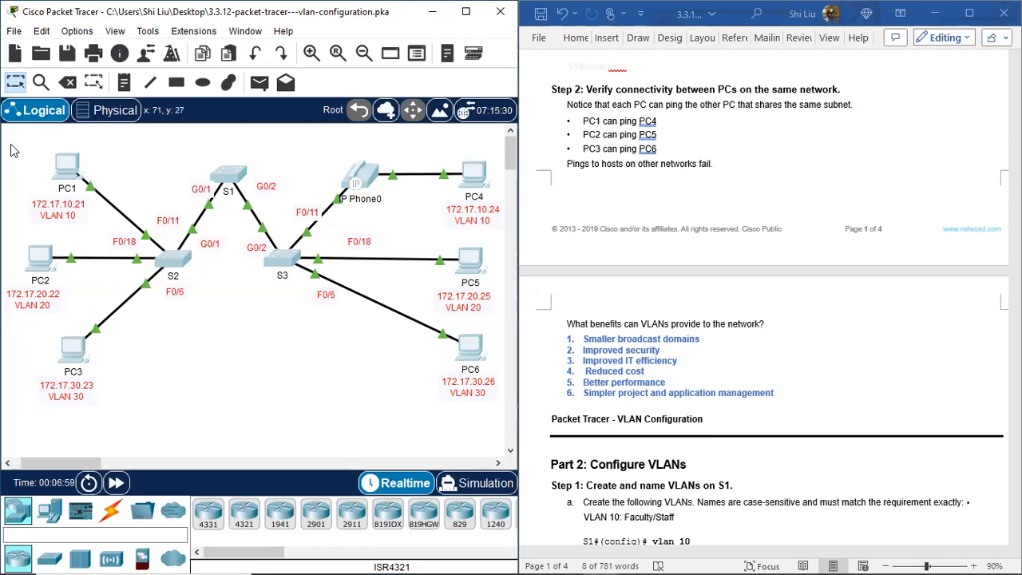
drag(10, 148, 504, 239)
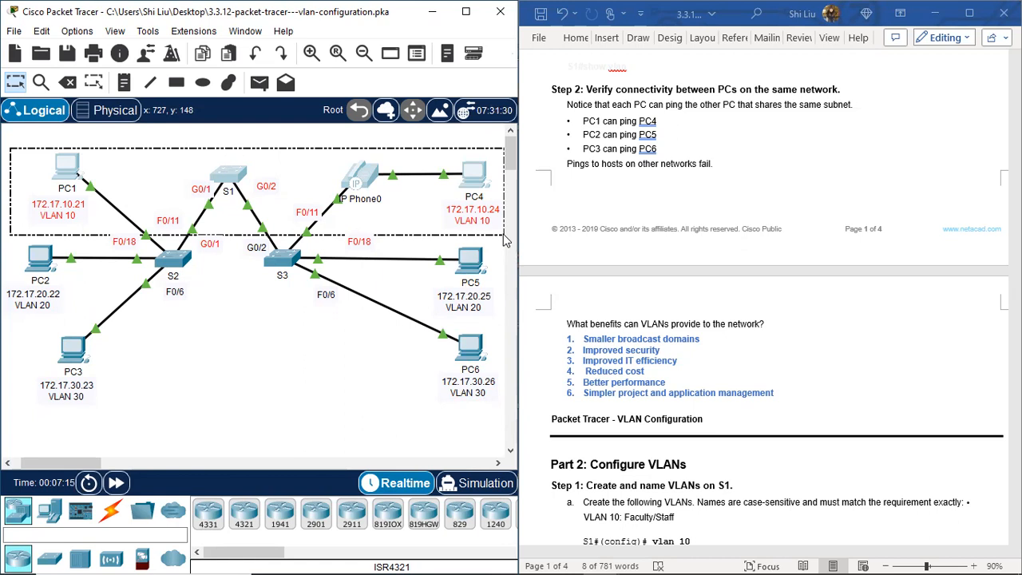
drag(503, 240, 502, 238)
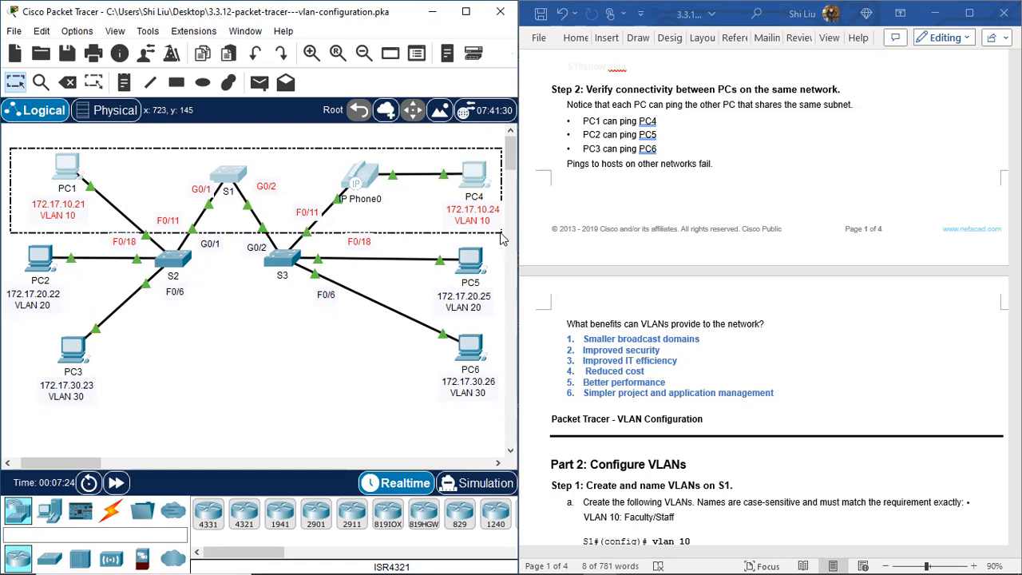
click(501, 238)
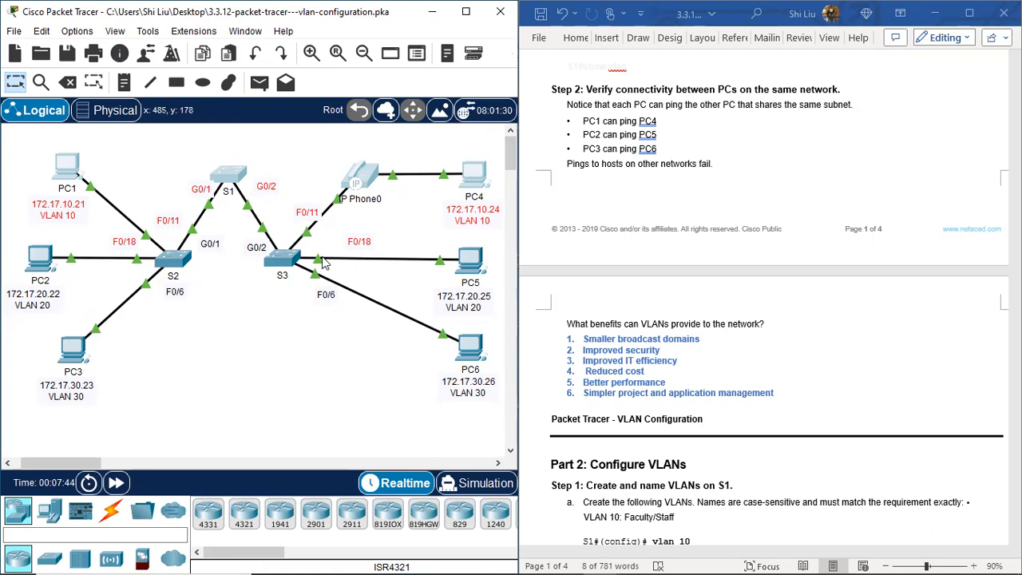
Step: In S1's CLI, enter global configuration mode and create VLAN 10 with the name Faculty/Staff
scroll(859, 382, down, 4)
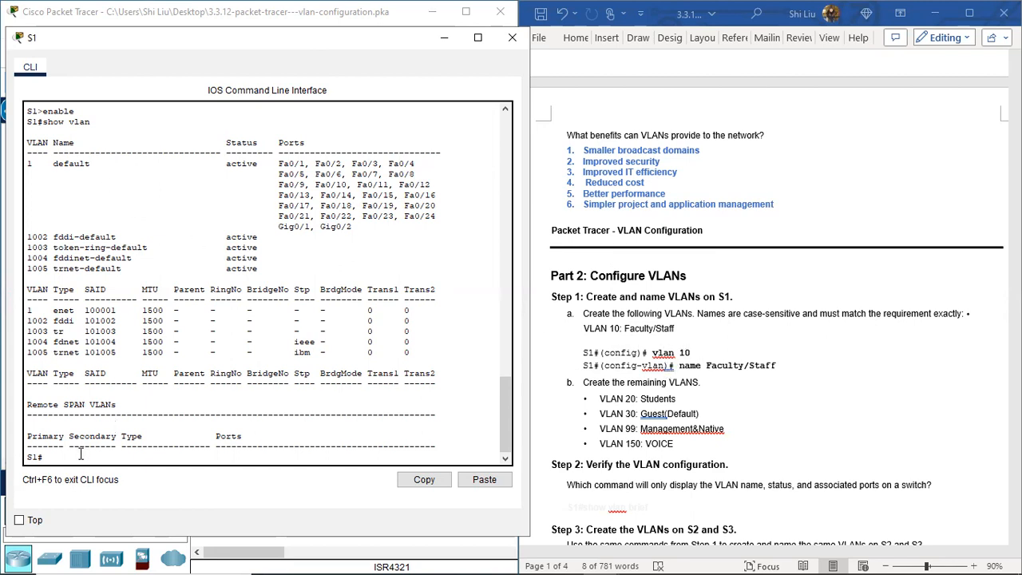
key(Return)
key(Return)
key(Return)
key(Return)
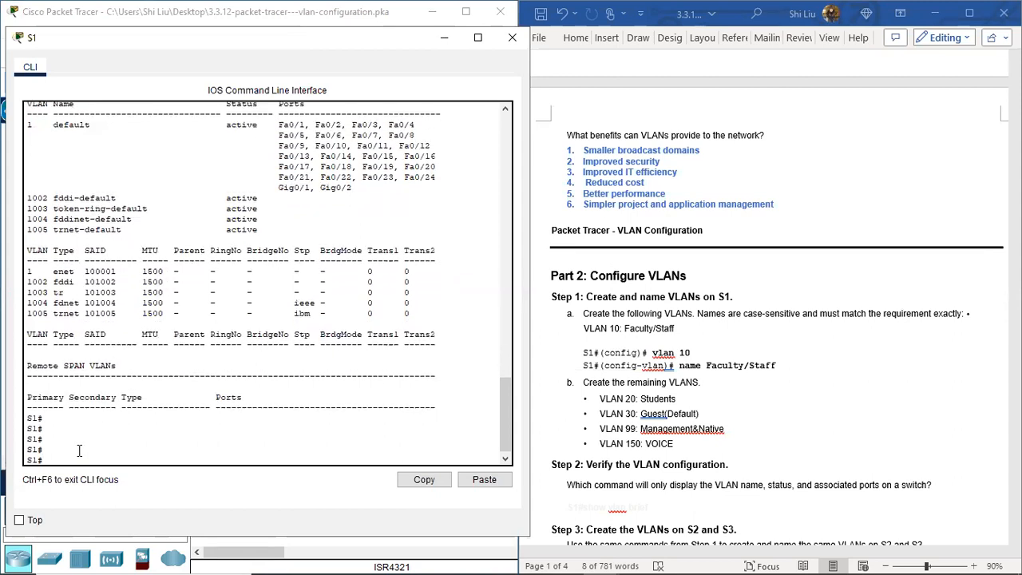
text(conf t)
key(Return)
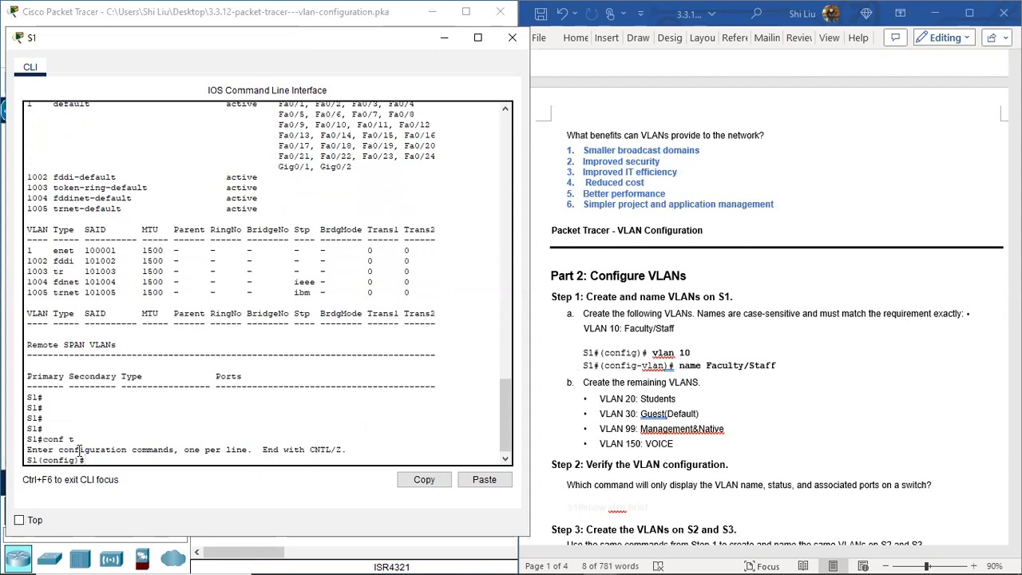
text(vlan 10)
key(Return)
text(name)
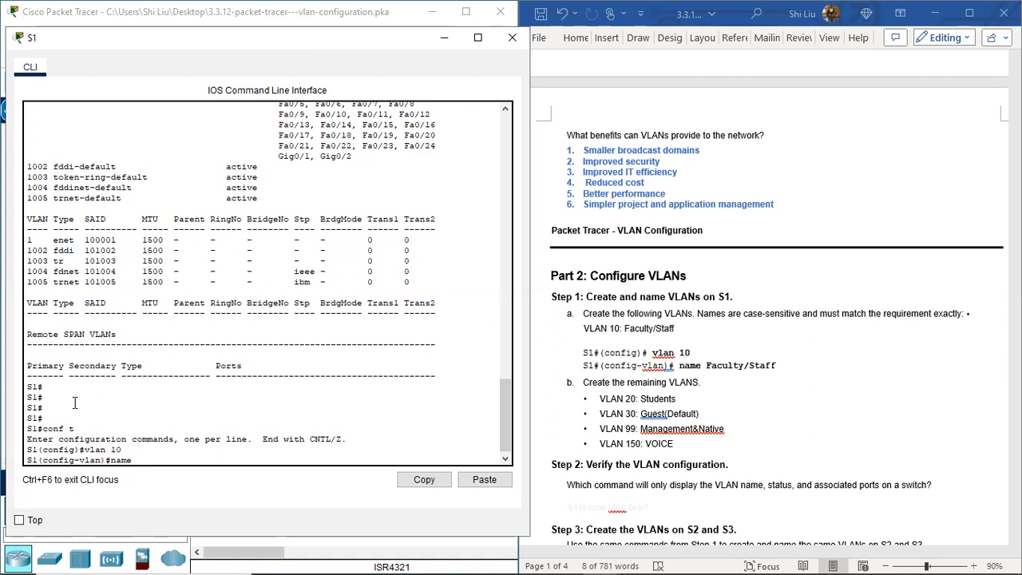
text( Faculty/Staff)
key(Return)
Step: Create VLAN 20 on S1 and name it Students
text(vlan 20)
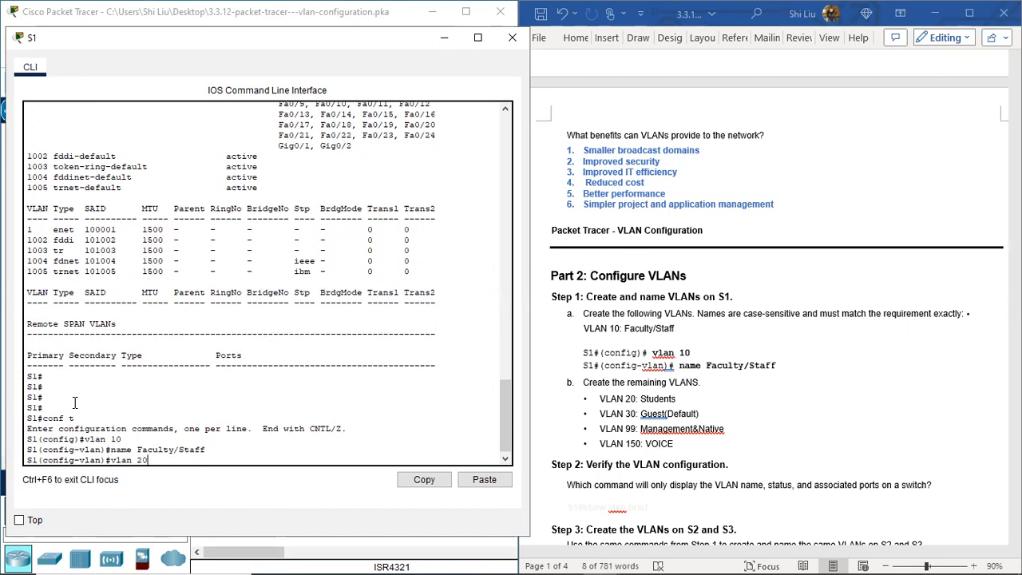
key(Return)
text(name Student)
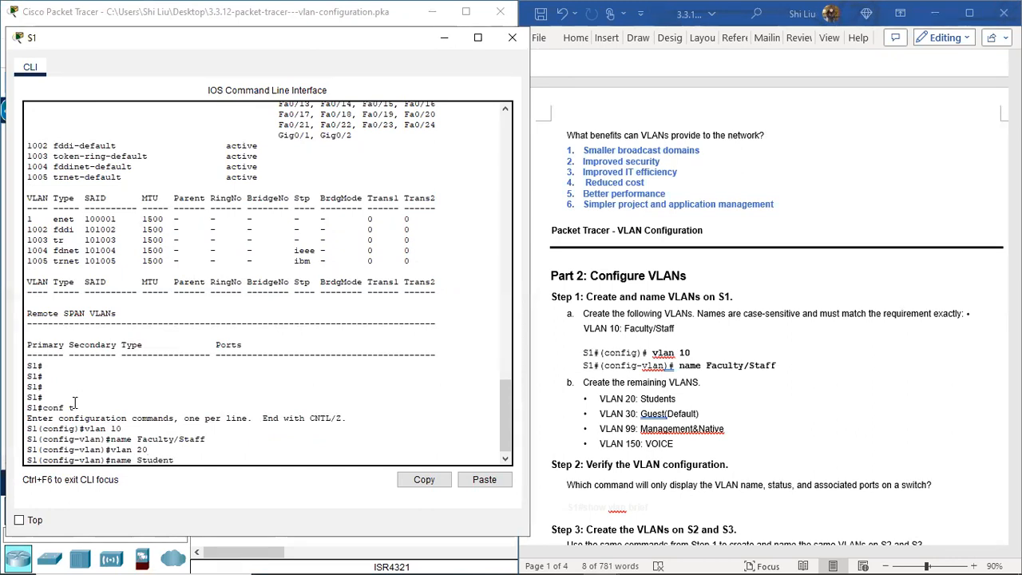
text(s)
key(Return)
Step: Create VLAN 30 on S1 and name it Guest(Default)
text(vlan)#vlan 30)
key(Return)
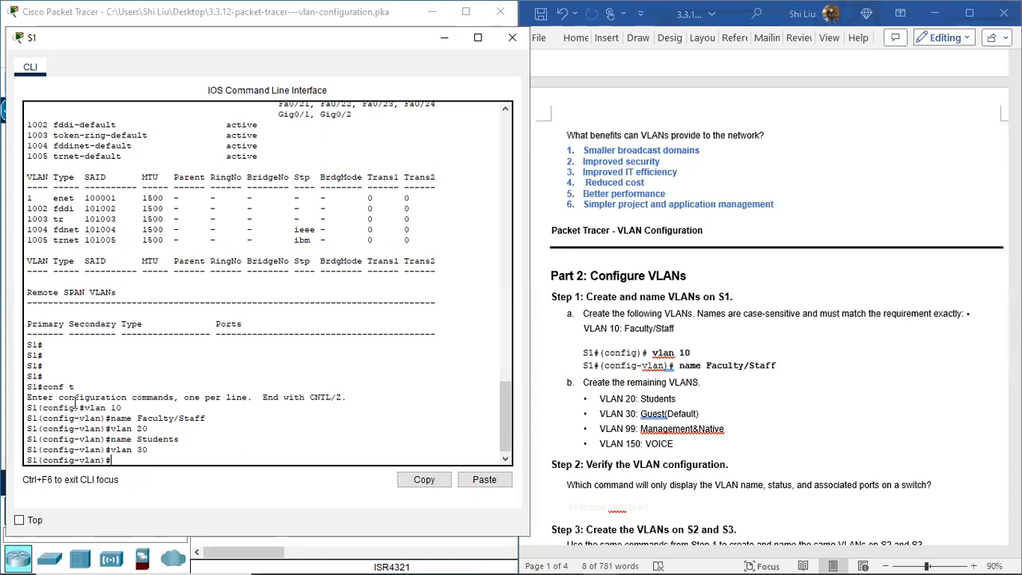
text(name Guest(Default))
key(Return)
Step: Create VLAN 99 on S1 and name it Management&Native
text(vlan)#vlan)
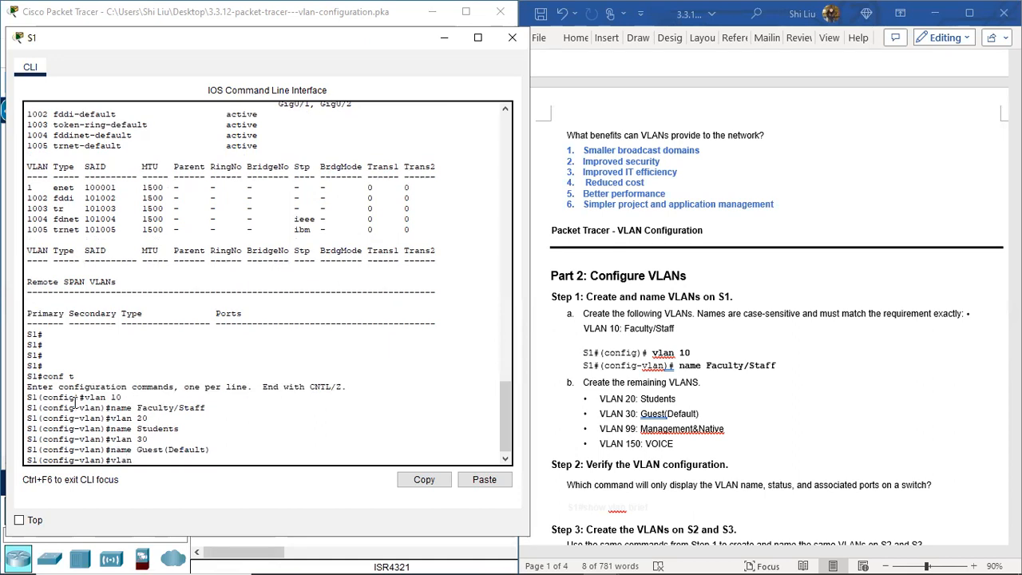
text( 99)
key(Return)
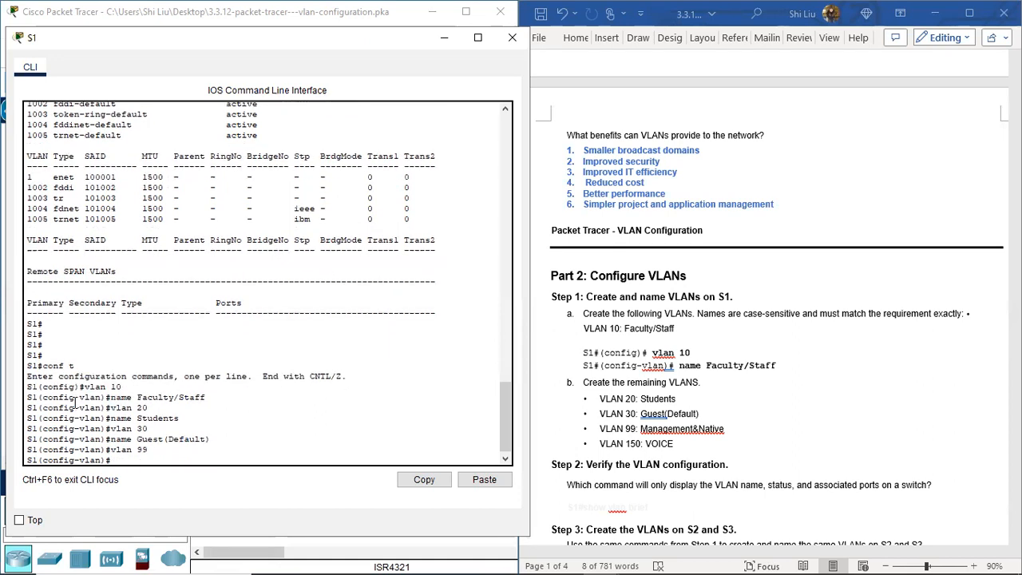
text(name Management&Native)
key(Return)
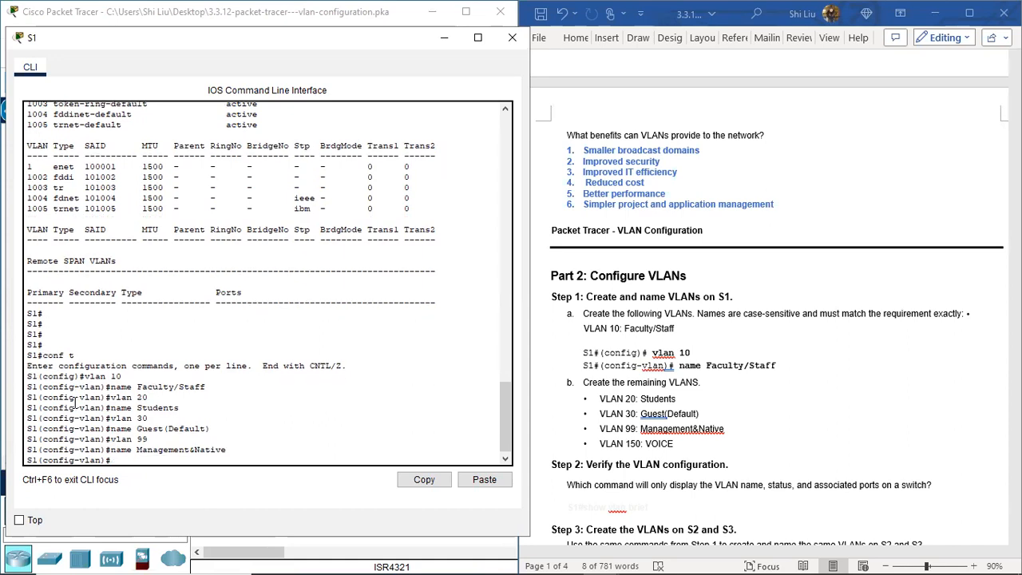
Step: Create VLAN 150 on S1 with the name VOICE, and return to privileged EXEC mode
text(vlan 150)
key(Return)
text(name)
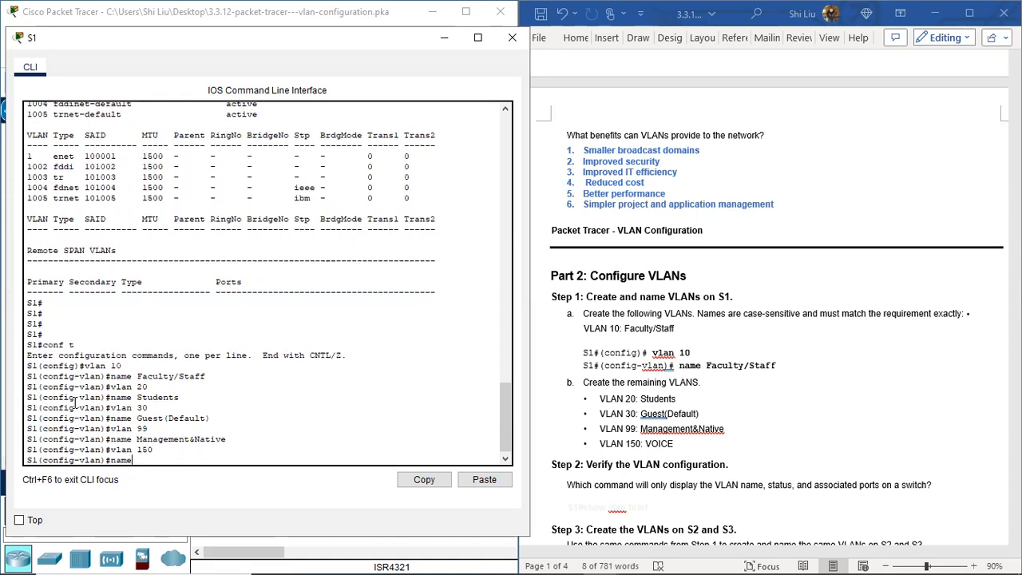
text( VOICE)
key(Return)
text(end)
key(Return)
key(Return)
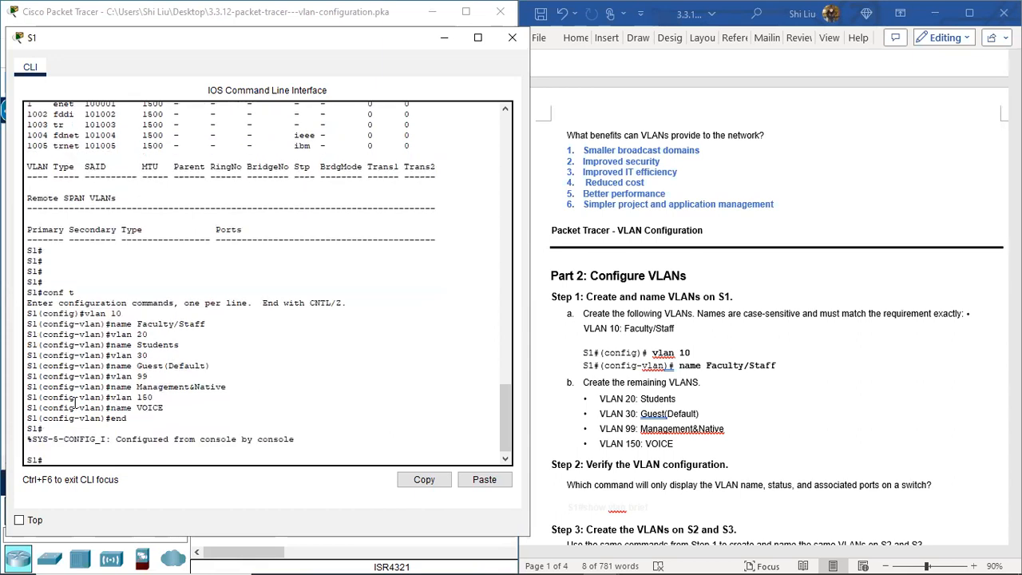
Step: Verify S1's VLAN configuration with the brief VLAN listing, and close the S1 window
text(sh vlan bri)
key(Return)
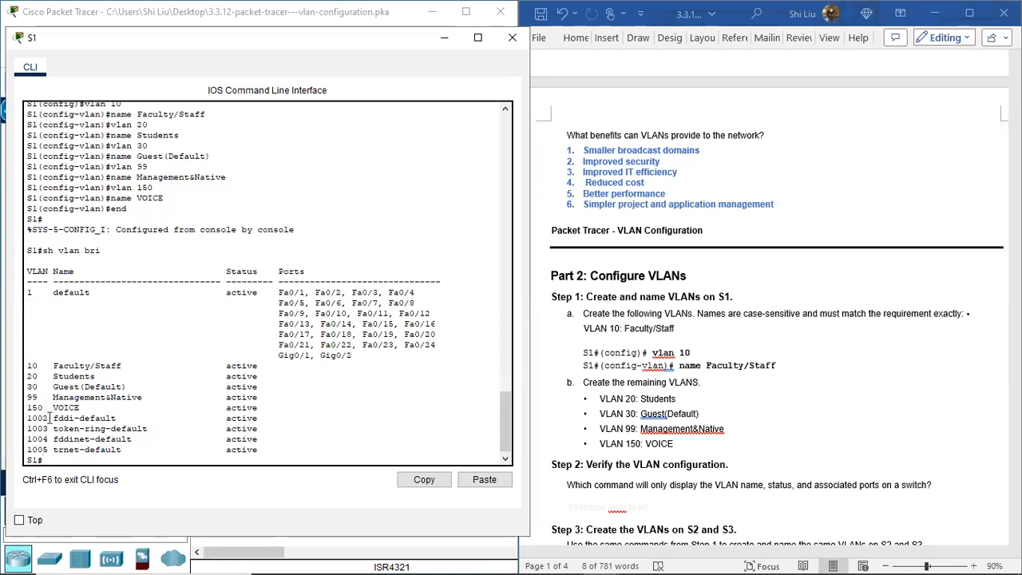
click(512, 37)
Step: Open S2's CLI beside the lab instructions and enter global configuration mode
scroll(892, 320, down, 5)
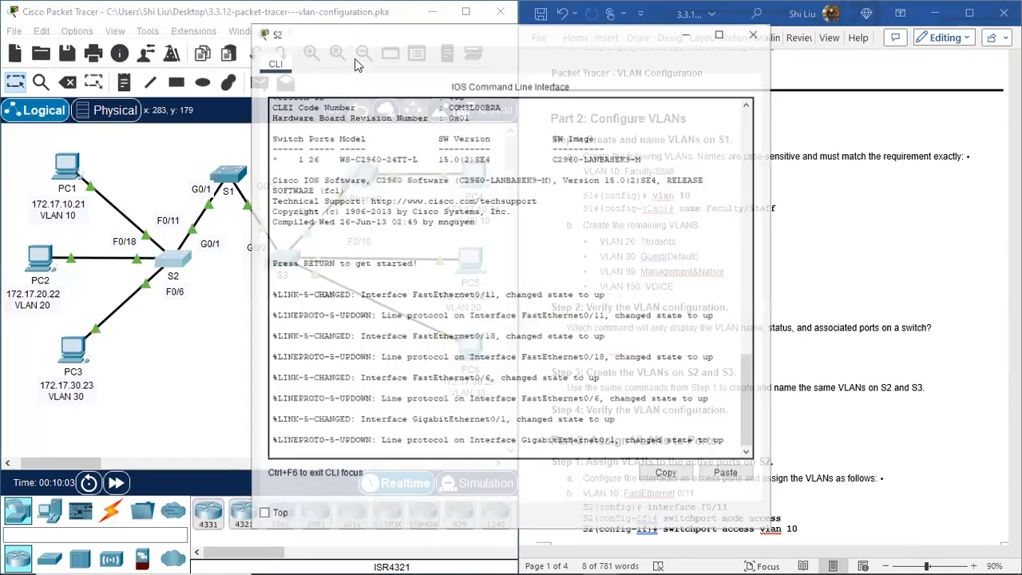
drag(336, 51, 102, 33)
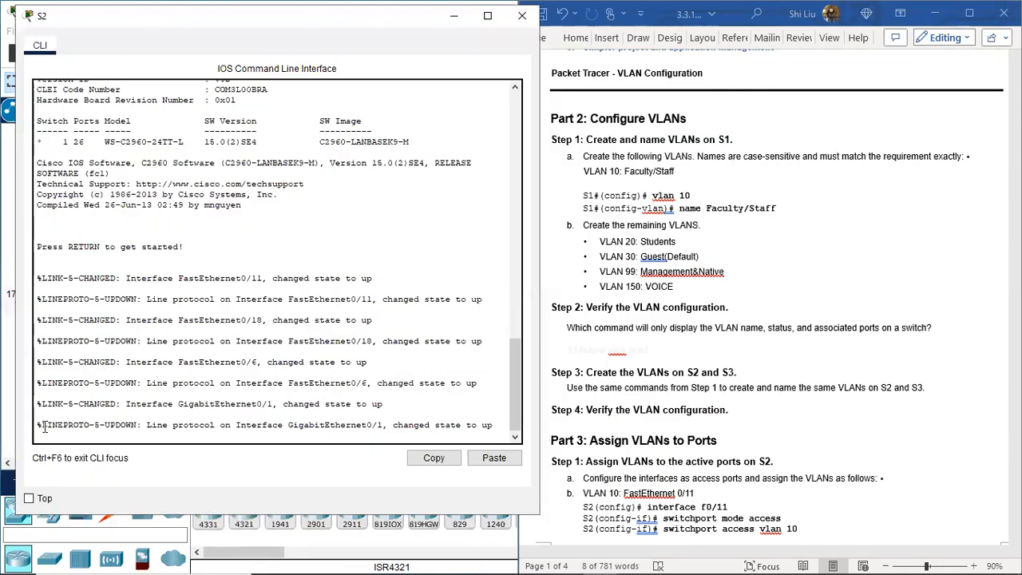
key(Return)
text(en)
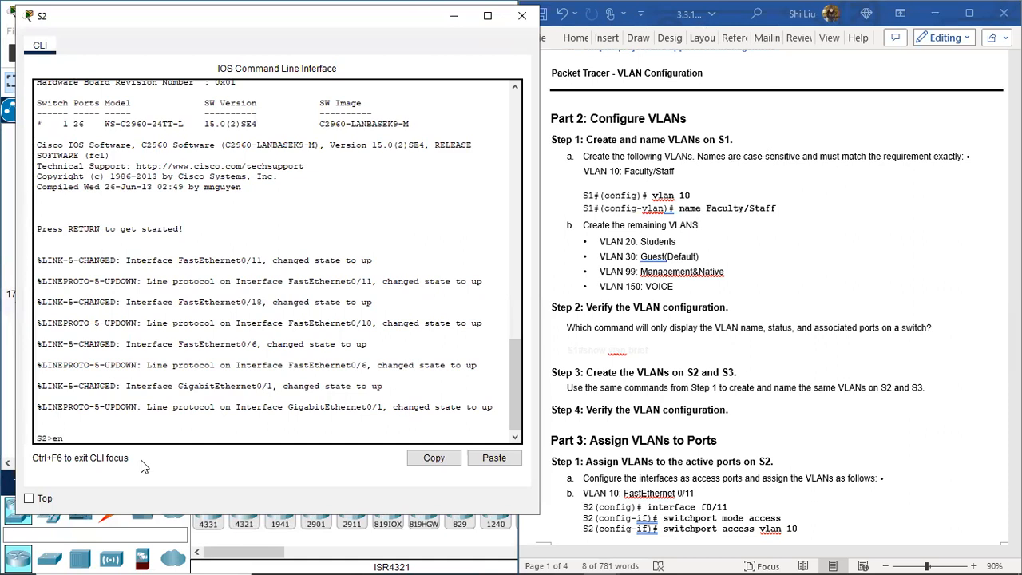
key(Return)
text(conf t)
key(Return)
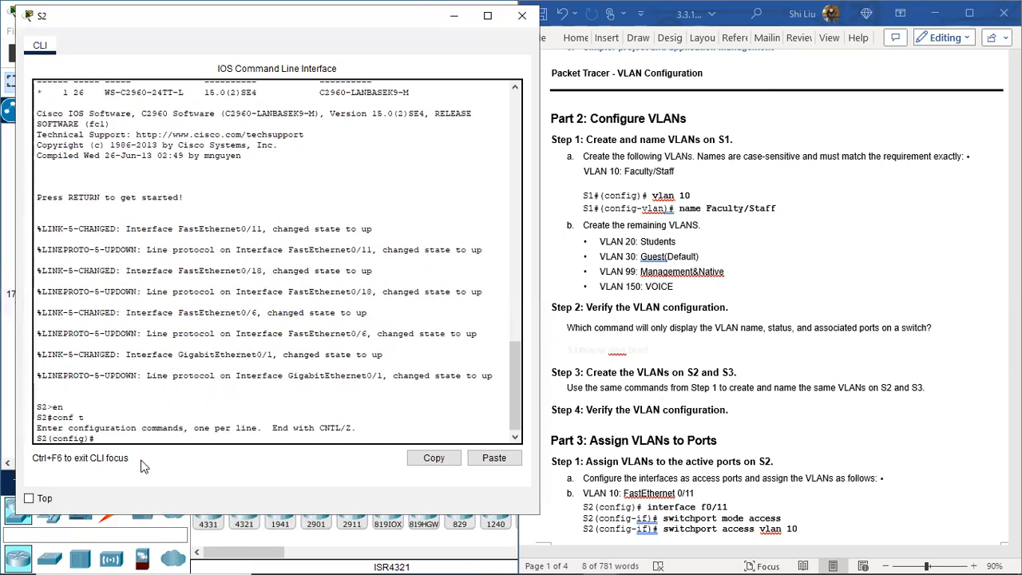
Step: Create VLAN 10 on S2 and name it Faculty/Staff, correcting the mistyped name command
text(vlan 10)
key(Return)
text(namae)
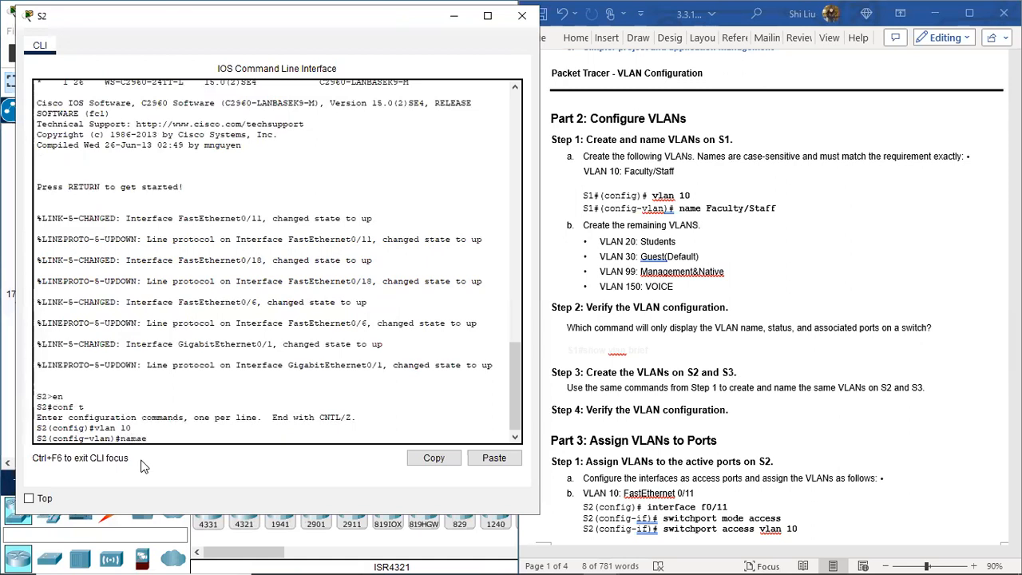
text( Faculty/Staff)
key(Return)
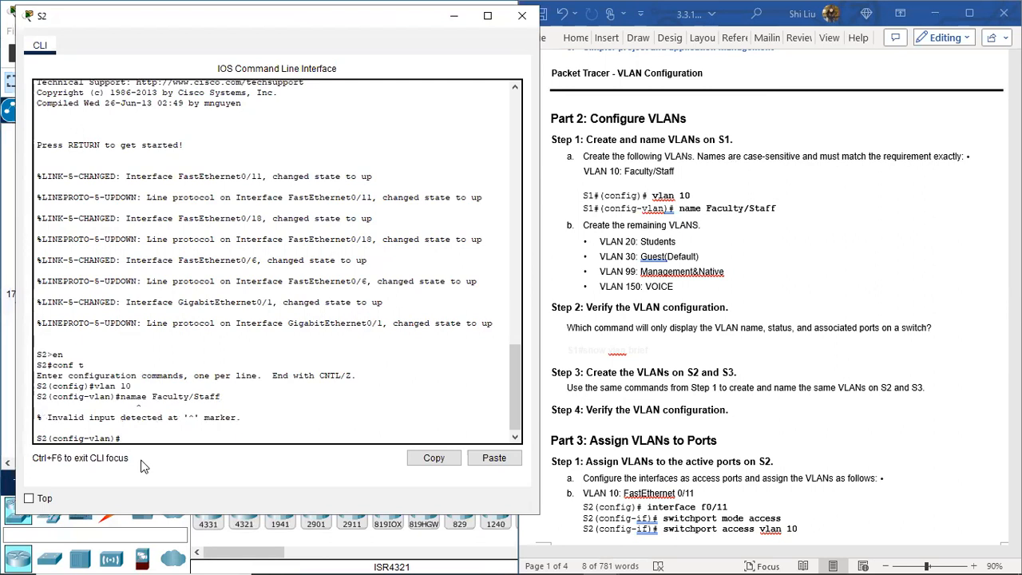
key(Up)
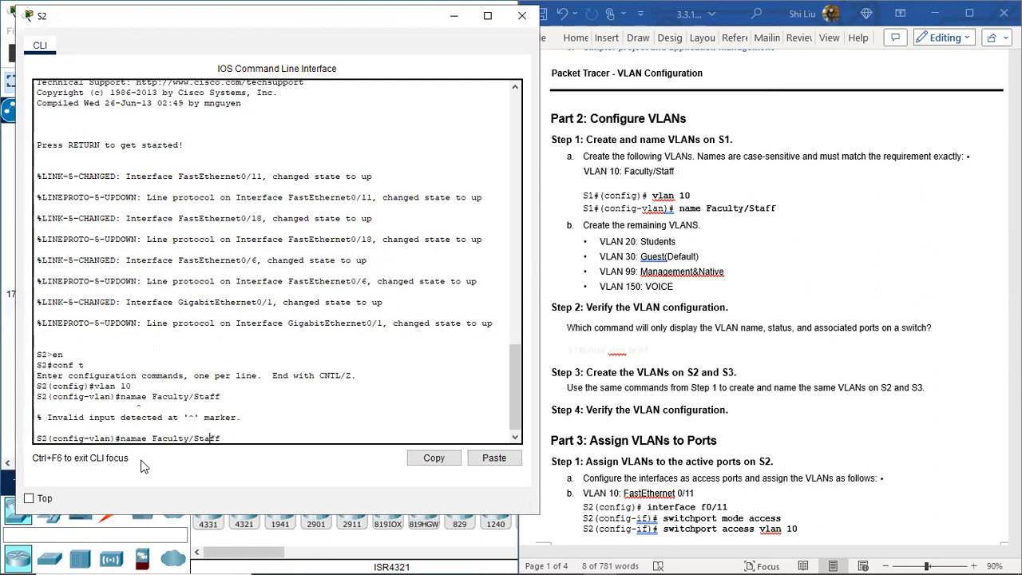
key(Left)
key(Left)
key(Left)
key(Left)
key(Left)
key(Left)
key(Left)
key(Left)
key(BackSpace)
key(Return)
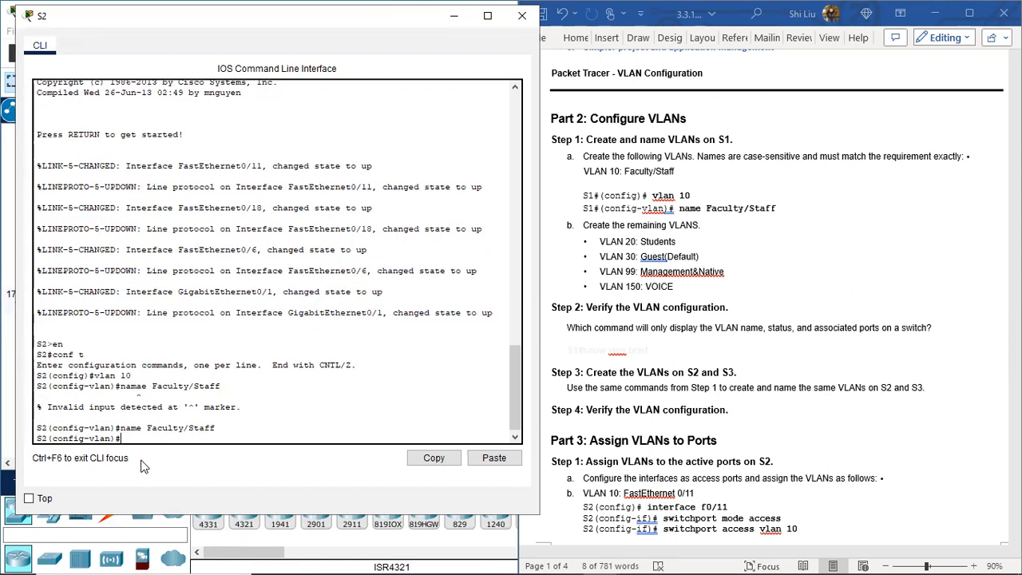
Step: Create VLAN 20 on S2 and name it Students
text(vlan 20)
key(Return)
text(name Students)
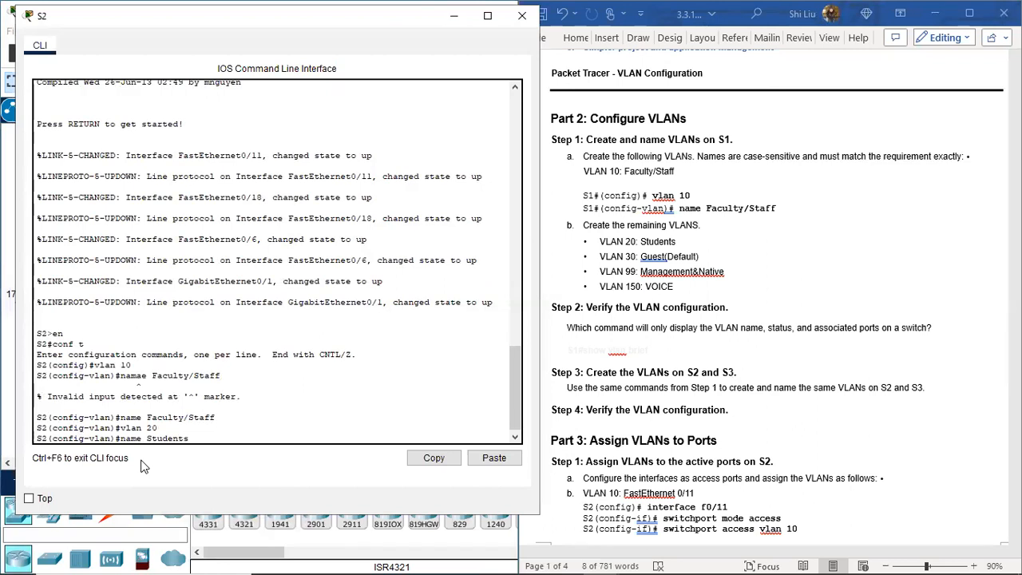
key(Return)
Step: Create VLAN 30 on S2 and name it Guest(Default)
text(vlan 30)
key(Return)
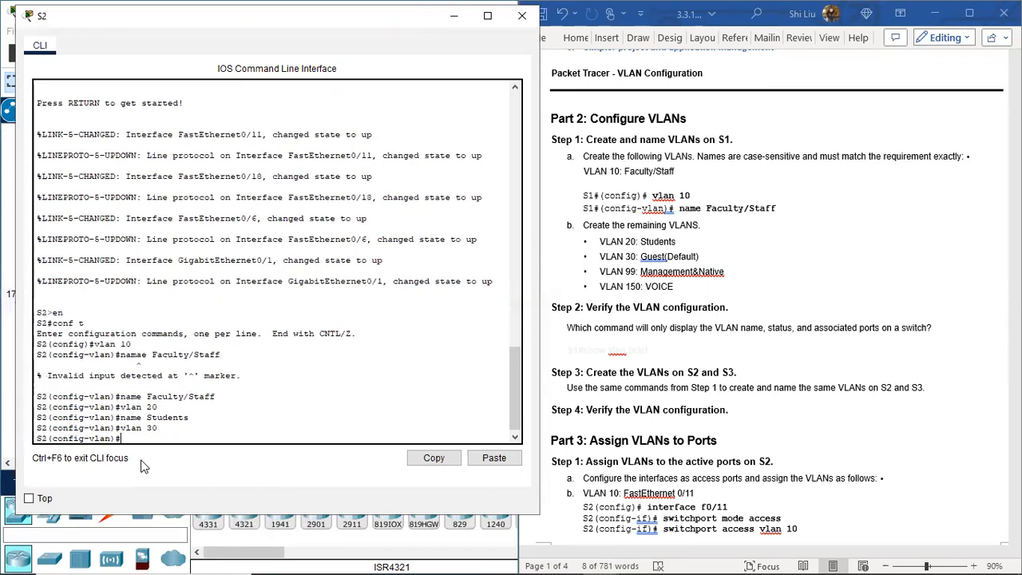
text(name Guest(Default)
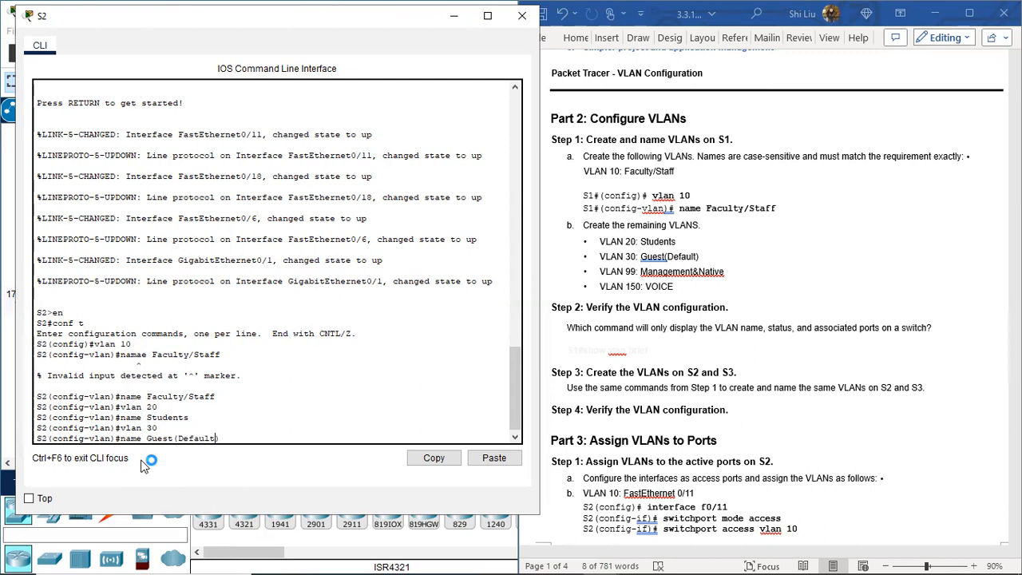
key(Return)
Step: Create VLAN 99 on S2 and name it Management&Native
text(vlan)#vlan 99)
key(Return)
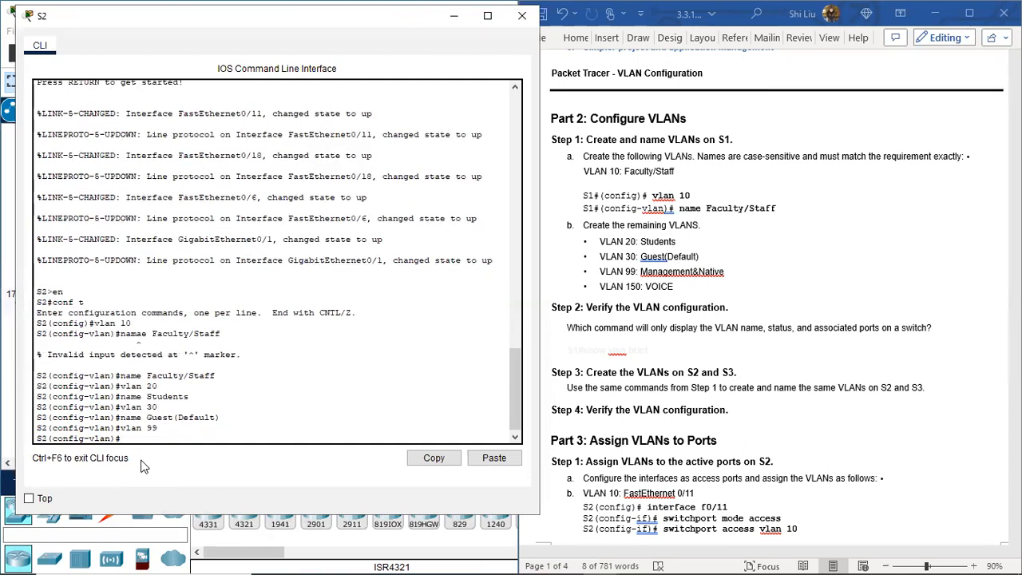
text(name Management&Native)
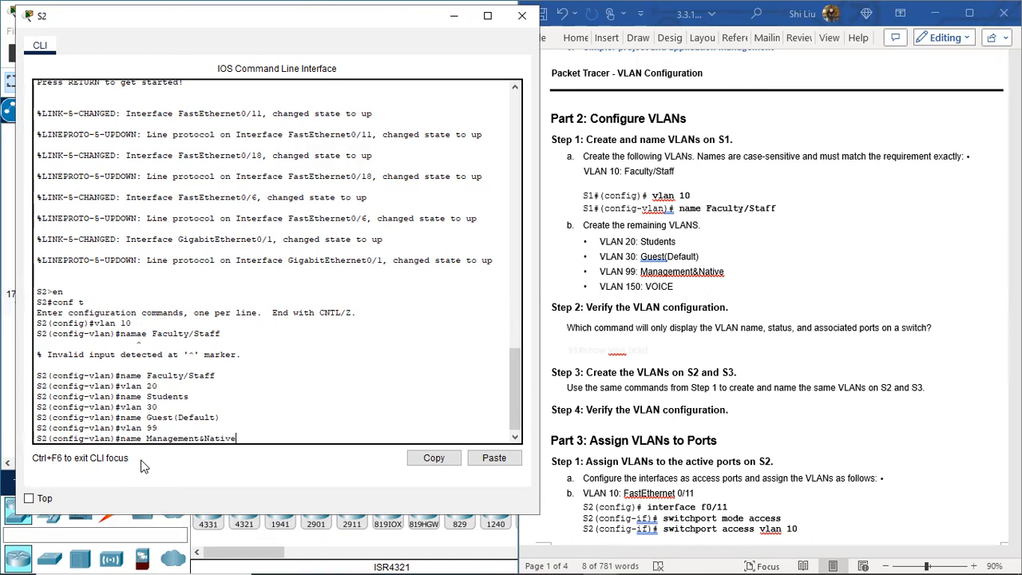
key(Return)
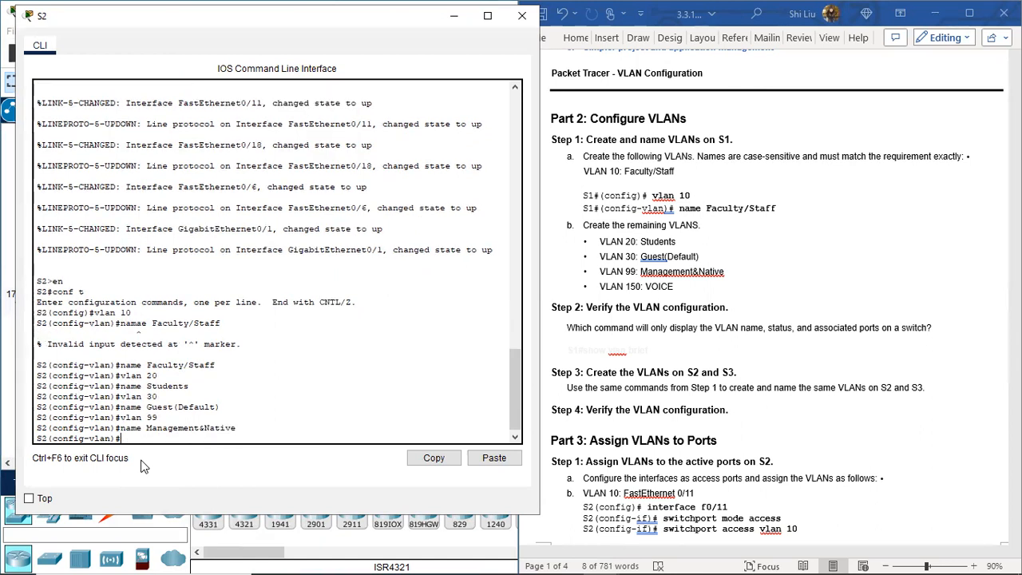
Step: Create VLAN 150 on S2 and name it VOICE
text(vlan 150)
key(Return)
text(name VOICE)
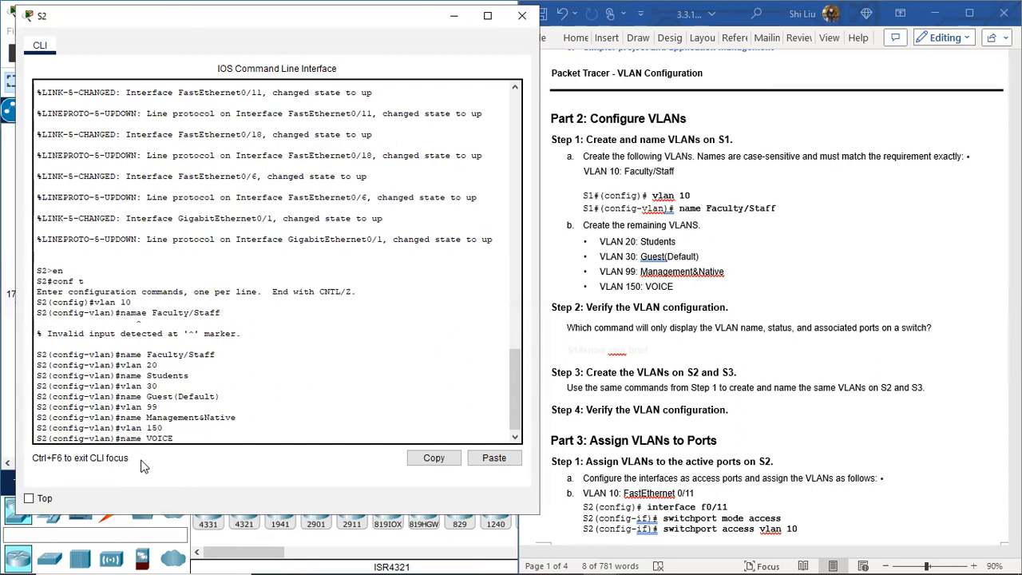
key(Return)
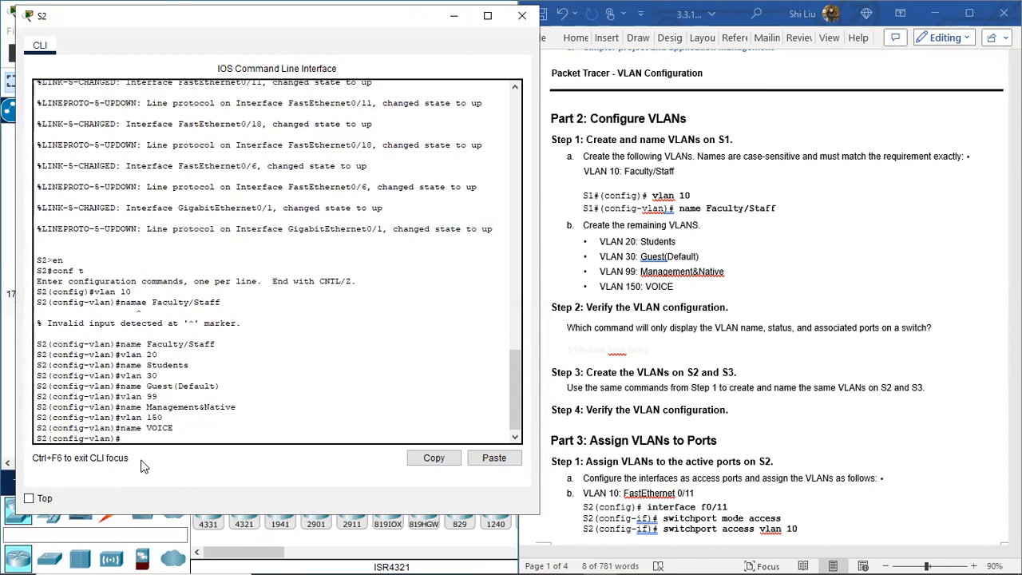
Step: Leave configuration mode on S2, verify its VLANs with the brief VLAN listing, and close the S2 window
text(end)
key(Return)
key(Return)
text(s)
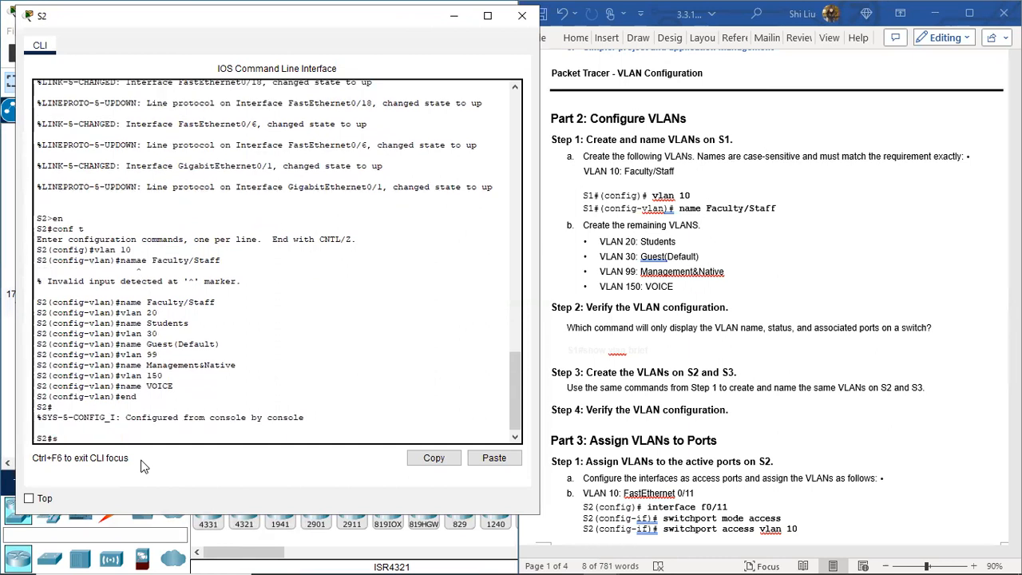
text(h vlan brief)
key(Return)
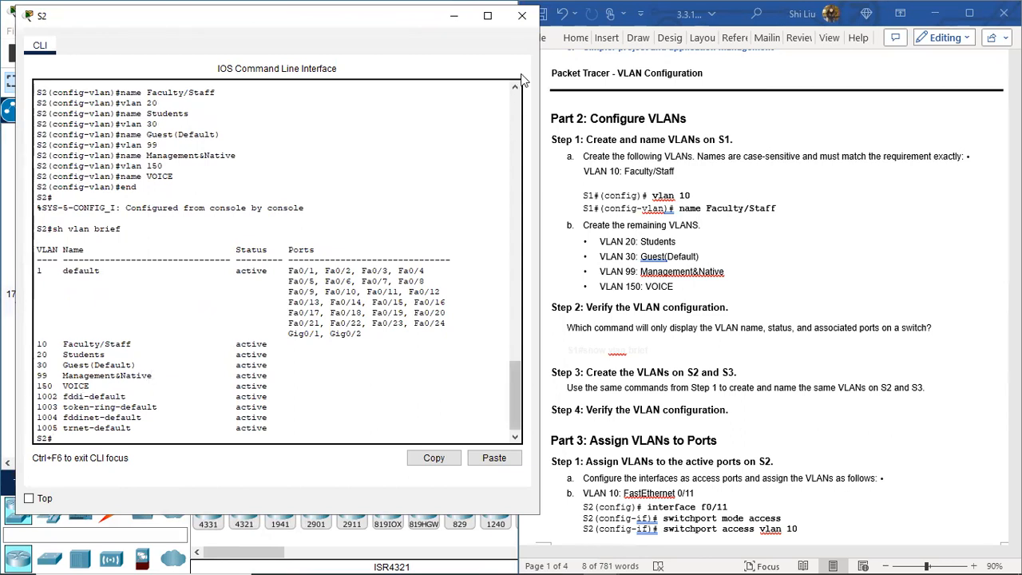
click(523, 15)
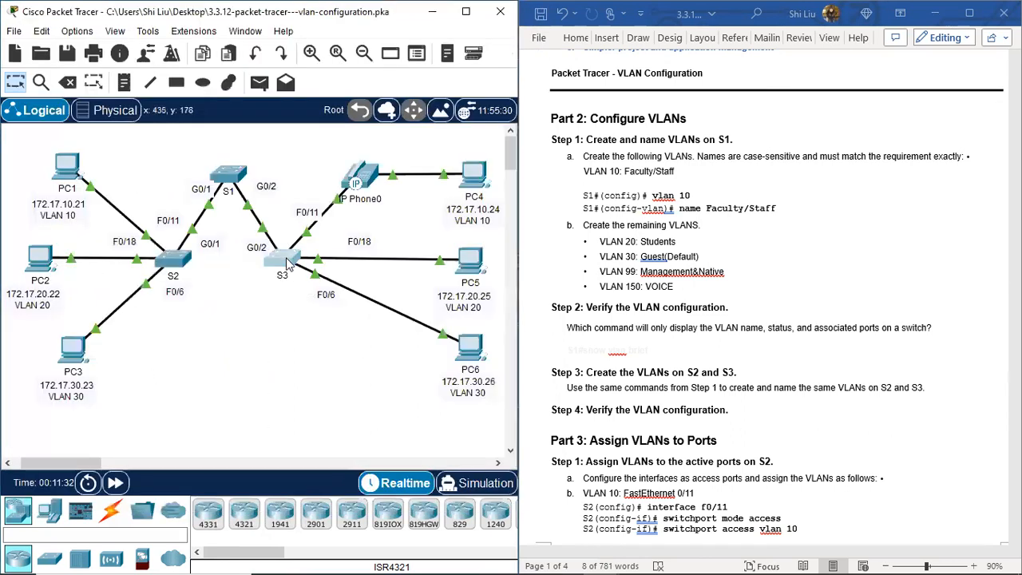
Step: Open S3's CLI beside the lab instructions and enter global configuration mode
click(272, 262)
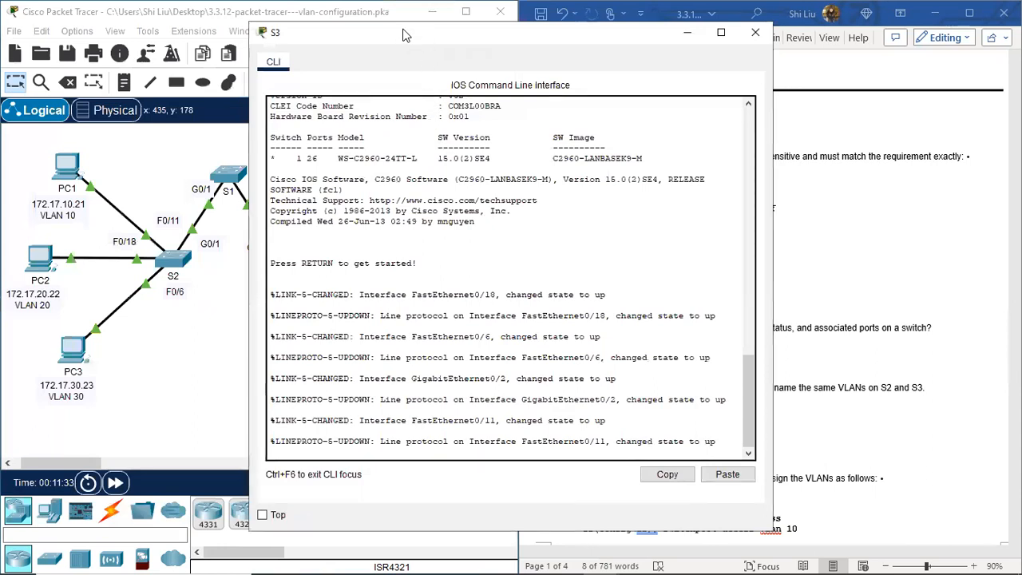
drag(403, 34, 200, 16)
key(Return)
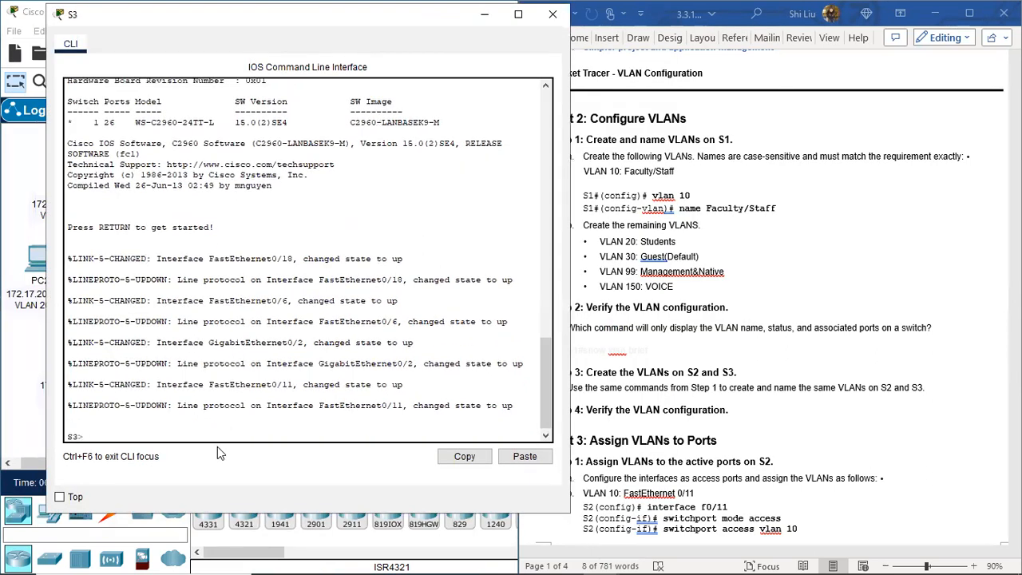
text(en)
key(Return)
text(conf)
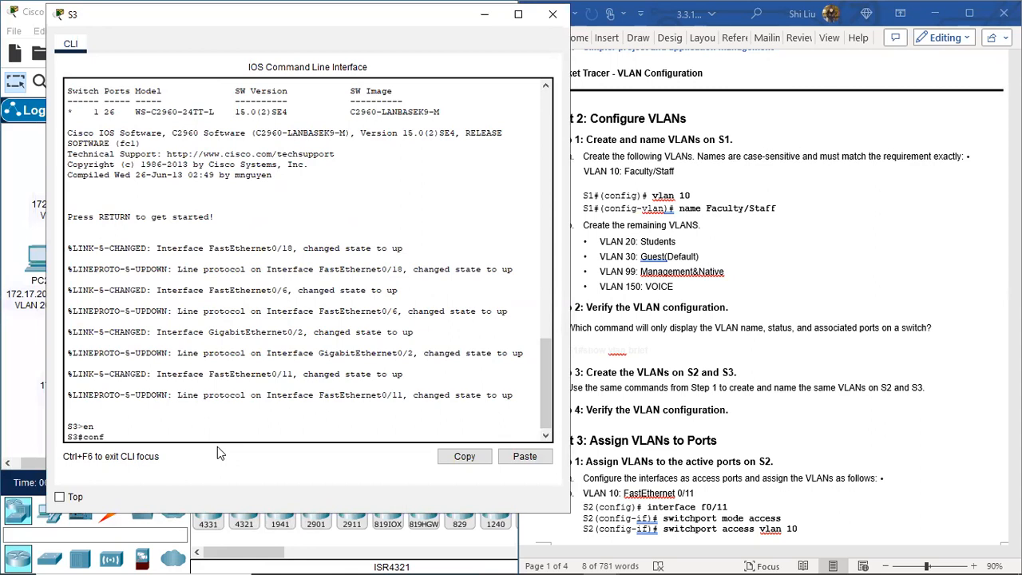
text( t)
key(Return)
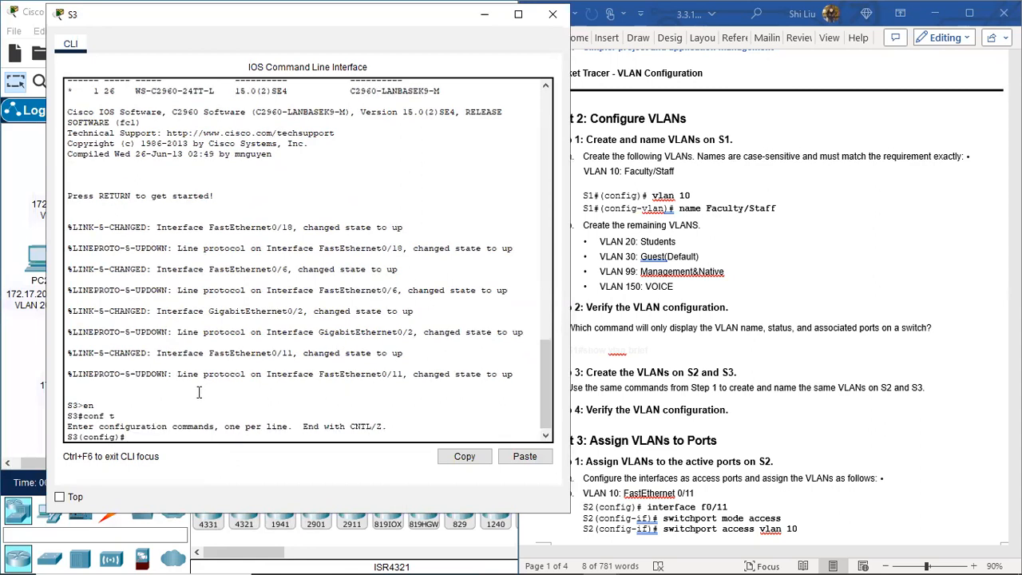
Step: Create VLAN 10 on S3 and name it Faculty/Staff, correcting the mistyped slash in the name
text(vlan 10)
key(Return)
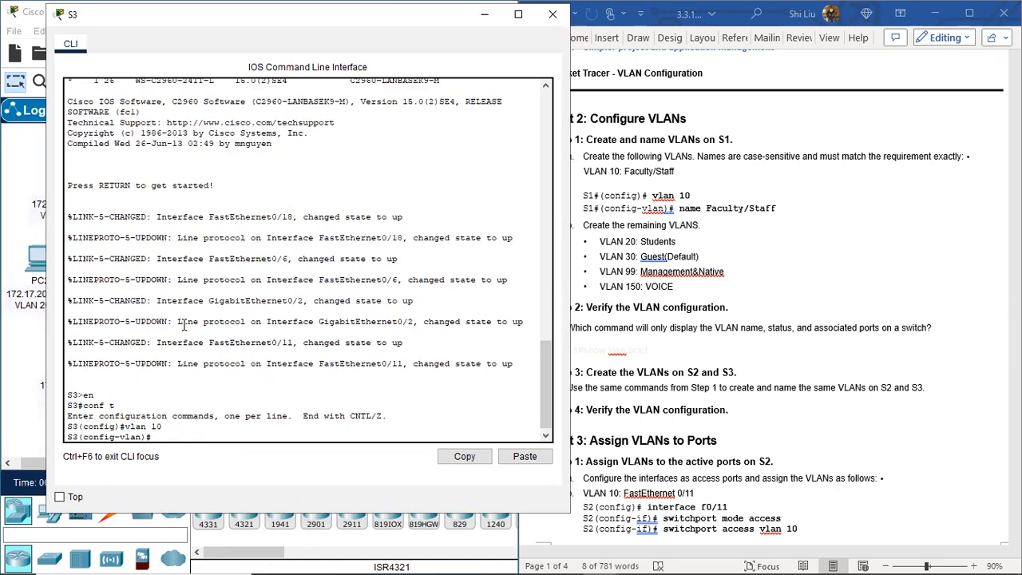
text(name Faculty?)
key(BackSpace)
text(y/Staff)
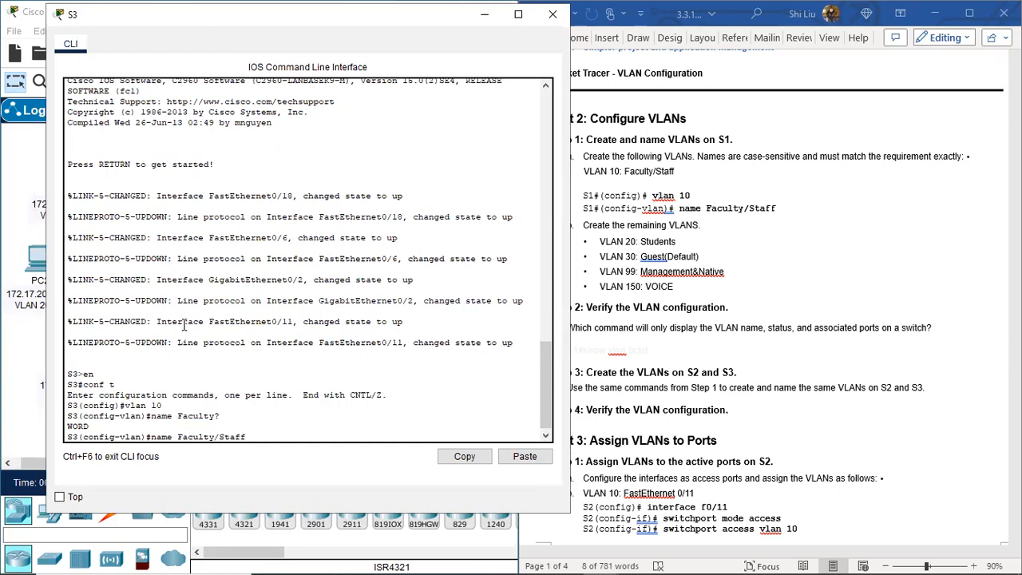
key(Return)
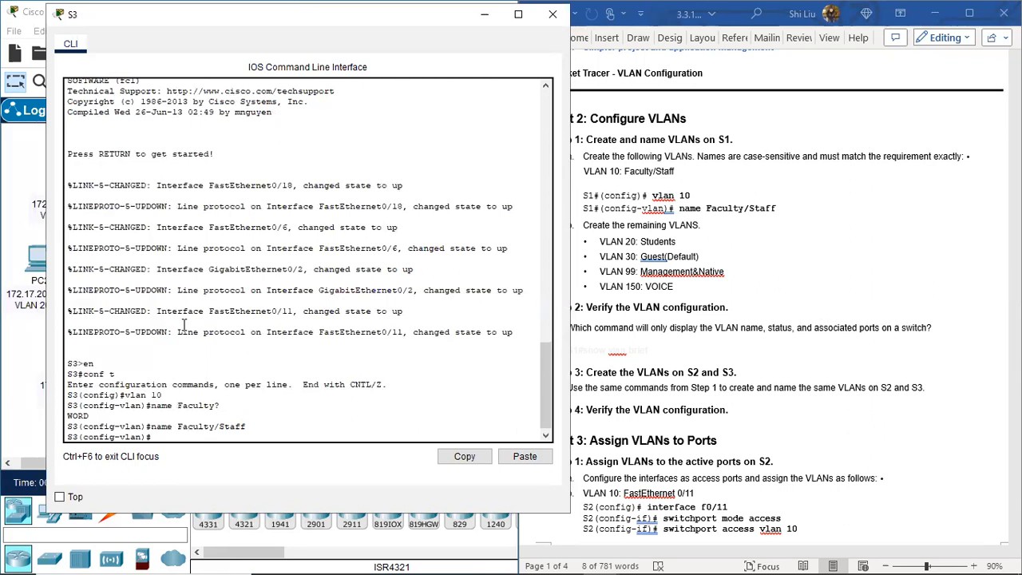
Step: Create VLAN 20 on S3 and name it Students
text(vlan 20)
key(Return)
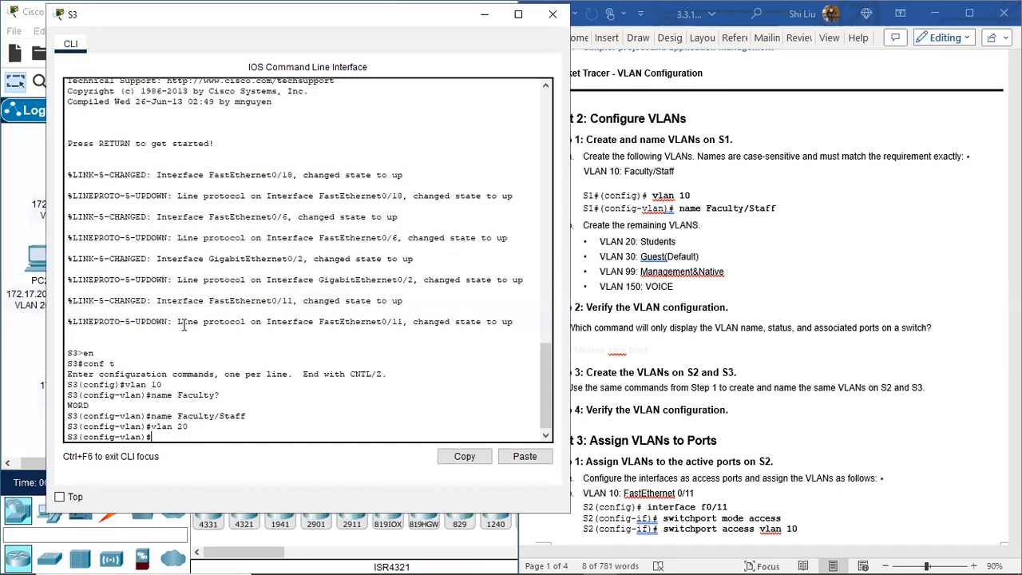
text(name St)
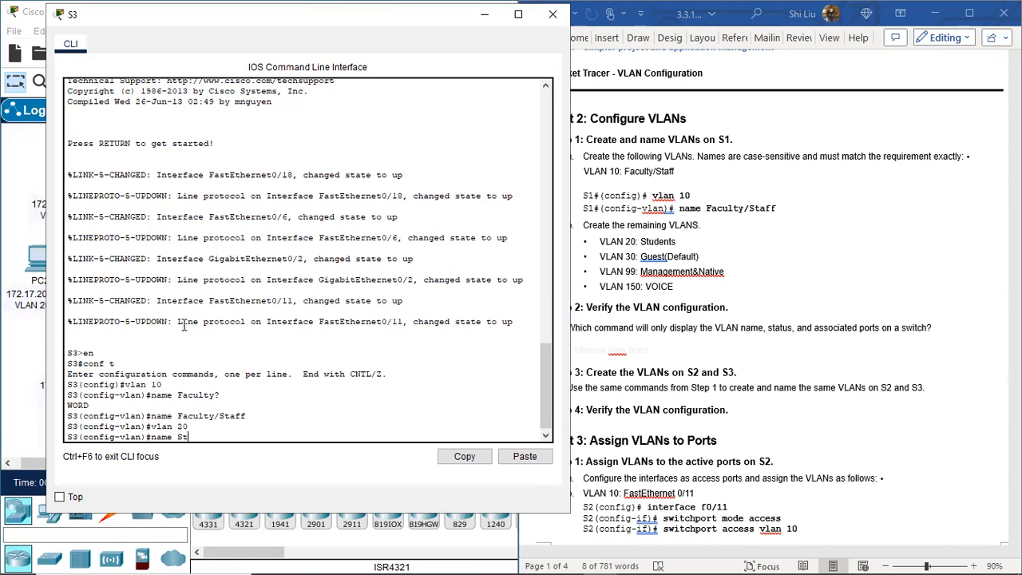
text(udents)
key(Return)
Step: Create VLAN 30 on S3 and name it Guest(Default)
text(vlan )
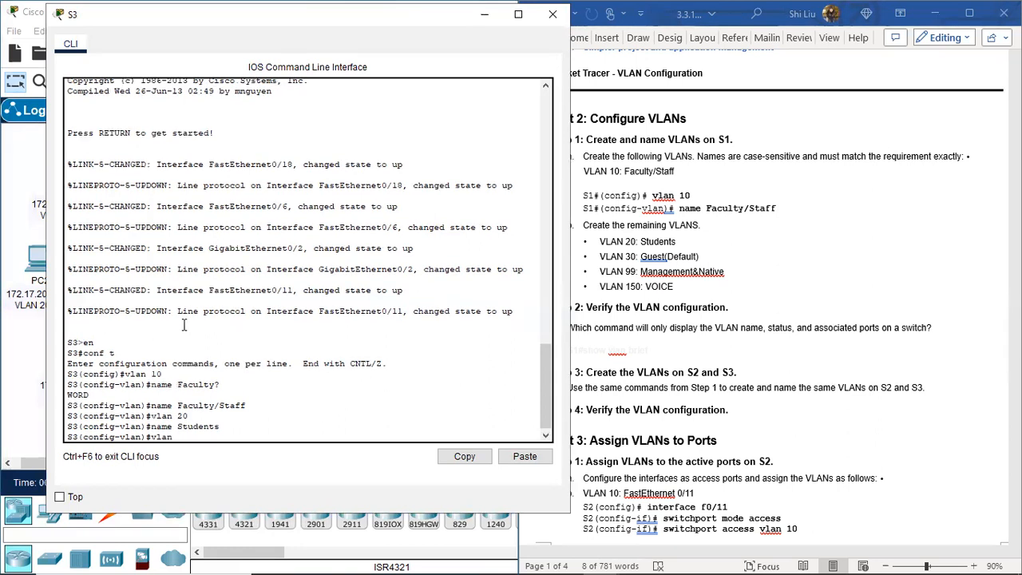
text(30)
key(Return)
text(name)
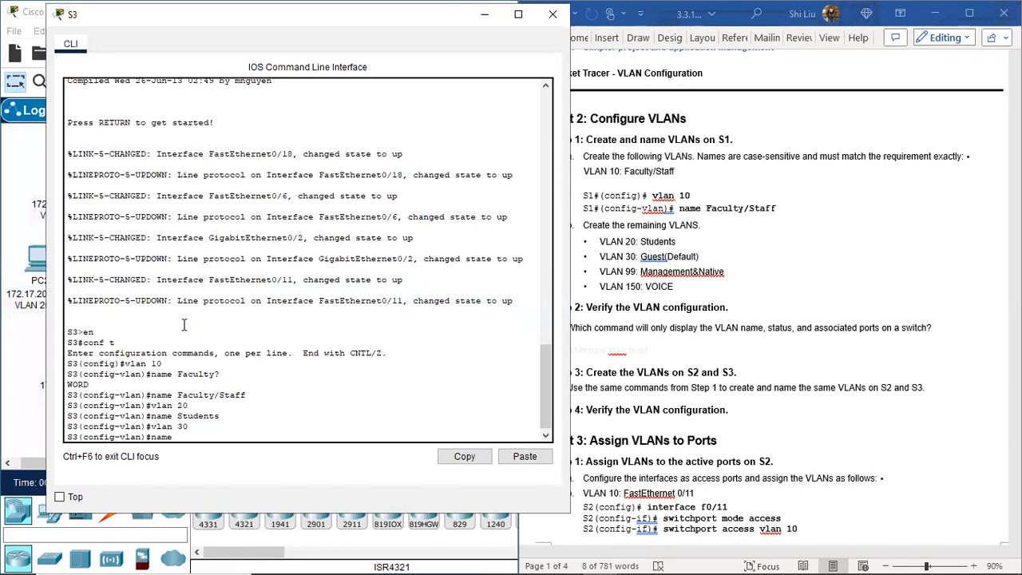
text( Guest()
key(Left)
text(Default)
key(Return)
Step: Create VLAN 99 on S3 and name it Management&Native, adding the omitted name keyword
text(vlan )
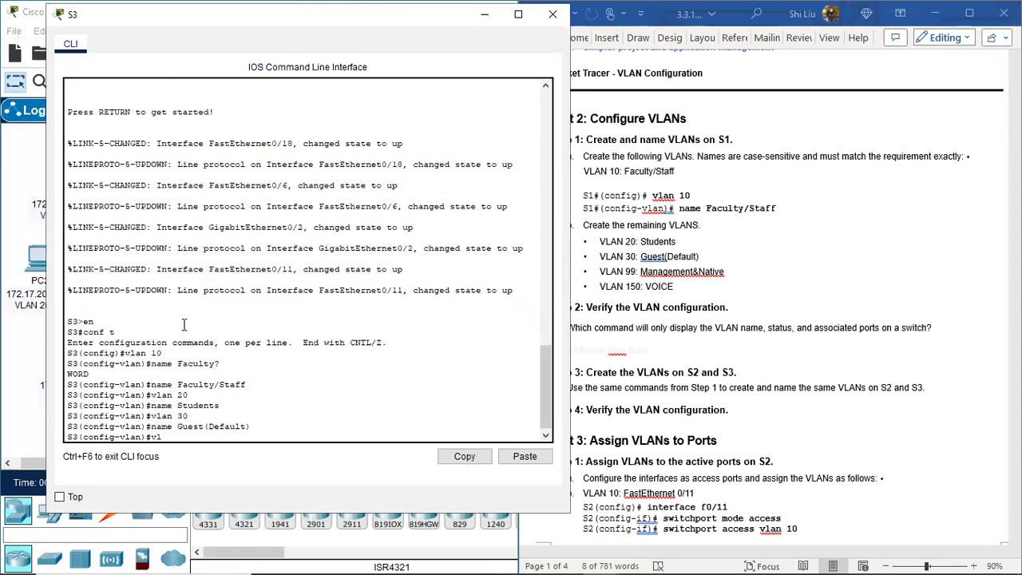
text(99)
key(Return)
text(Man)
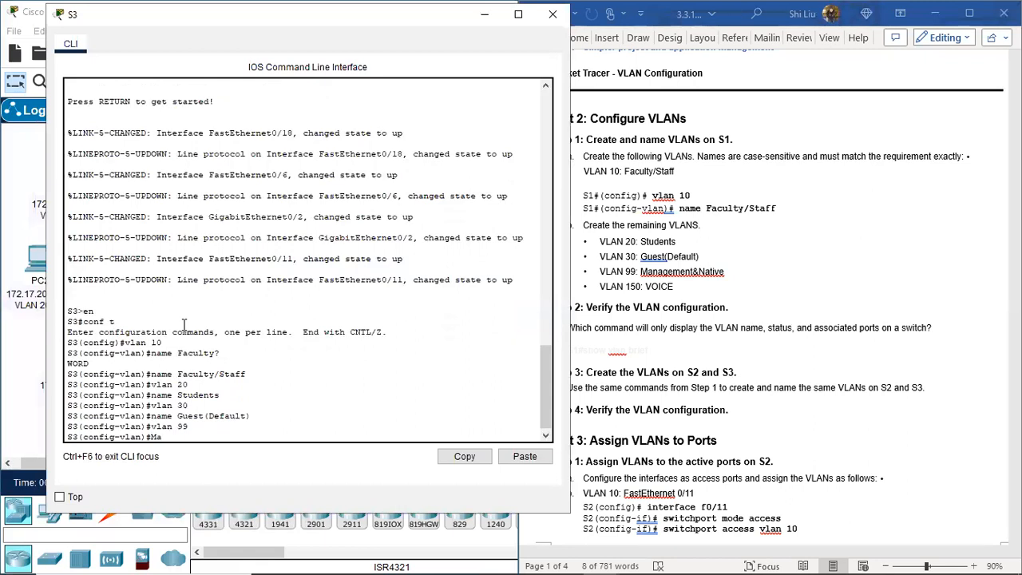
key(BackSpace)
key(BackSpace)
key(BackSpace)
text(name Management&Native)
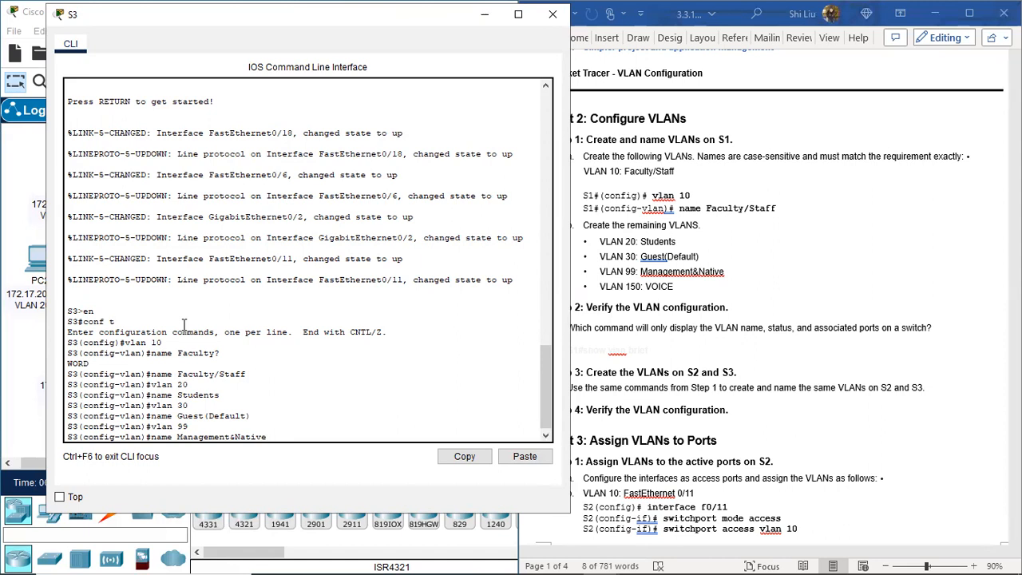
key(Return)
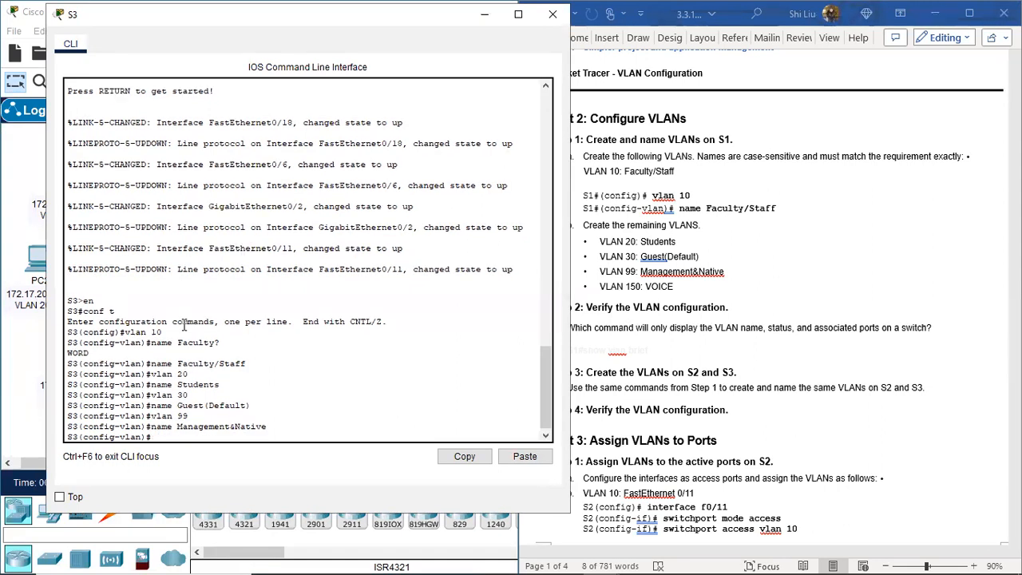
Step: Create VLAN 150 on S3 and name it VOICE
text(vlan 150)
key(Return)
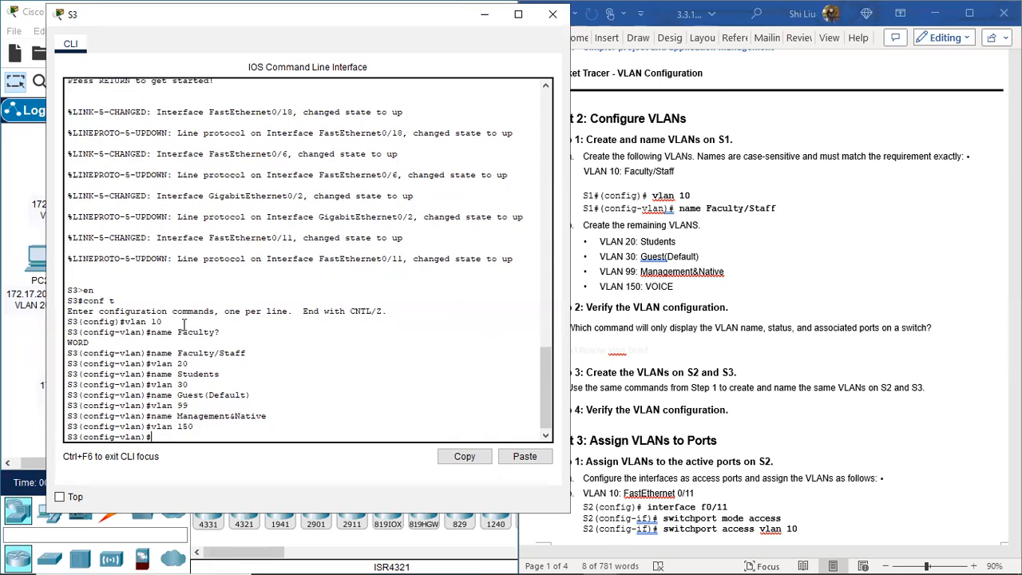
text(name VOICE)
key(Return)
Step: Leave configuration mode on S3 and verify its VLANs with the brief VLAN listing
text(end)
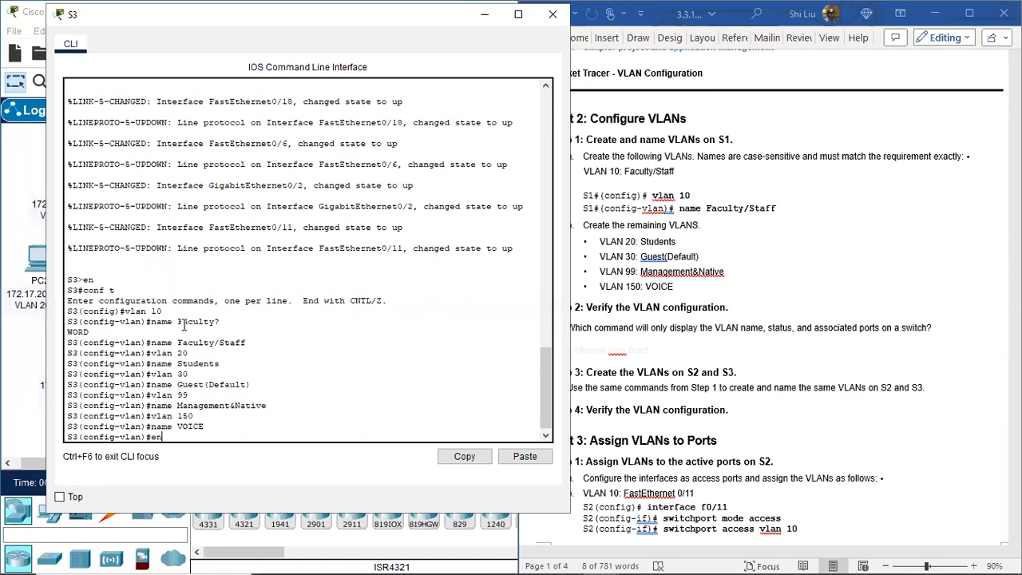
key(Return)
key(Return)
text(sh)
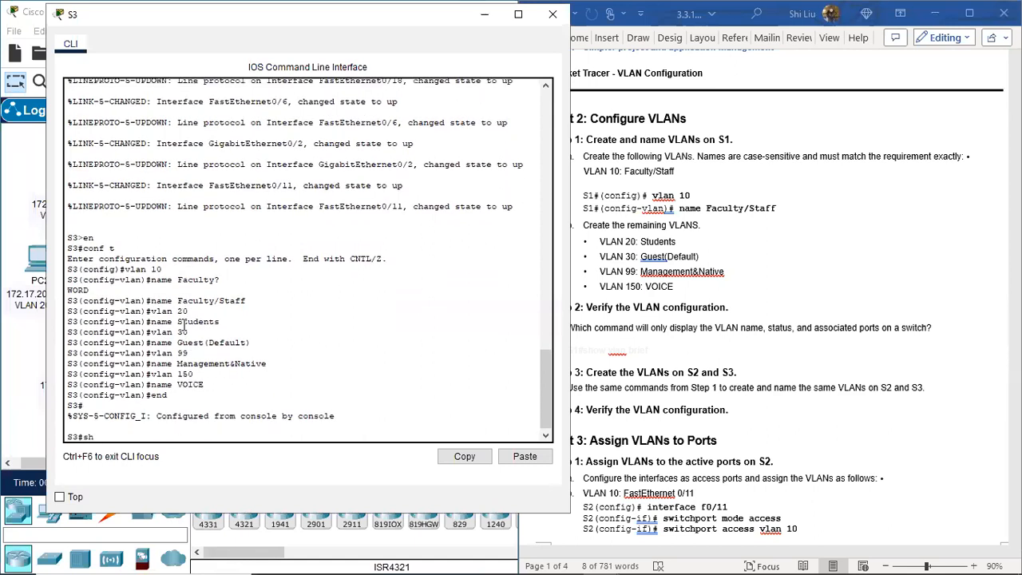
text( vlan bri)
key(Return)
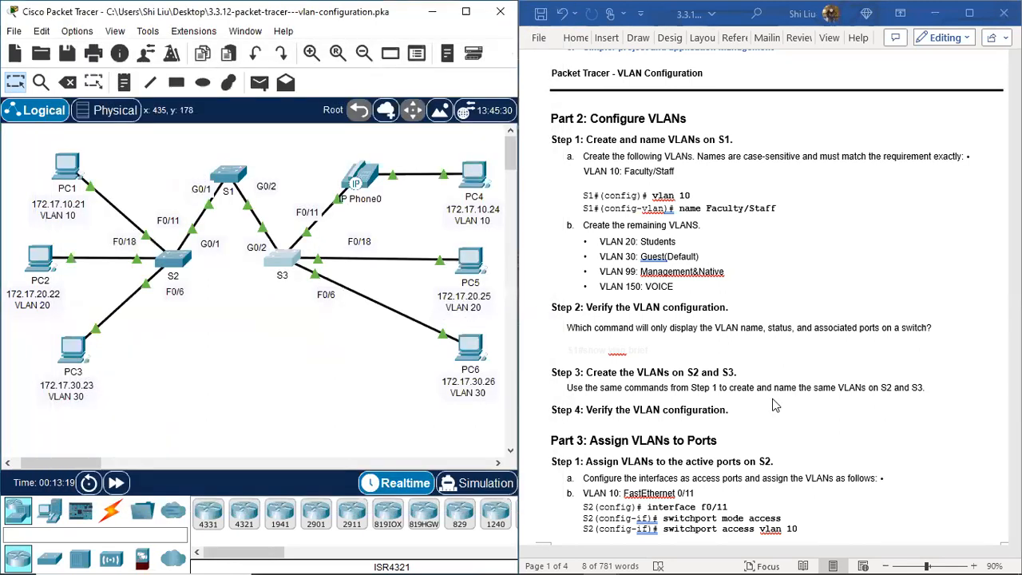
Step: Reopen S2's CLI beside the Part 3 instructions and enter interface configuration mode for f0/11
scroll(688, 364, down, 3)
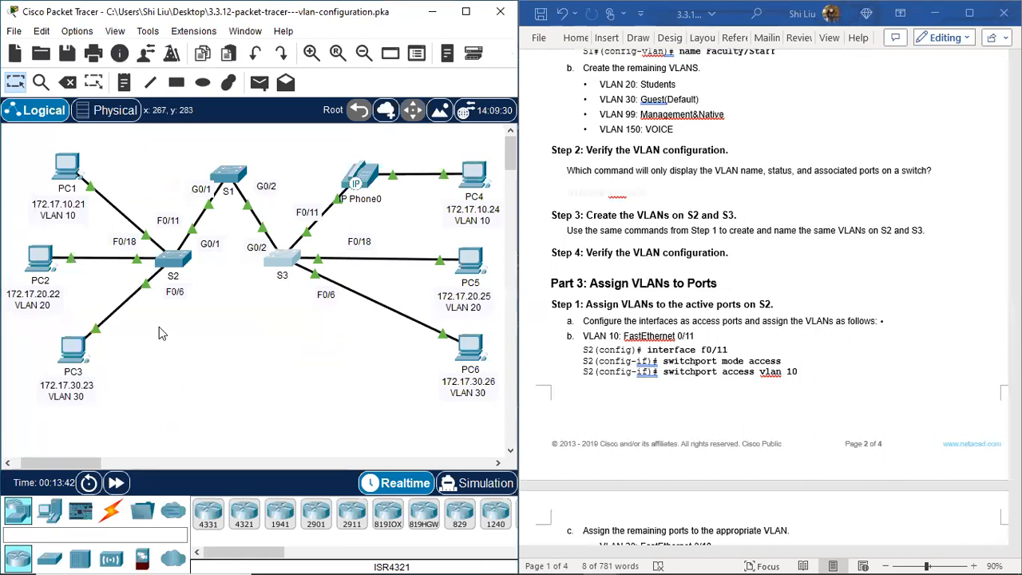
click(172, 259)
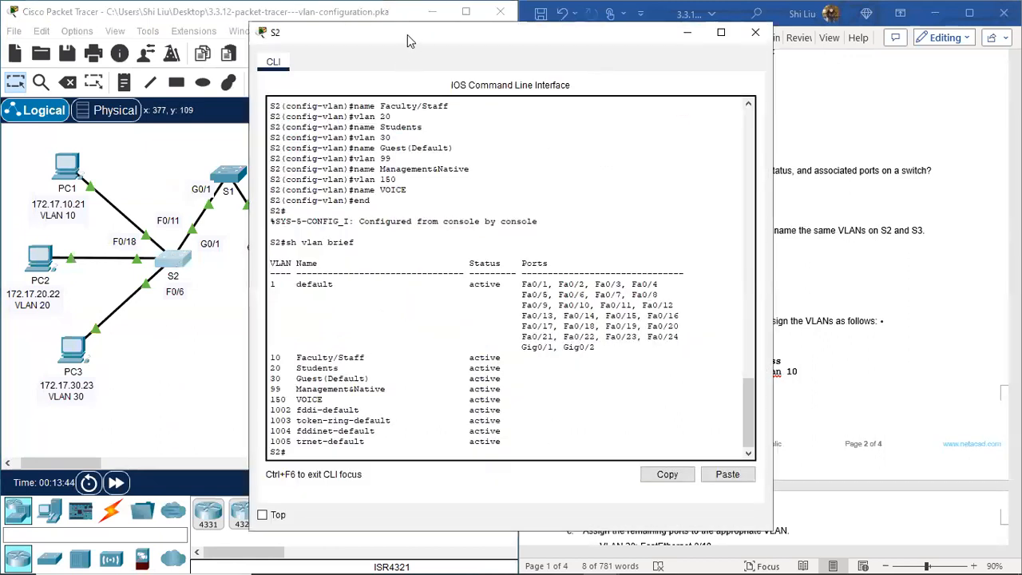
drag(408, 34, 199, 13)
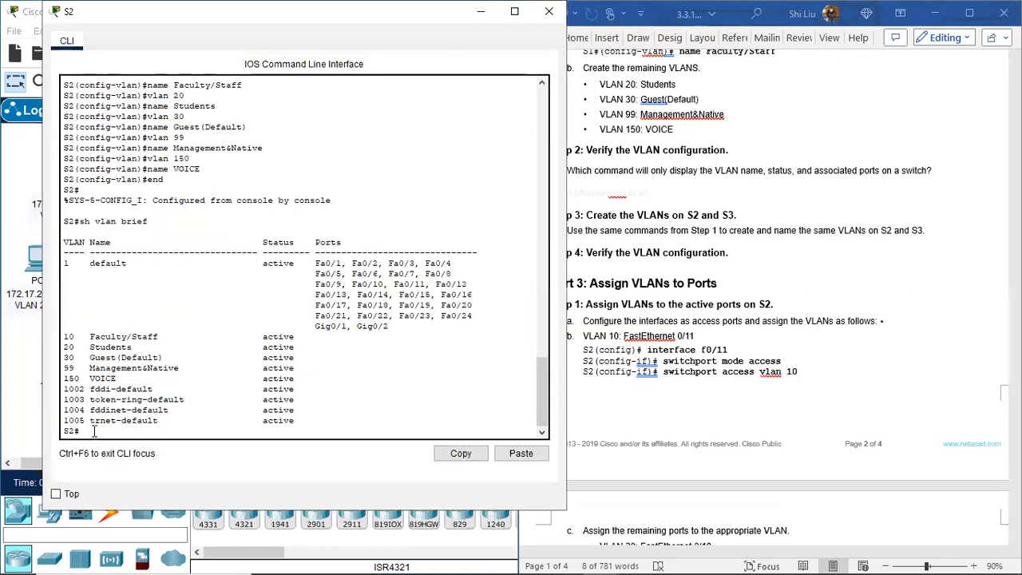
key(Return)
key(Return)
text(conf t)
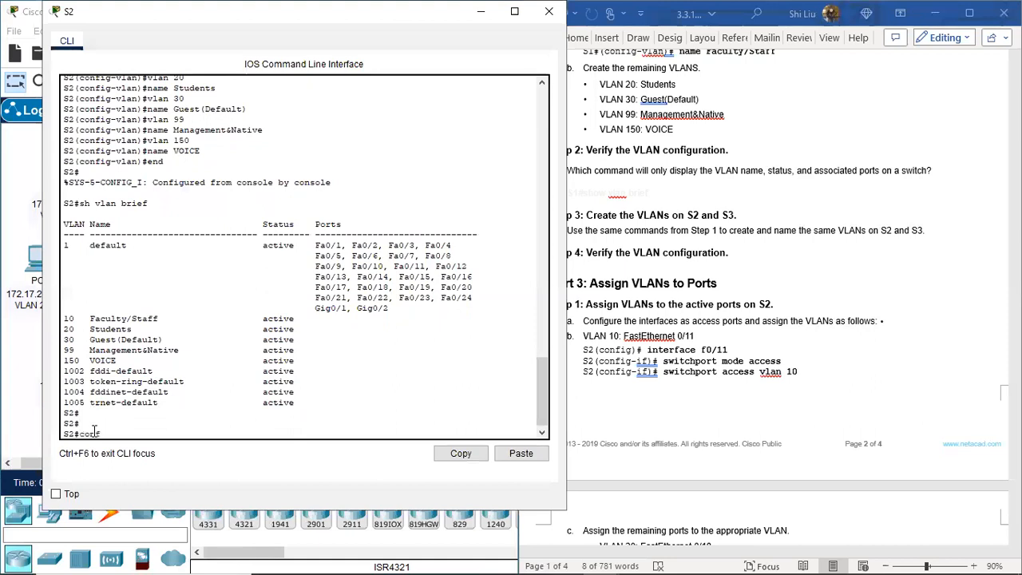
key(Return)
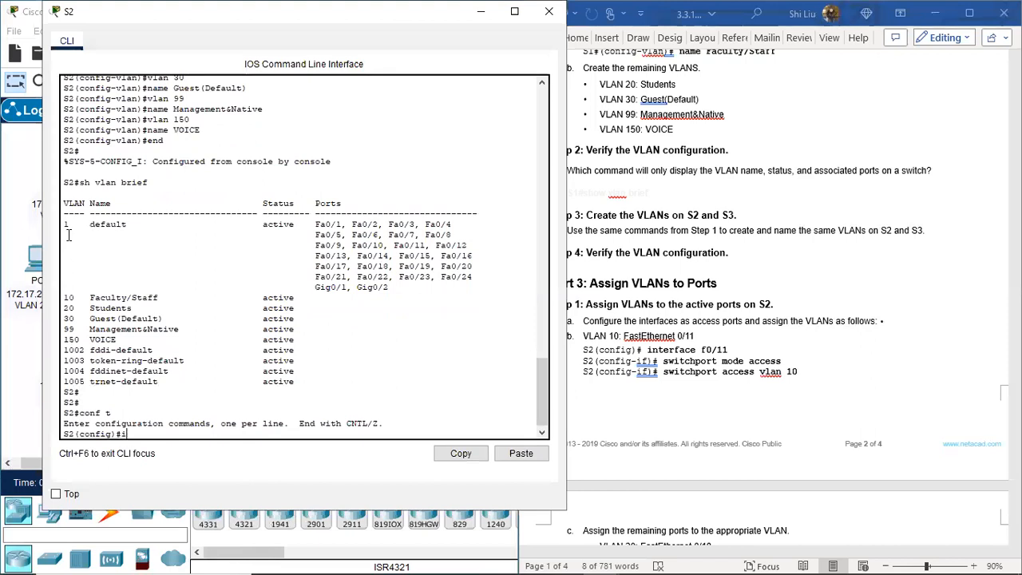
text(/11)
key(Return)
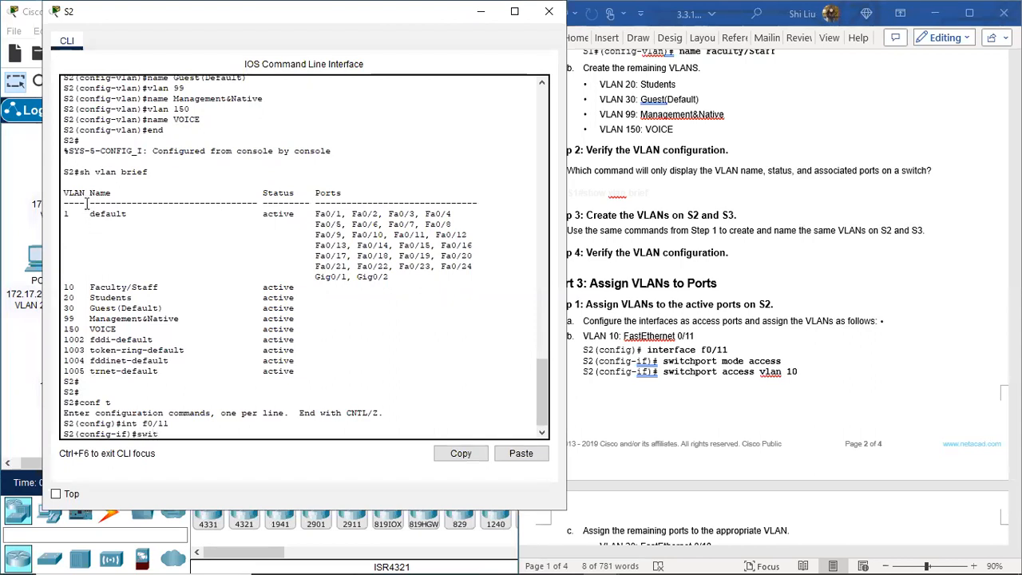
Step: Set interface f0/11 on S2 to access mode and assign it to VLAN 10
text(switchport mode access)
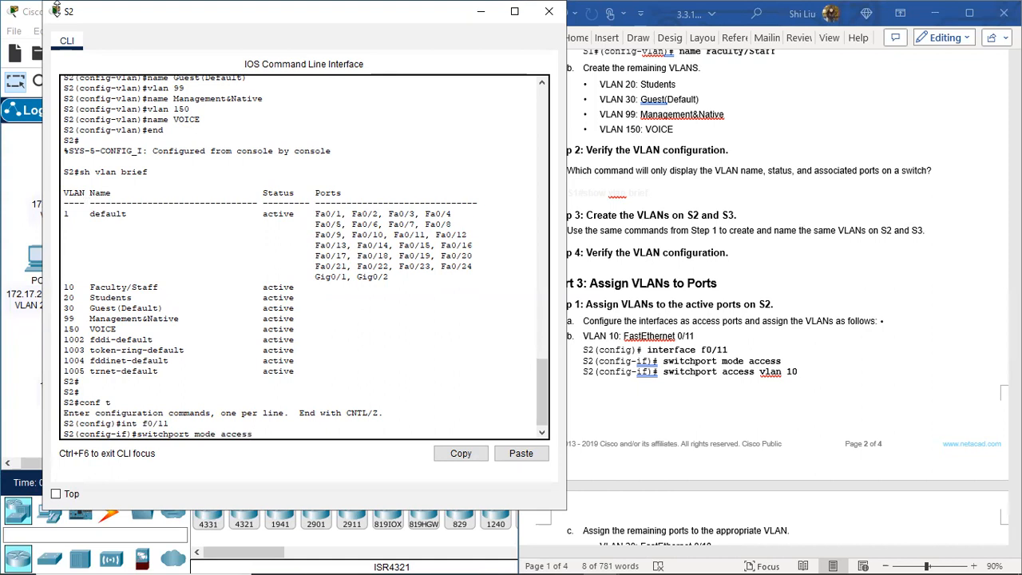
drag(188, 17, 491, 93)
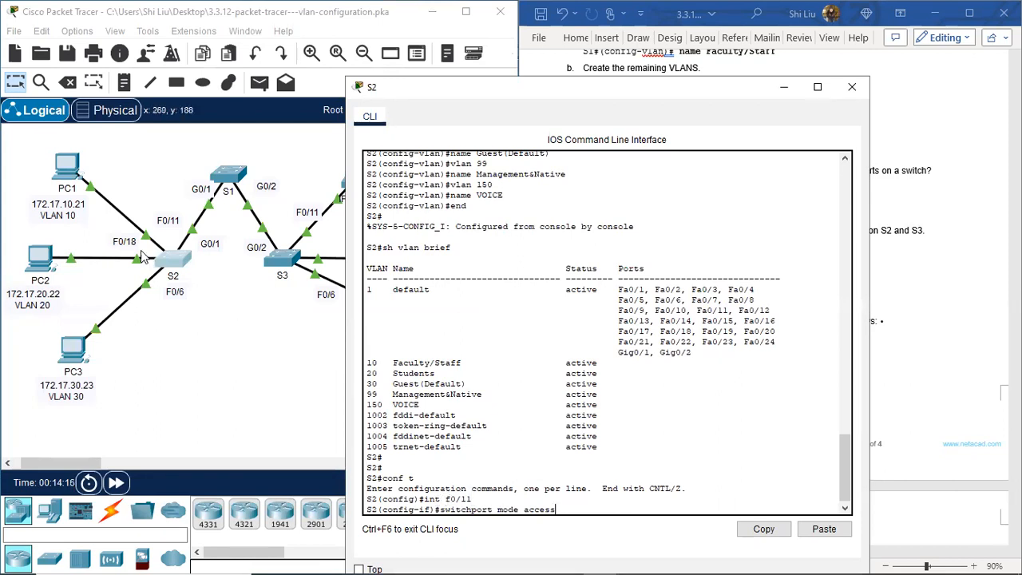
click(31, 142)
drag(101, 150, 109, 209)
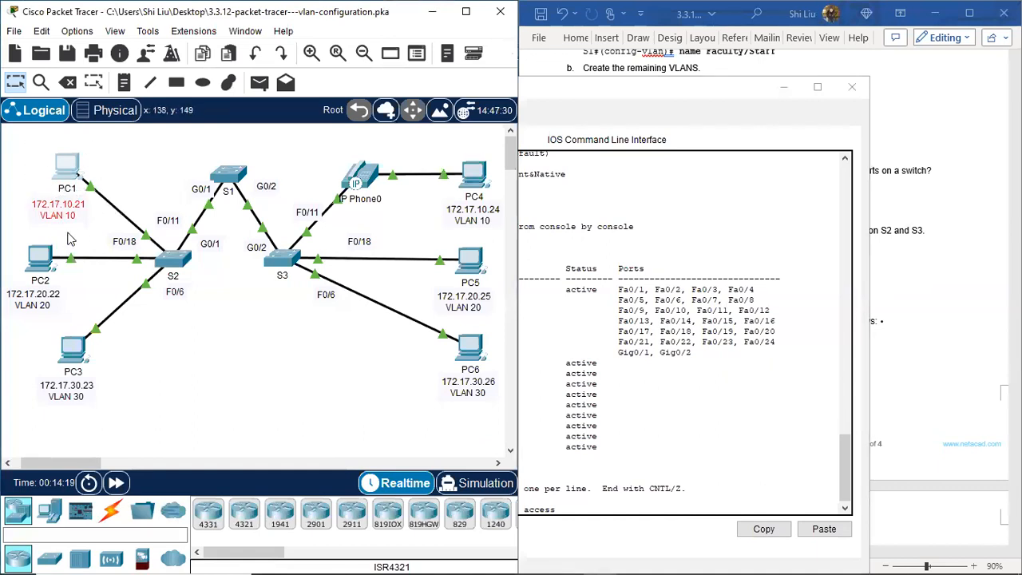
click(603, 501)
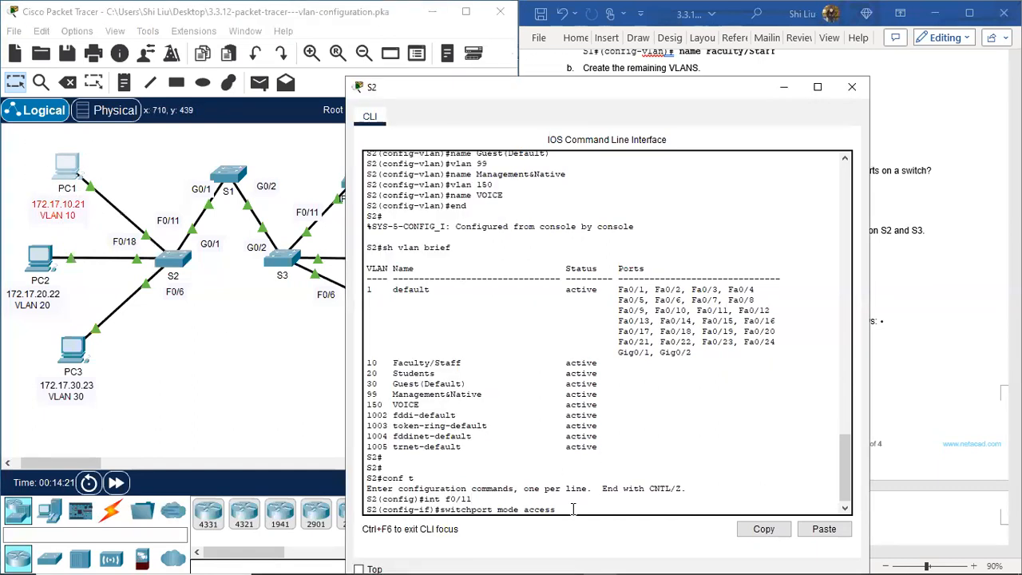
click(570, 511)
key(Return)
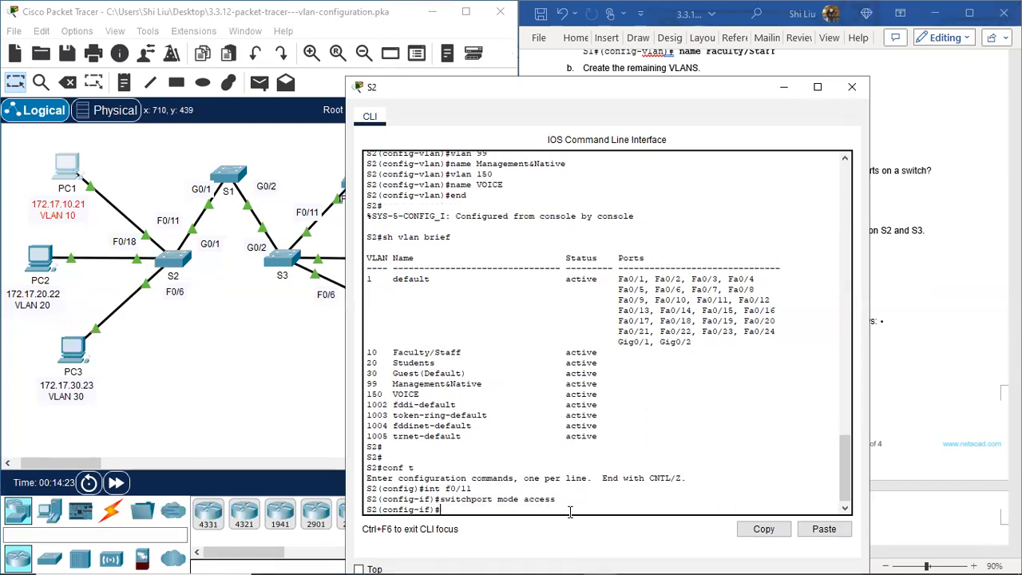
text(switchport access vlan 10)
key(Return)
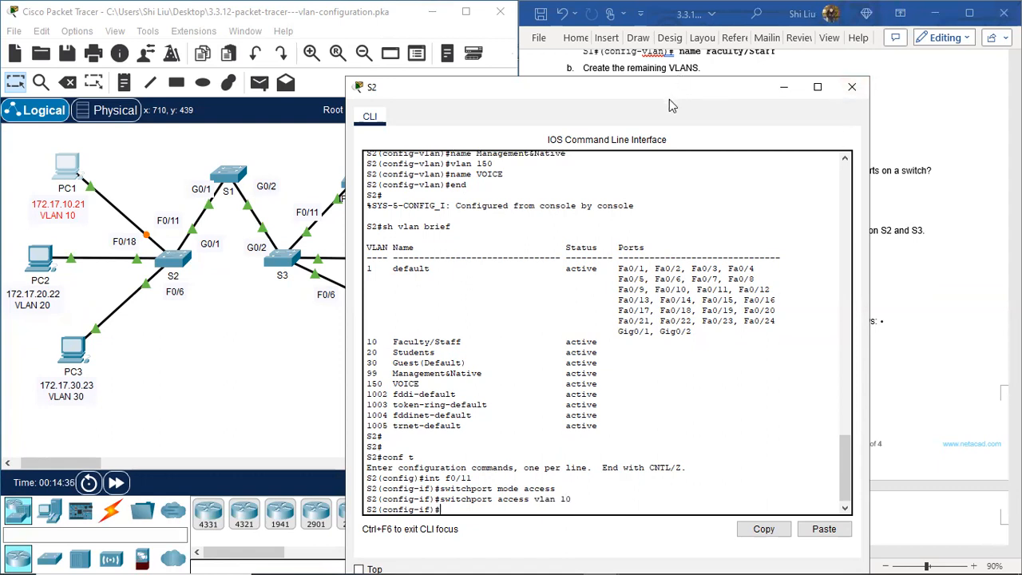
Step: Consult the remaining S2 port assignments in the instructions, enter interface f0/18 on S2 and set it to access mode
drag(669, 99, 431, 431)
scroll(702, 349, down, 5)
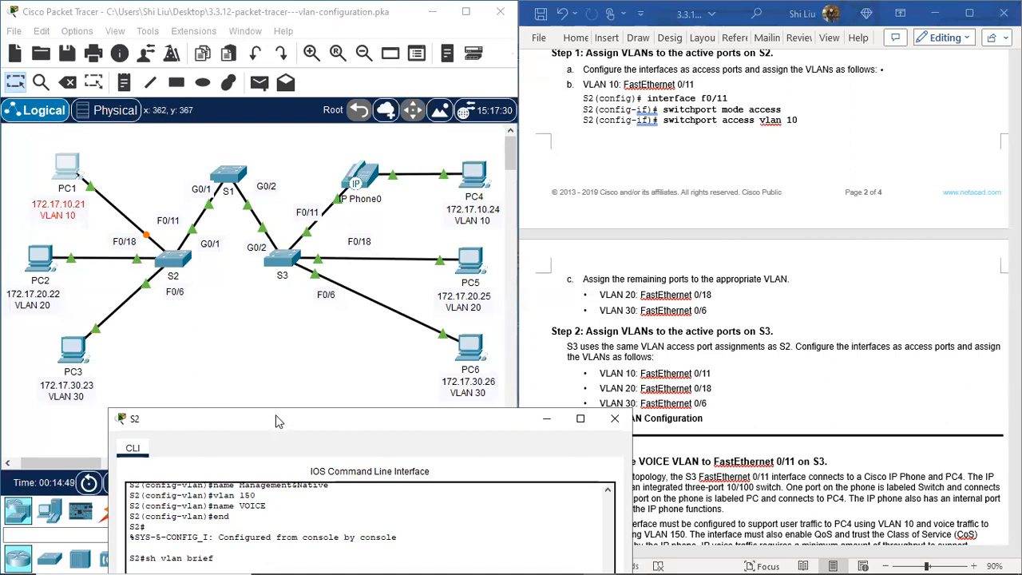
drag(276, 422, 511, 30)
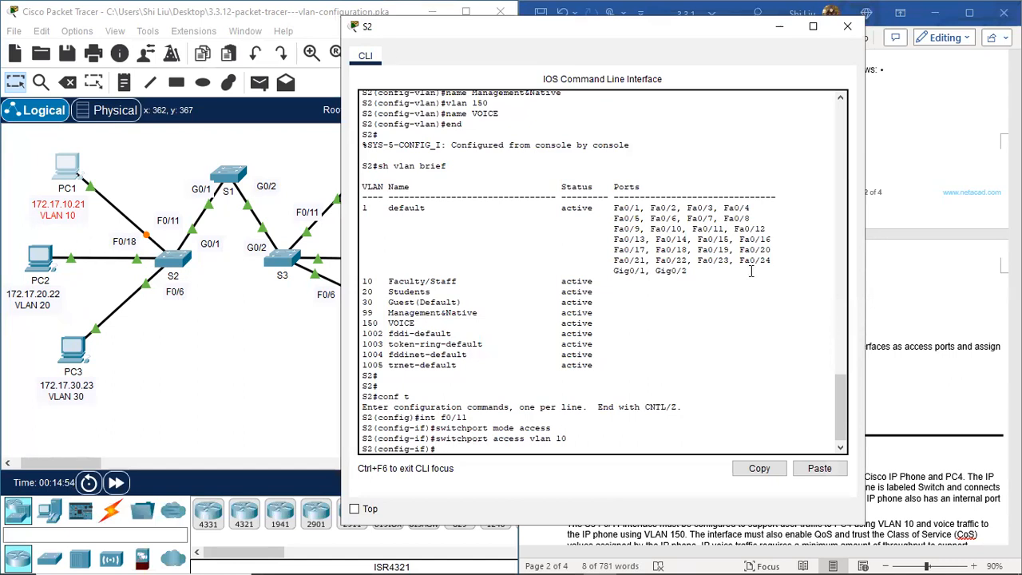
key(Return)
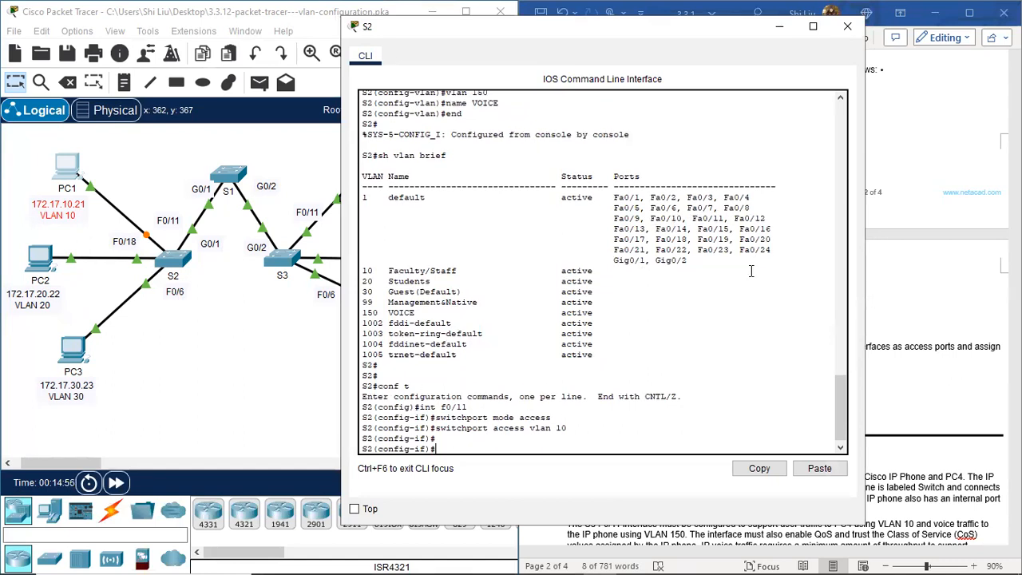
key(Return)
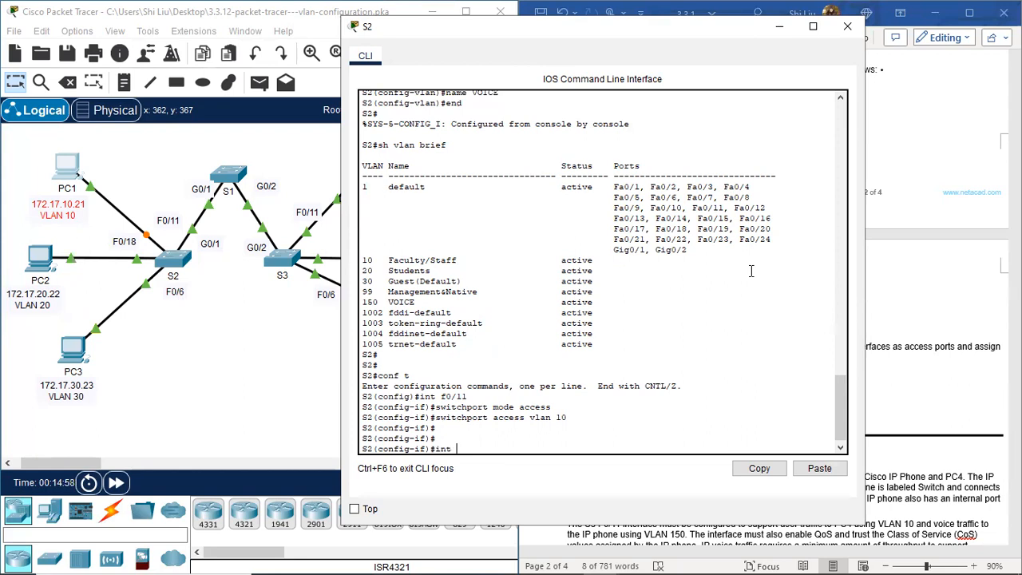
text(int f0/18)
key(Return)
key(Up)
key(Up)
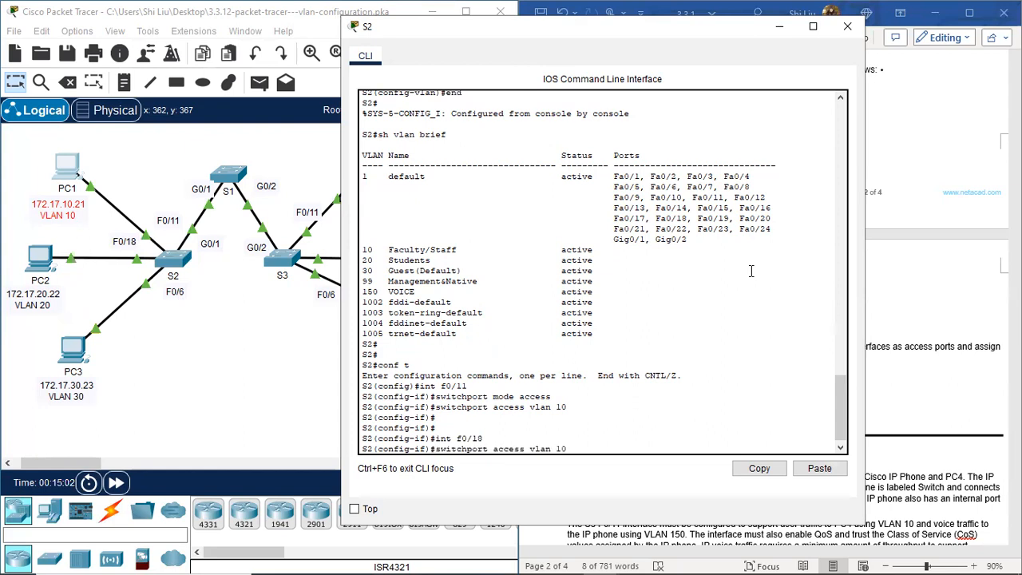
key(Up)
key(Return)
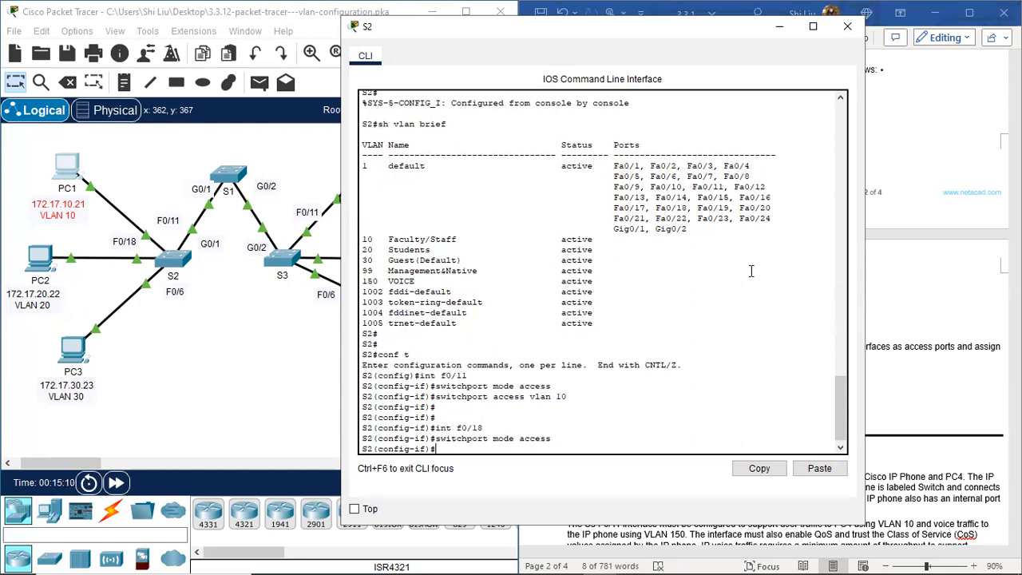
Step: Assign S2's f0/18 access port to VLAN 20
key(Up)
key(Up)
key(Up)
text(0)
key(Return)
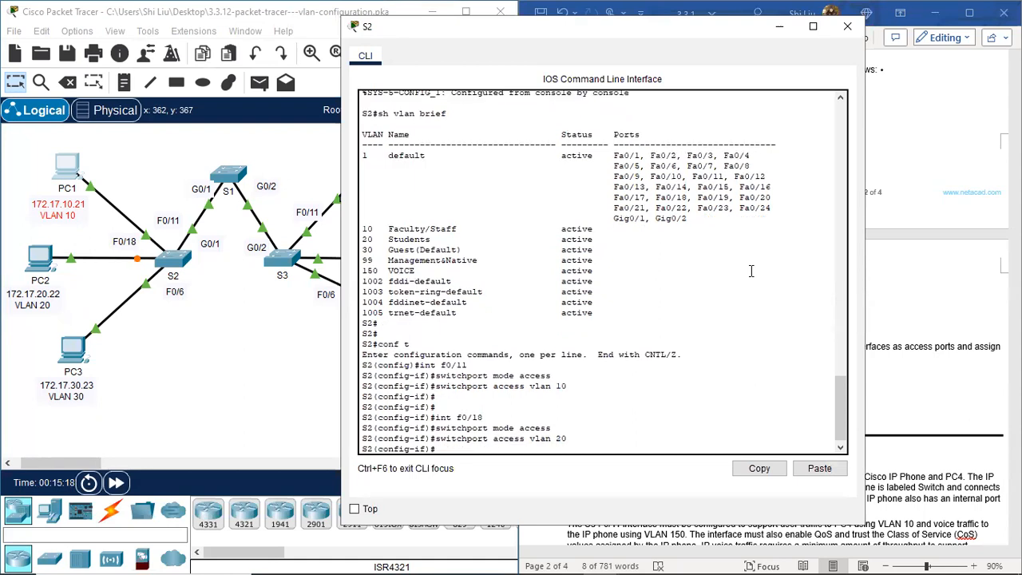
key(Return)
key(Return)
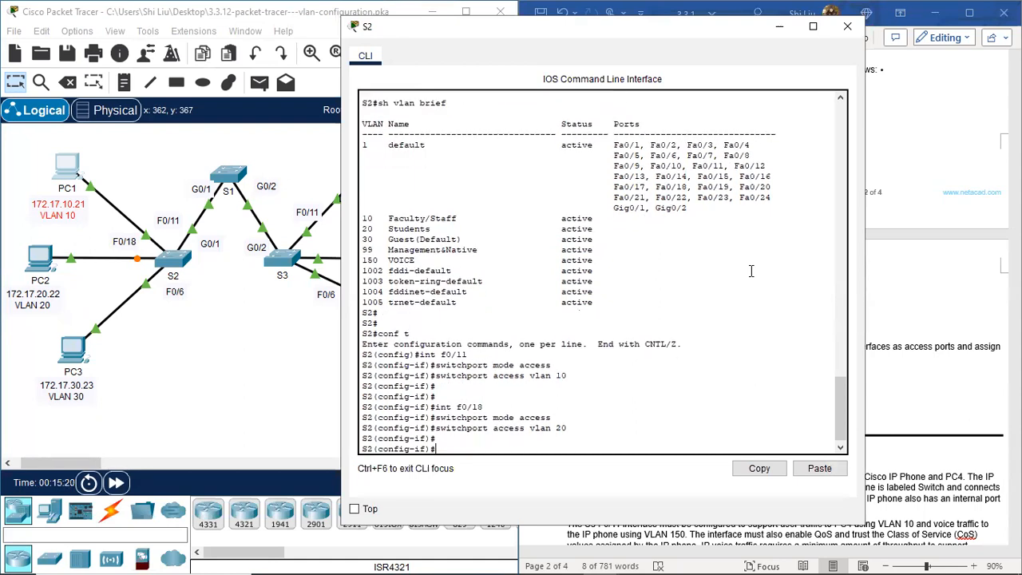
Step: Configure interface f0/6 on S2 as an access port in VLAN 30
text(int f)
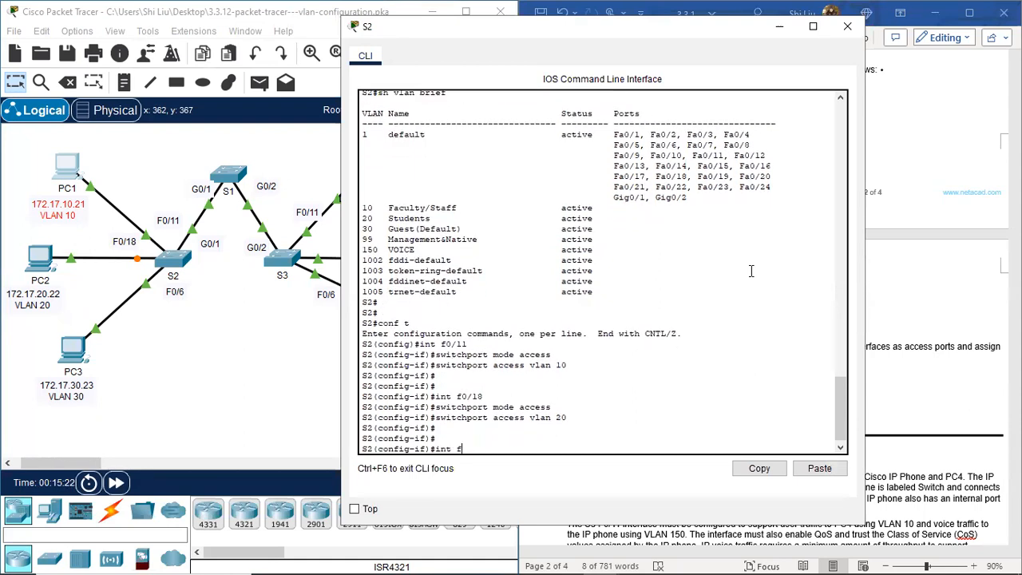
text(0/6)
key(Return)
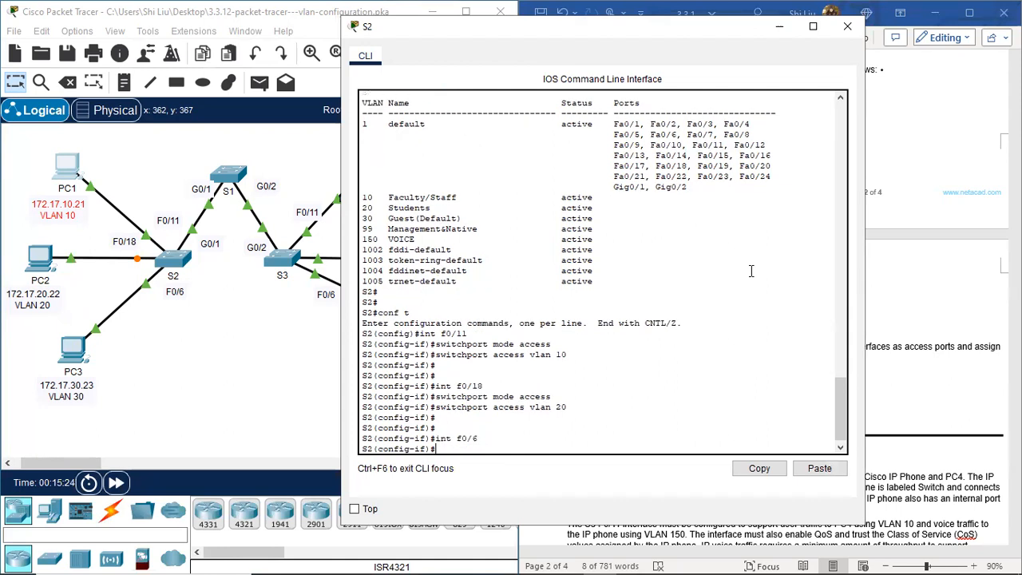
text(switchport mode access)
key(Return)
key(Up)
key(Up)
key(Up)
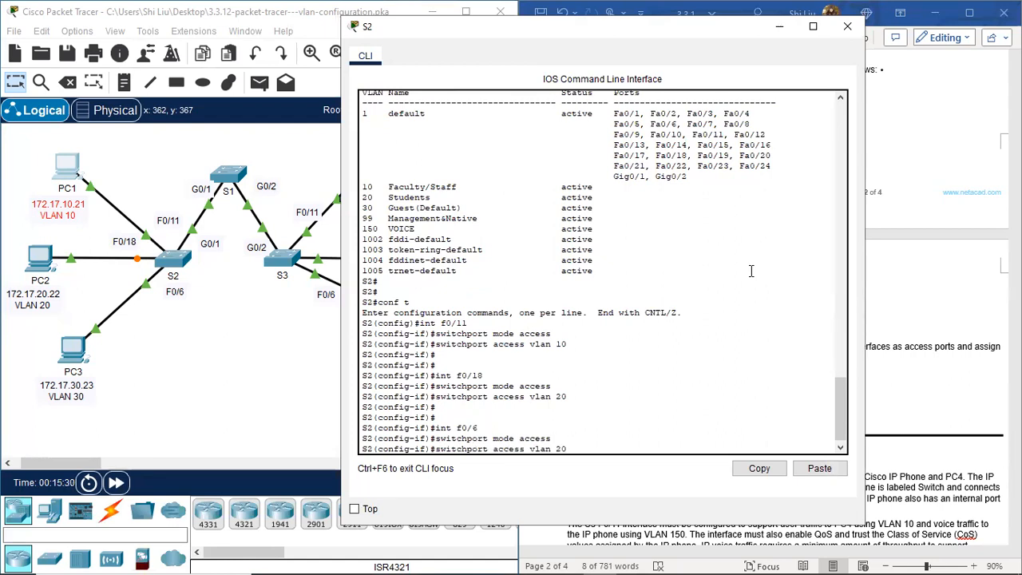
key(BackSpace)
key(BackSpace)
text(30)
key(Return)
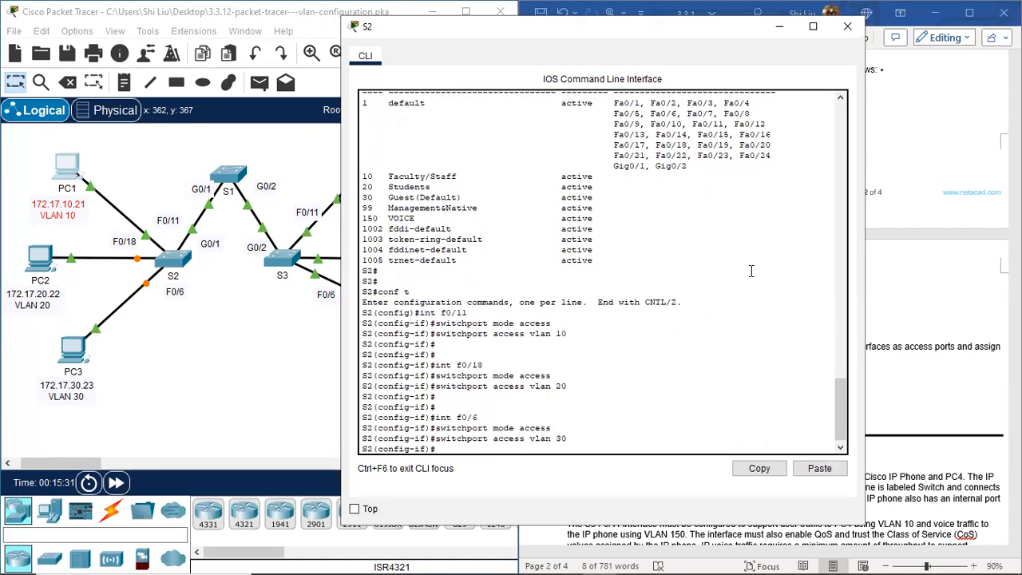
key(Return)
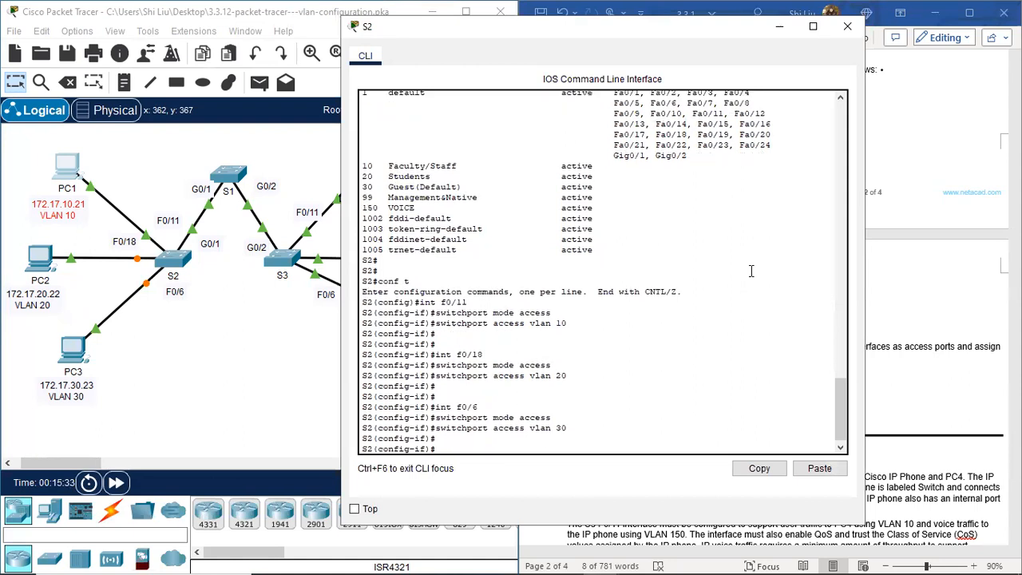
Step: Leave configuration mode on S2, verify its port assignments with the brief VLAN listing, and close its CLI
text(end)
key(Return)
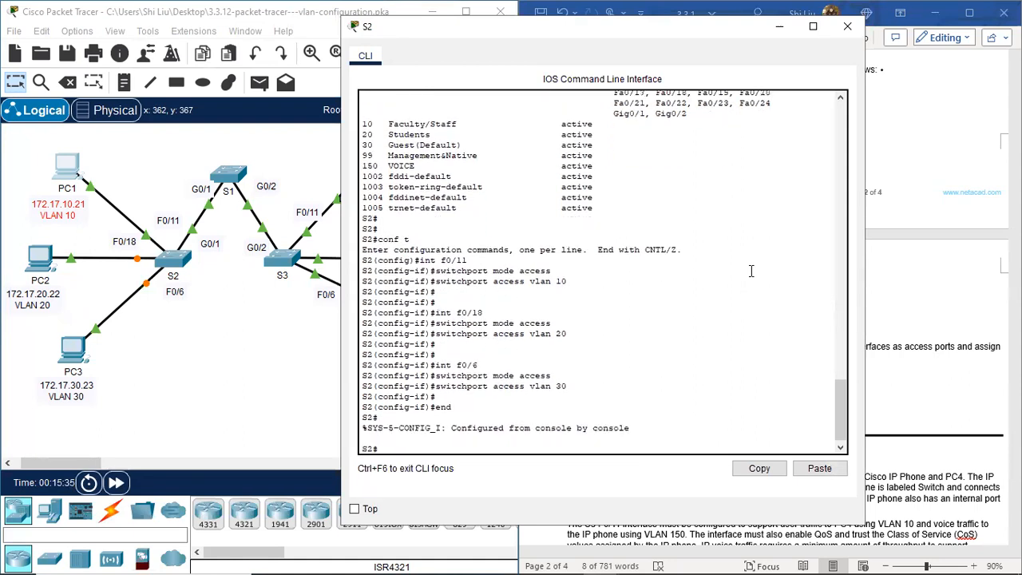
text(sh vlan bri)
key(Return)
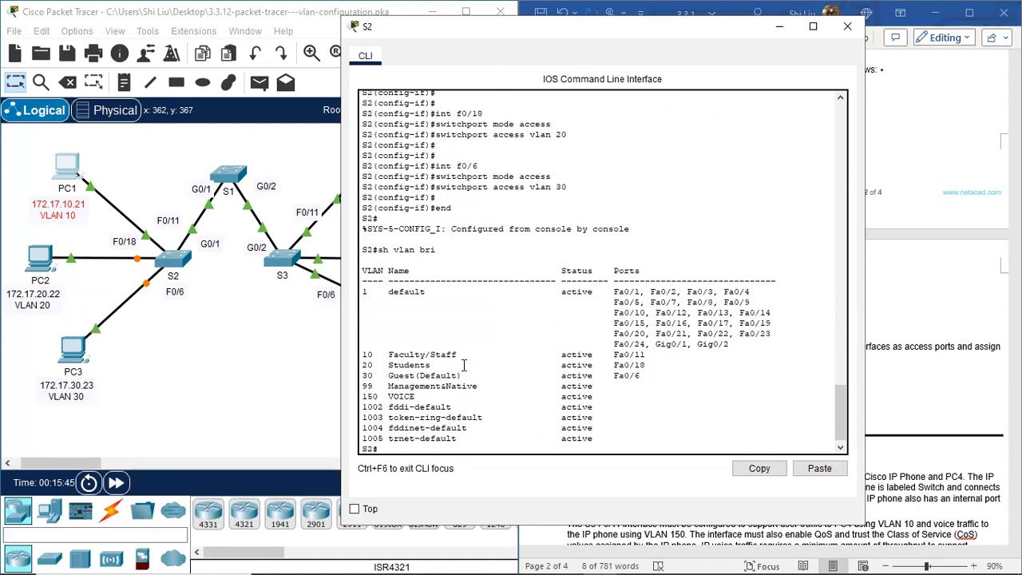
click(853, 27)
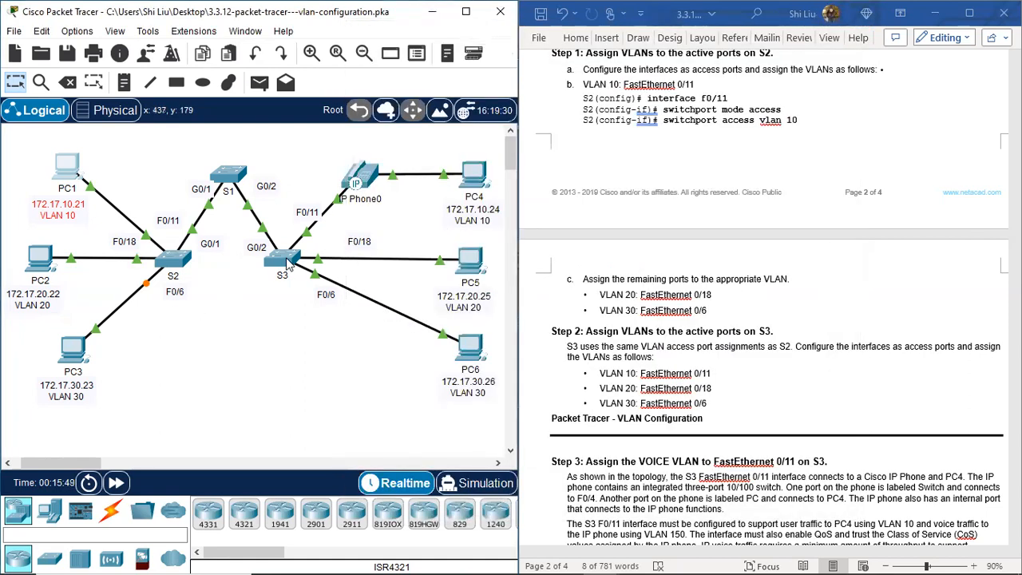
Step: Review the Step 2 port assignments, open S3's CLI beside the topology and enter global configuration mode
scroll(626, 306, down, 5)
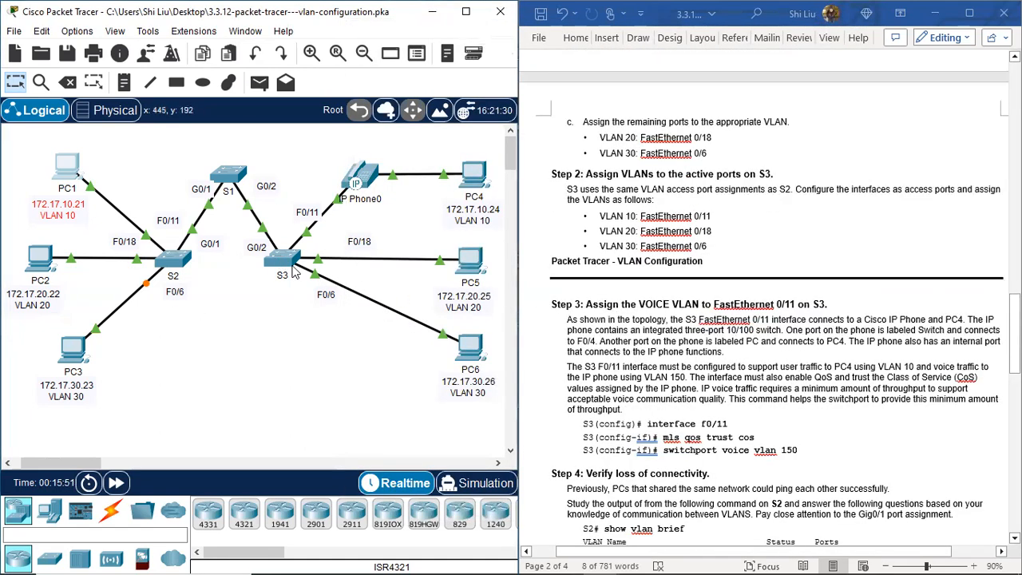
click(285, 259)
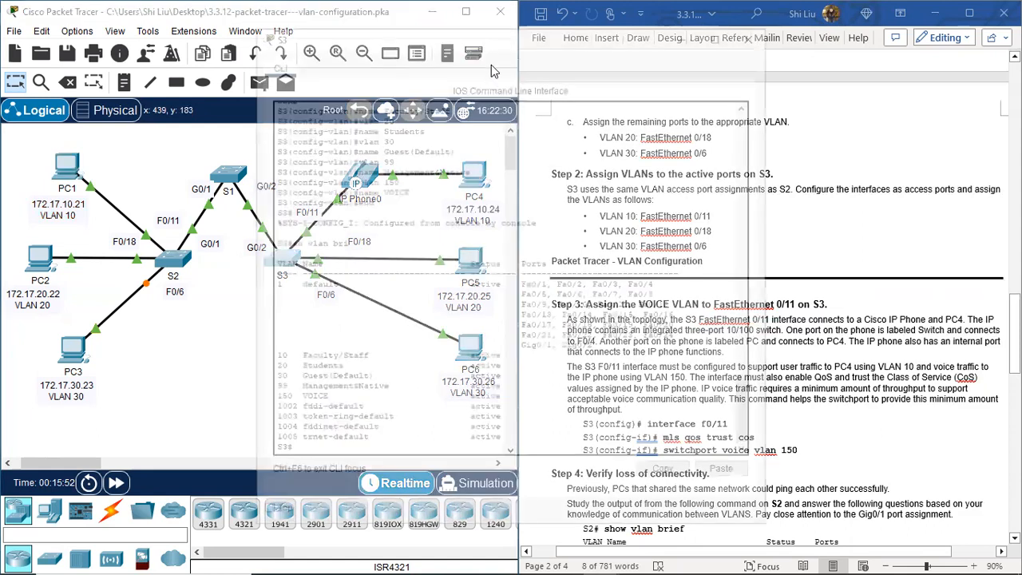
drag(475, 53, 279, 25)
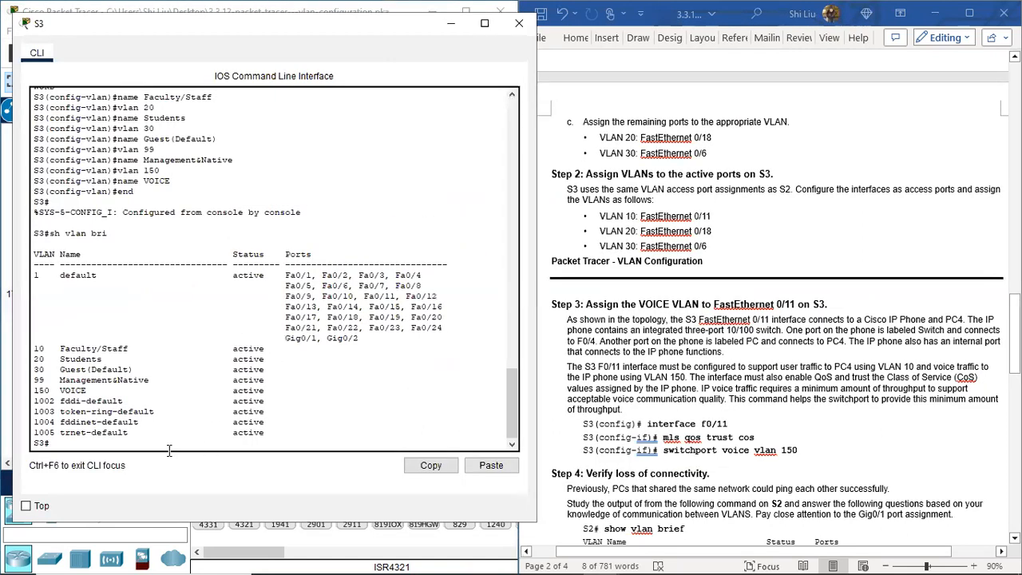
key(Return)
key(Return)
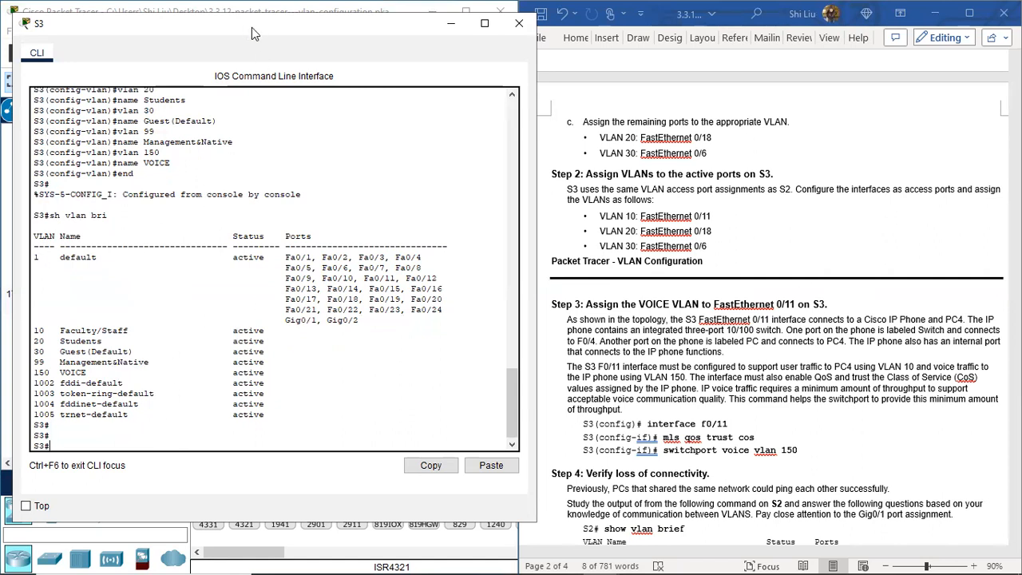
drag(252, 27, 738, 45)
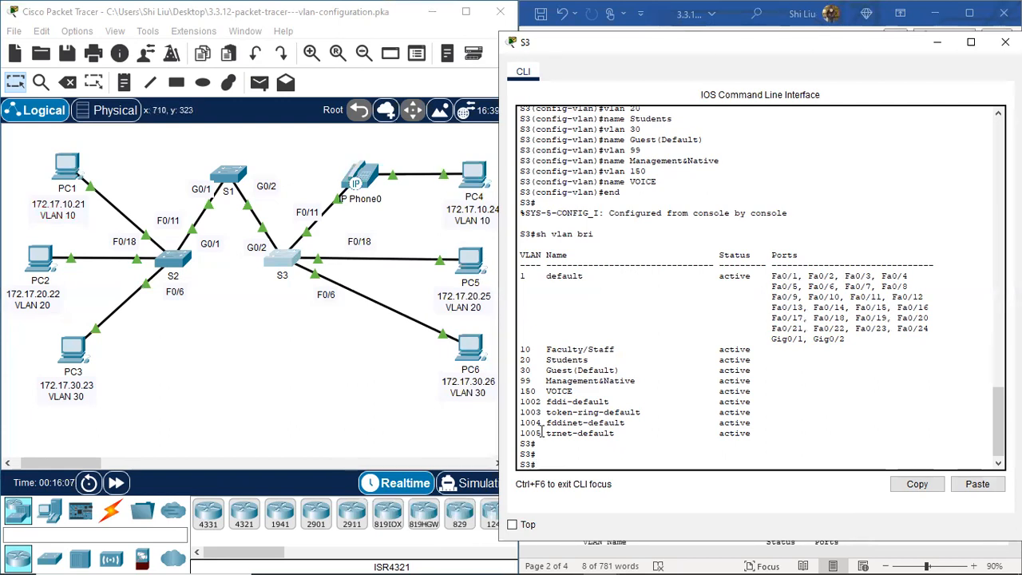
text(confo t)
key(Return)
text(conf t)
key(Return)
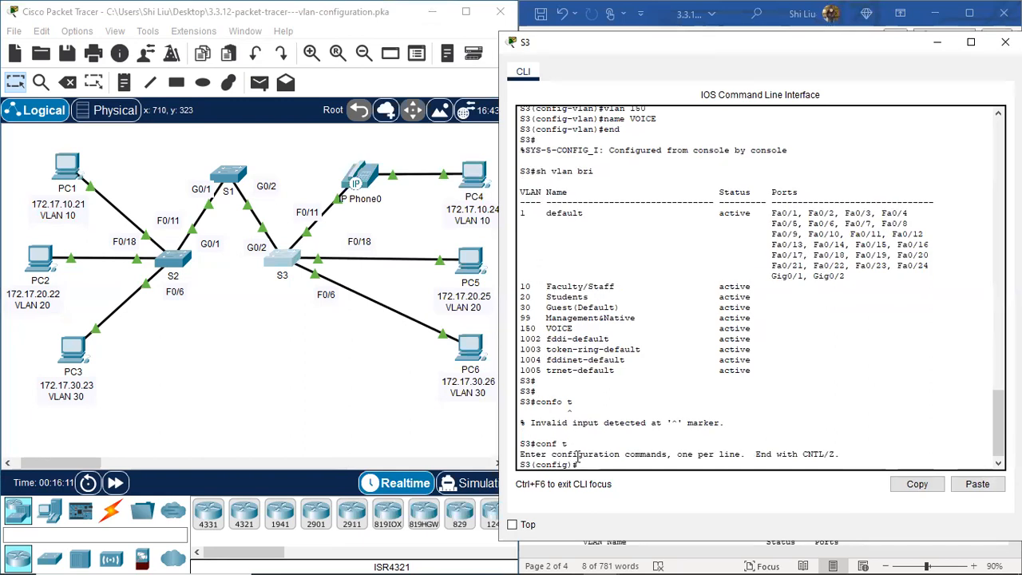
Step: Configure interface f0/11 on S3 as an access port in VLAN 10
text(in)
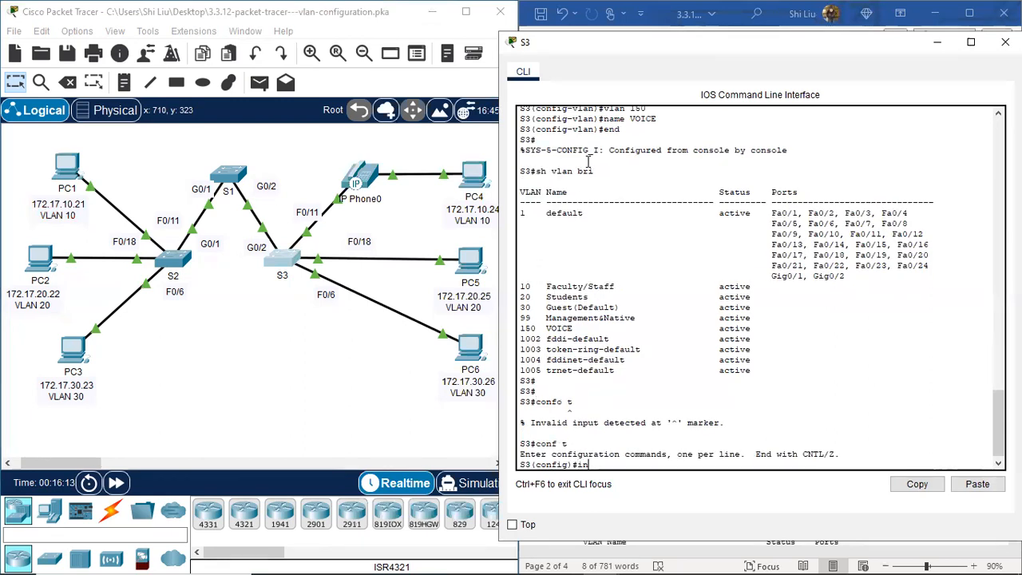
text(t f0/11)
key(Return)
text(switchport mode access)
key(Return)
text(switchport)
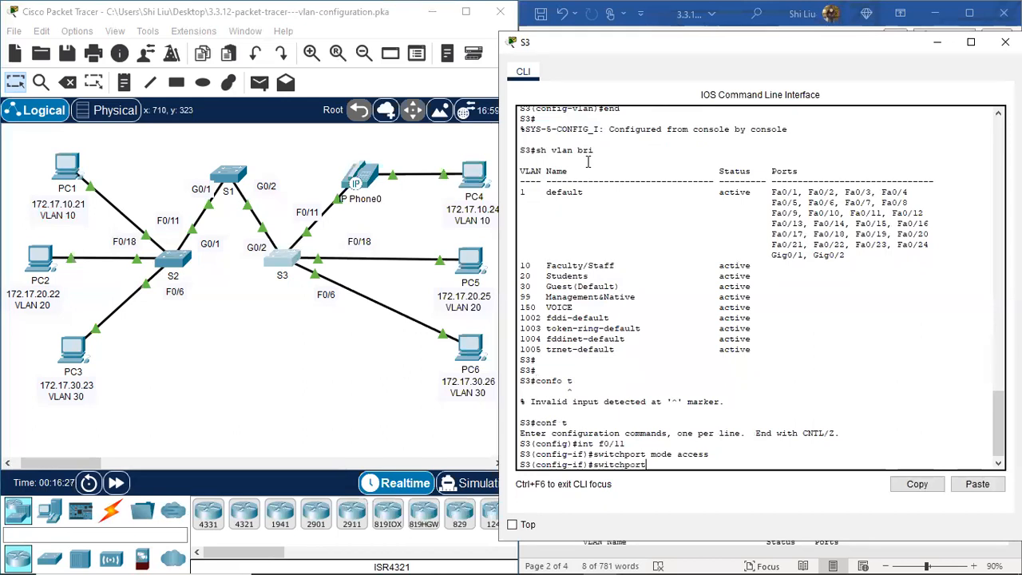
text( access)
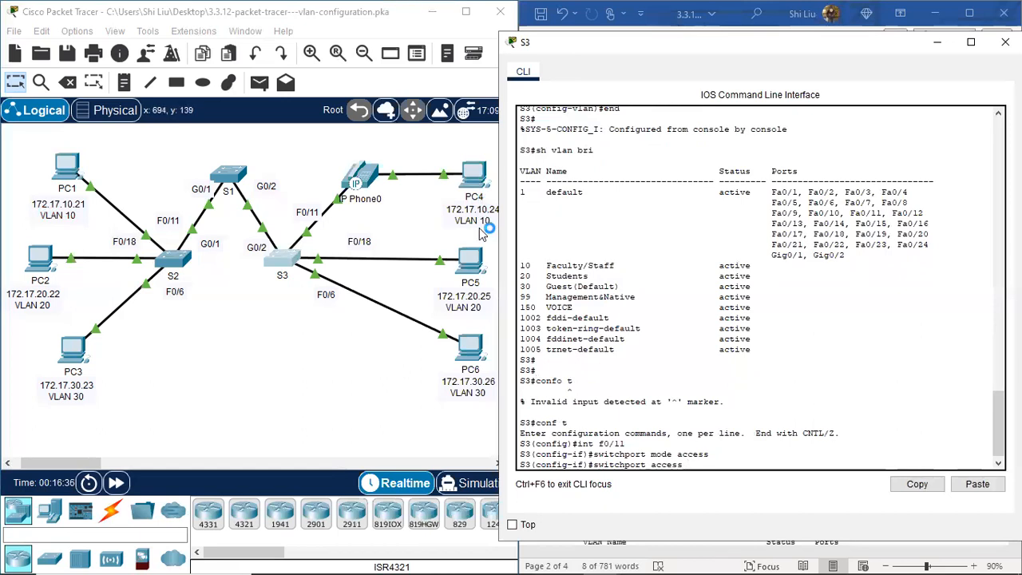
text(vlan )
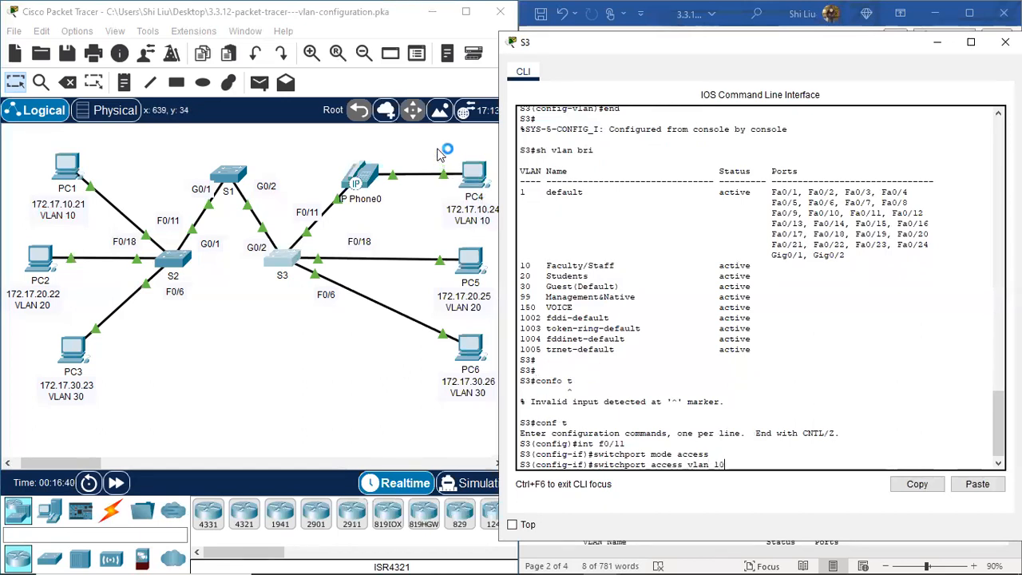
text(10)
key(Return)
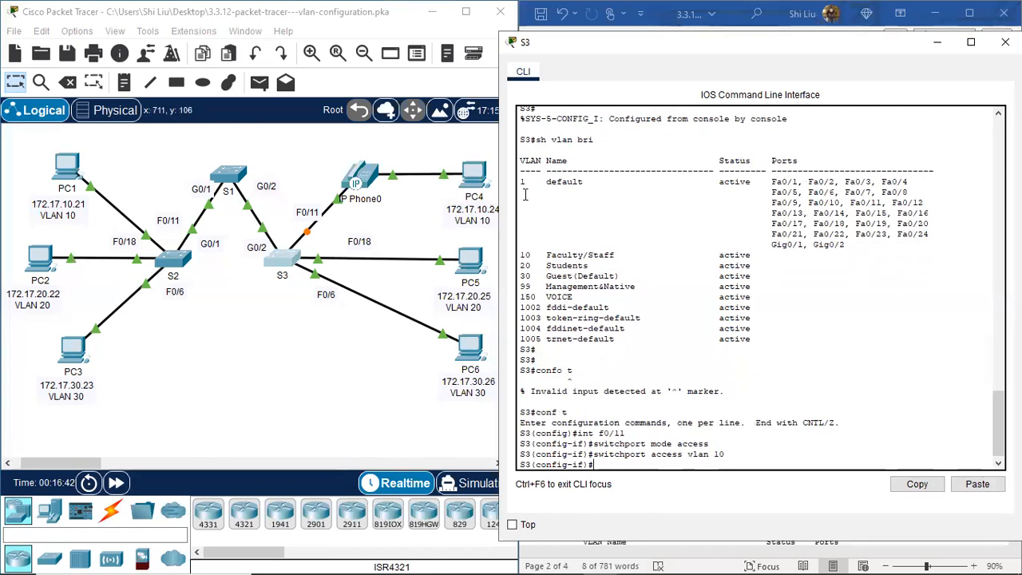
key(Return)
key(Return)
Step: Configure interface f0/18 on S3 as an access port in VLAN 20
text(int)
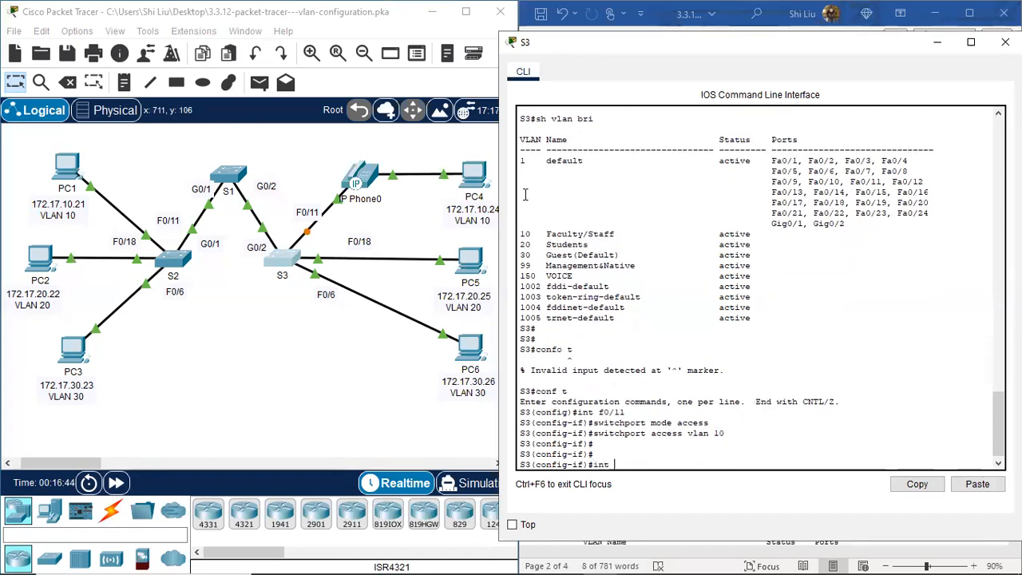
text( f0/18)
key(Return)
text(switchport mode access)
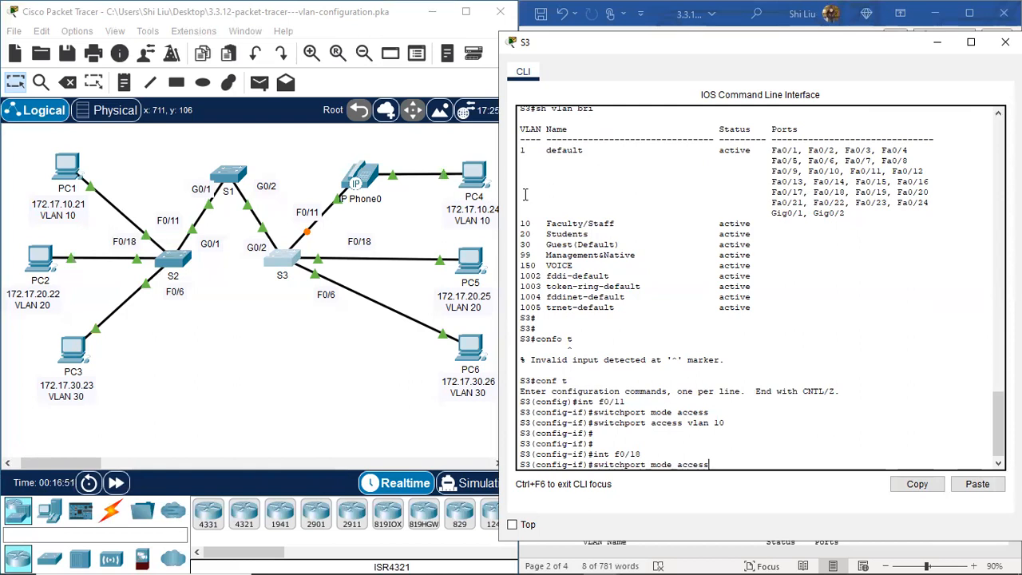
key(Return)
key(Up)
key(Up)
key(Up)
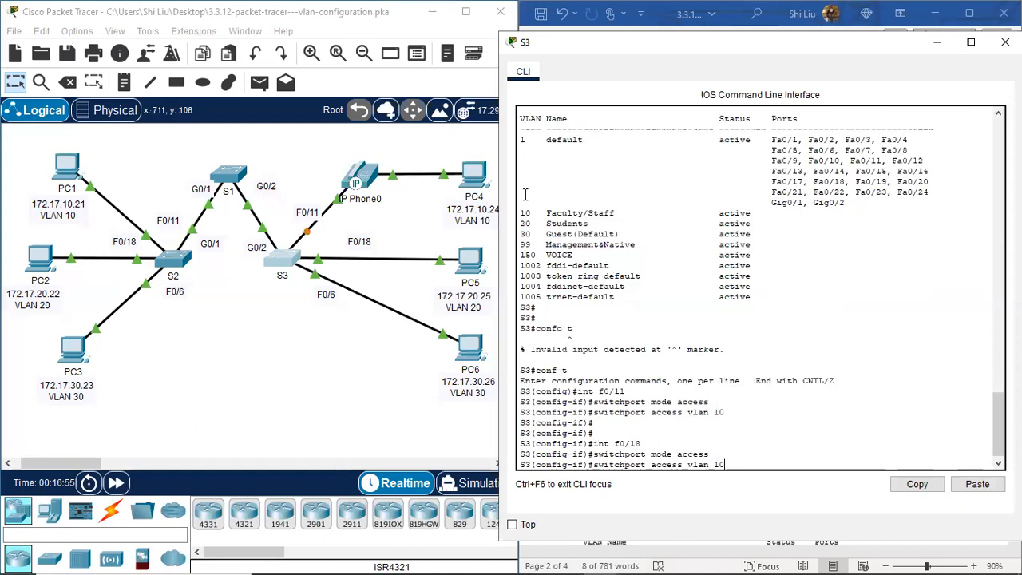
key(BackSpace)
key(BackSpace)
text(20)
key(Return)
key(Return)
key(Return)
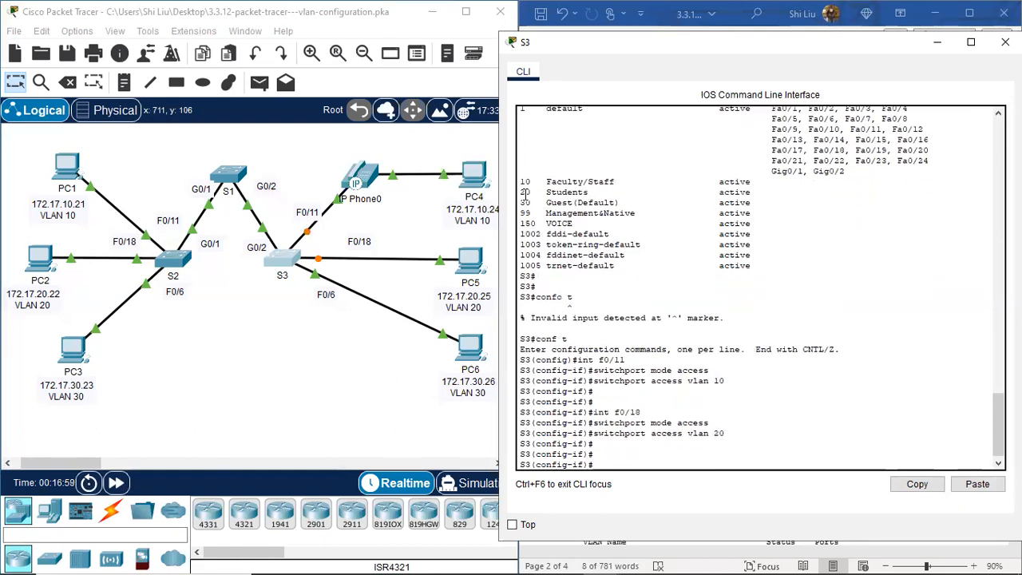
Step: Configure interface f0/6 on S3 as an access port in VLAN 30
text(int f0/6)
key(Return)
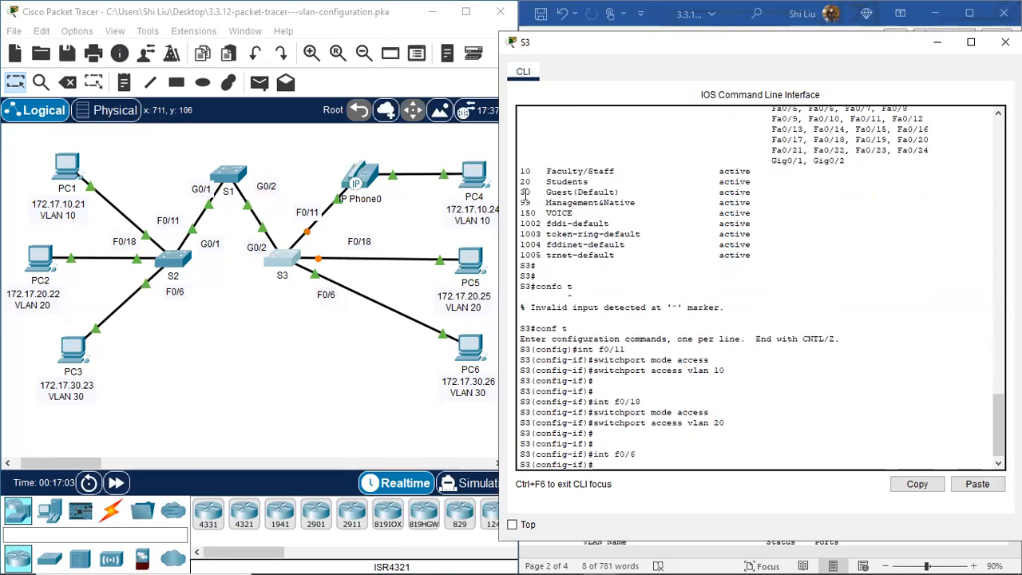
text(switchport mode access)
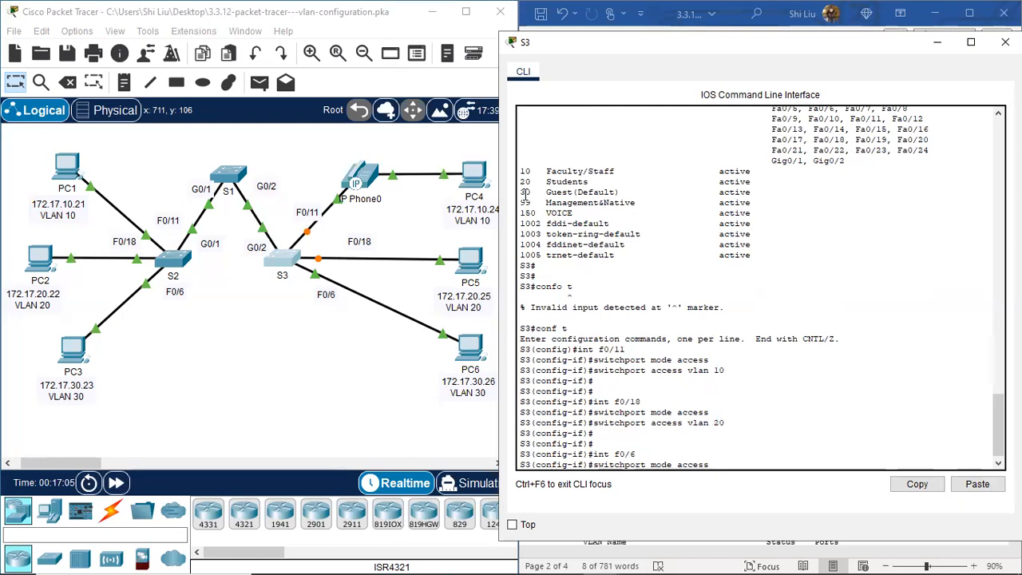
key(Return)
key(Up)
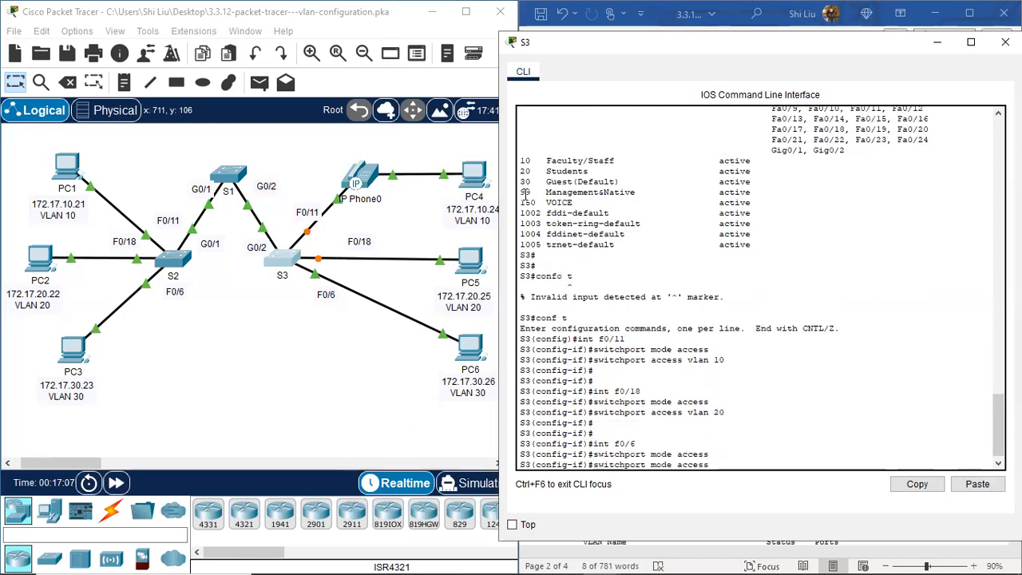
key(Up)
key(Up)
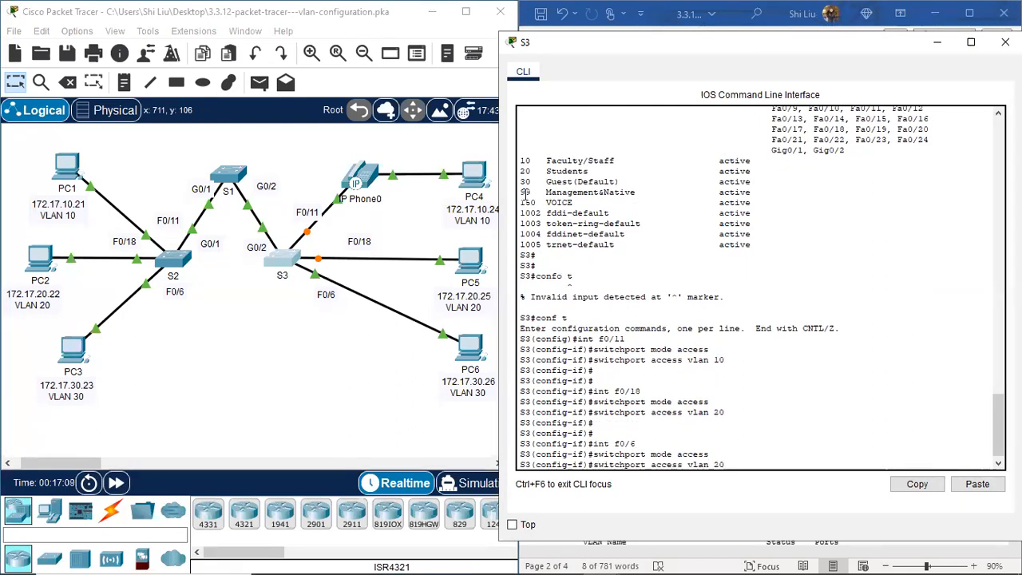
key(BackSpace)
key(BackSpace)
text(30)
key(Return)
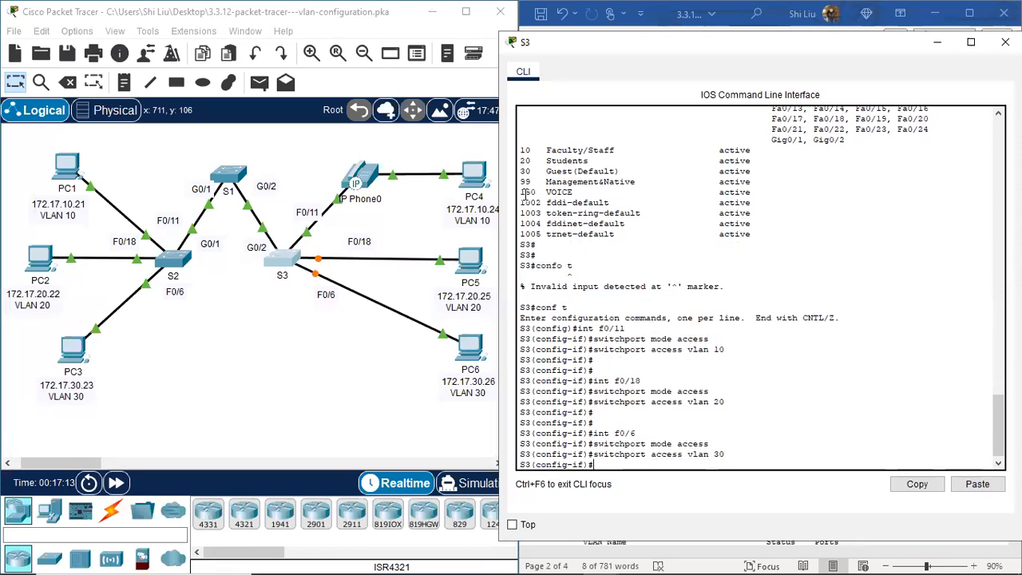
Step: Leave configuration mode on S3 and verify its port assignments with the brief VLAN listing
key(Return)
text(end)
key(Return)
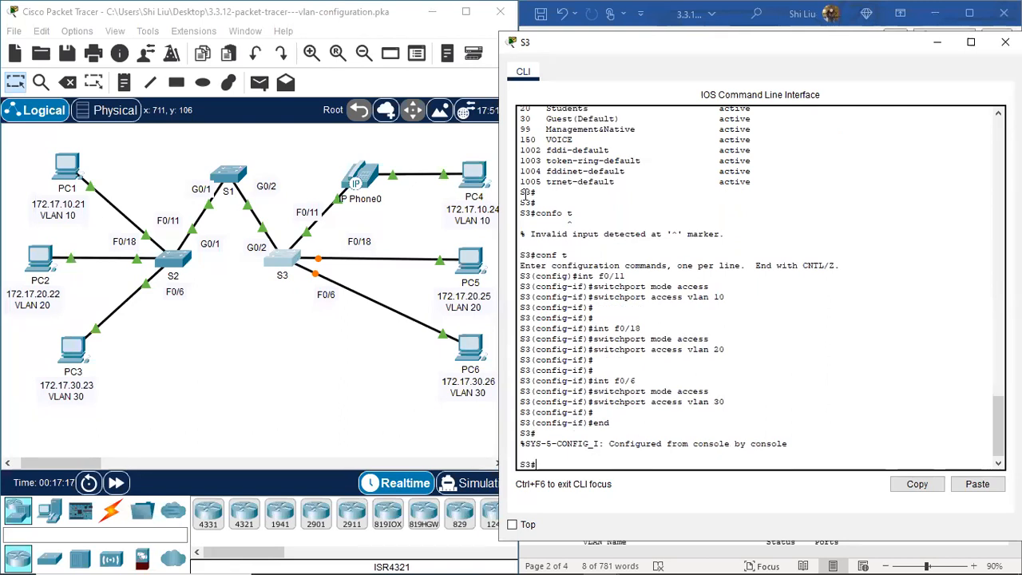
text(sh vlan )
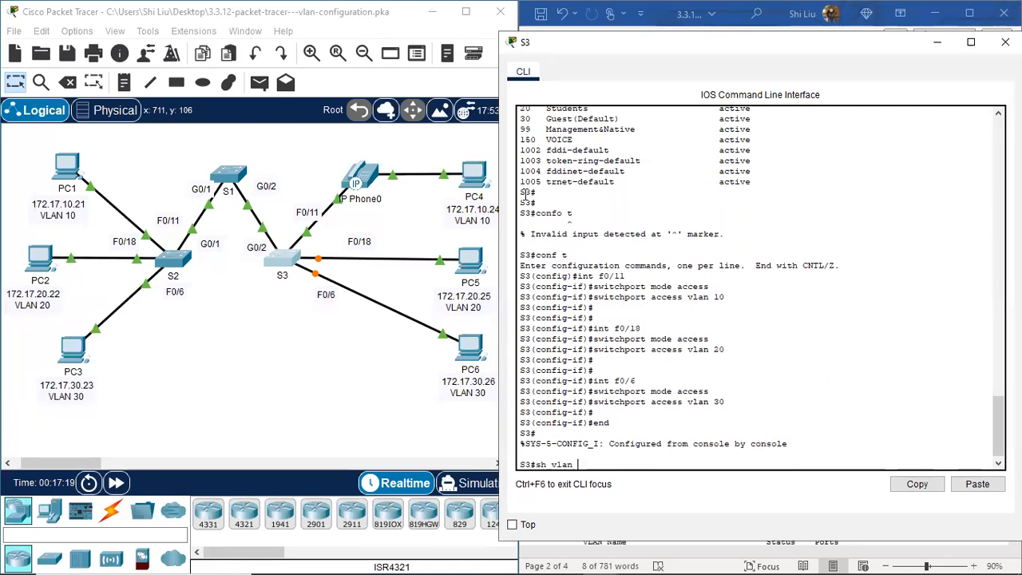
text(brie)
key(Return)
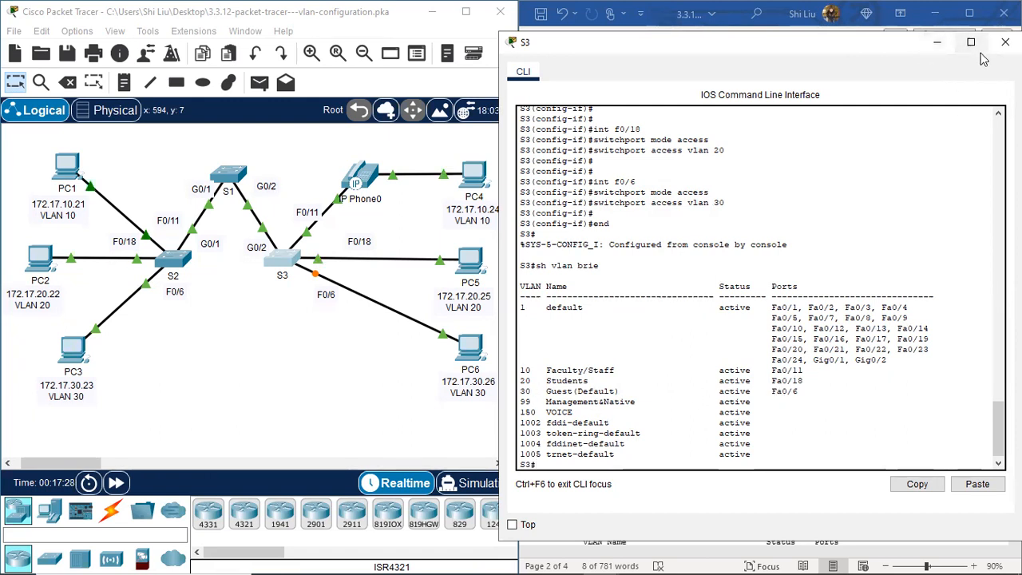
Step: Move S3's CLI aside and review the Step 3 voice VLAN instructions alongside the topology
drag(894, 41, 394, 94)
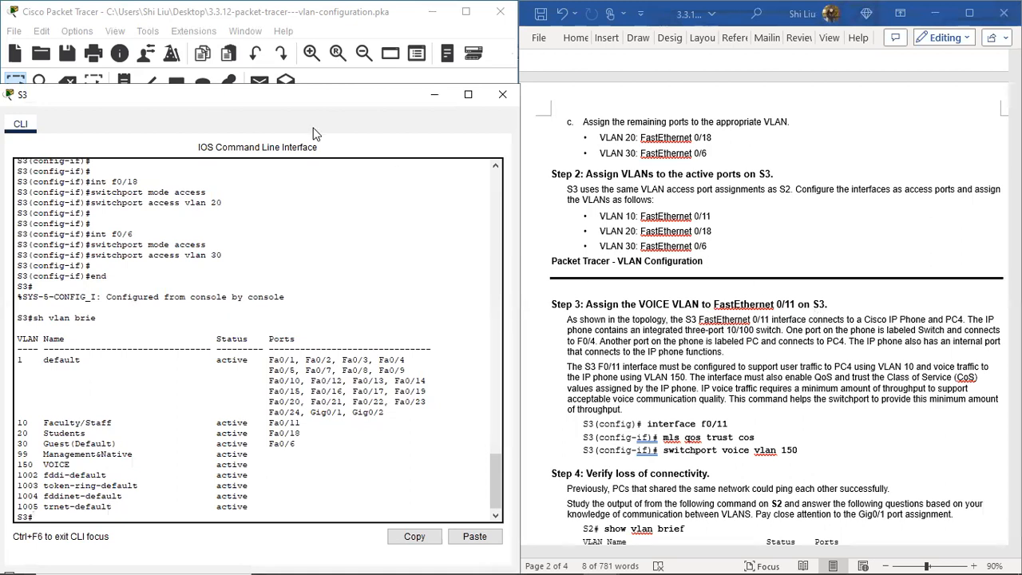
drag(331, 113, 338, 431)
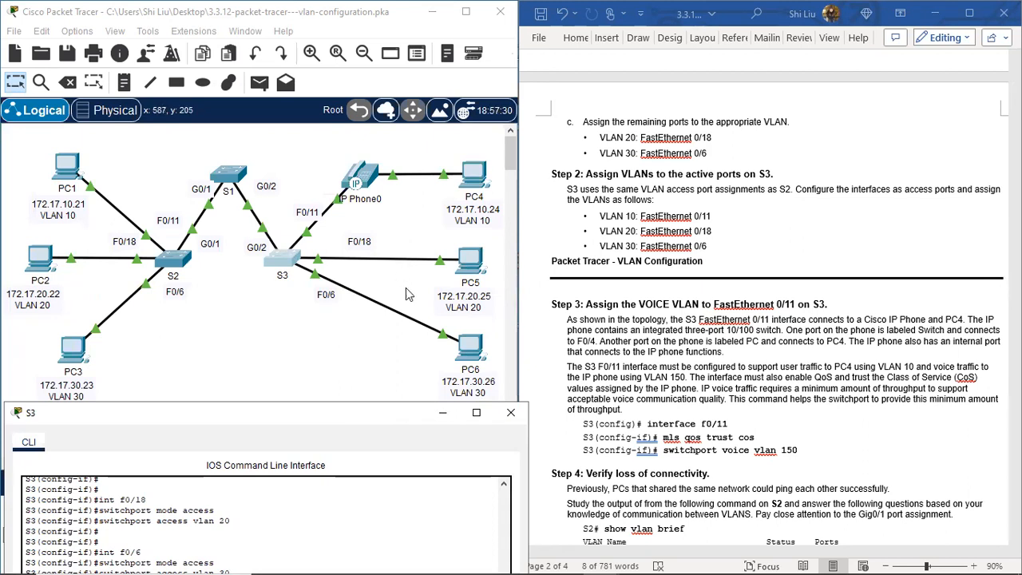
scroll(672, 351, down, 2)
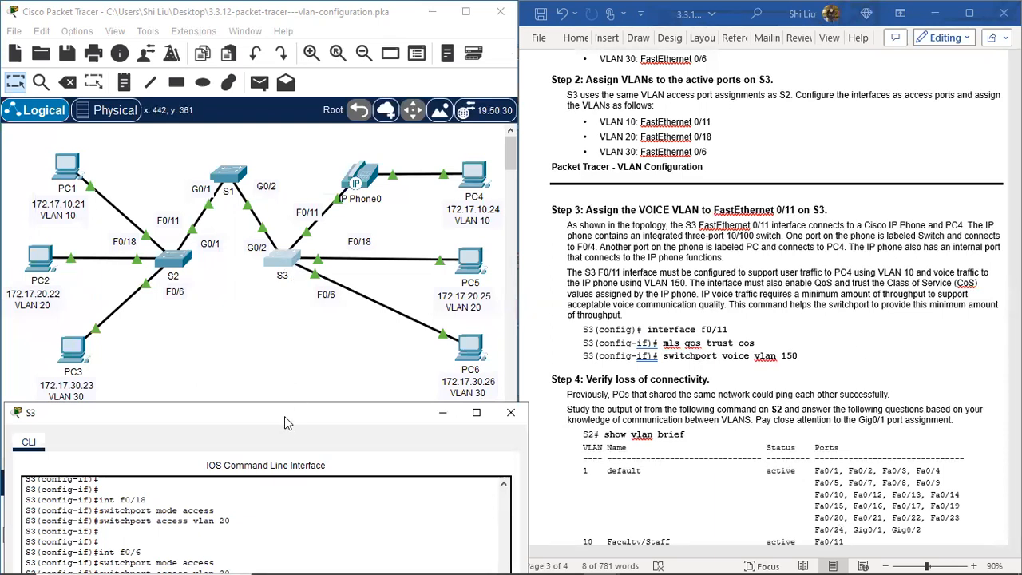
Step: Configure interface f0/11 on S3 to trust CoS with mls qos and use voice VLAN 150
drag(287, 423, 284, 66)
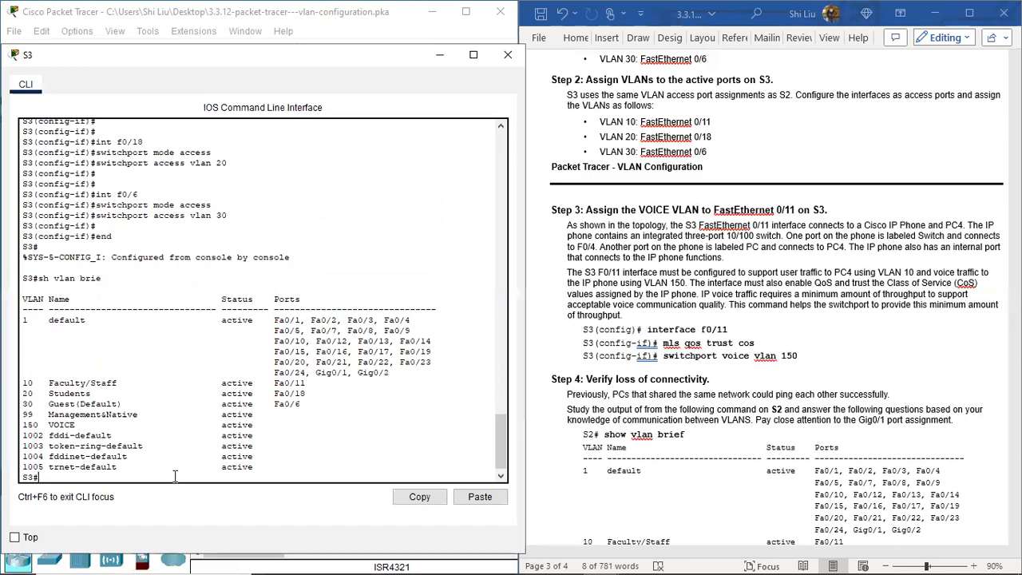
key(Return)
key(Return)
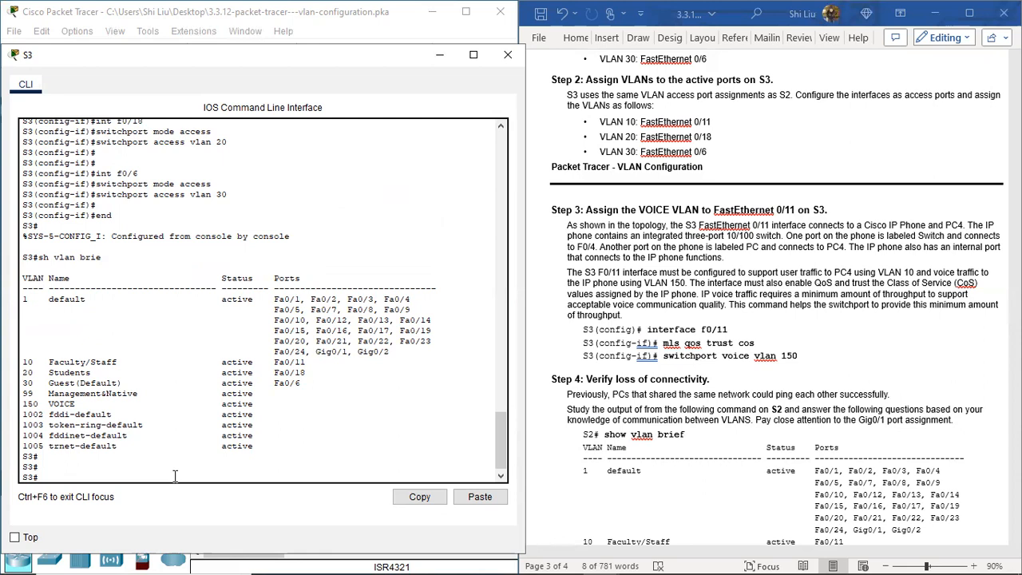
text(conf t)
key(Return)
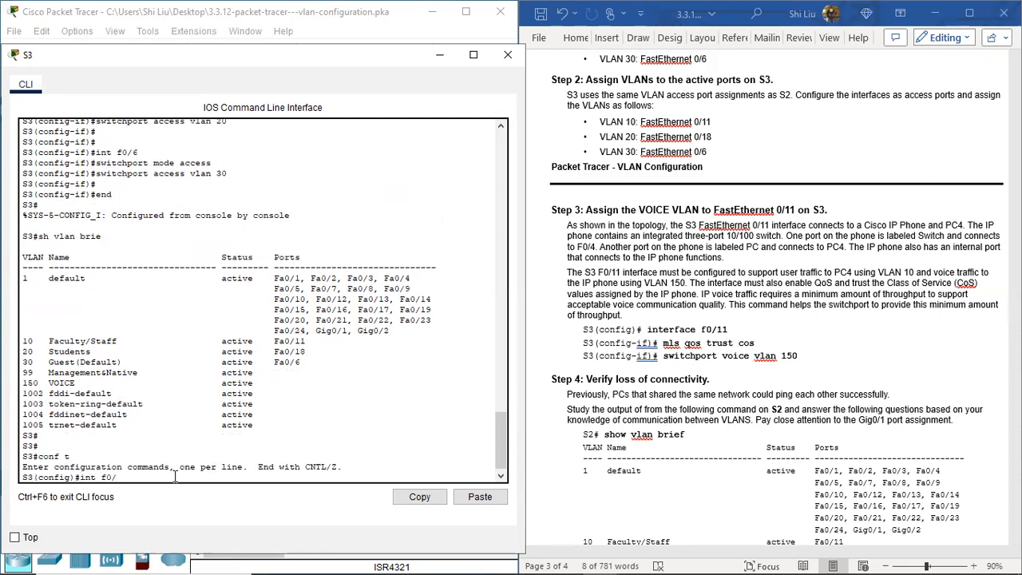
key(Return)
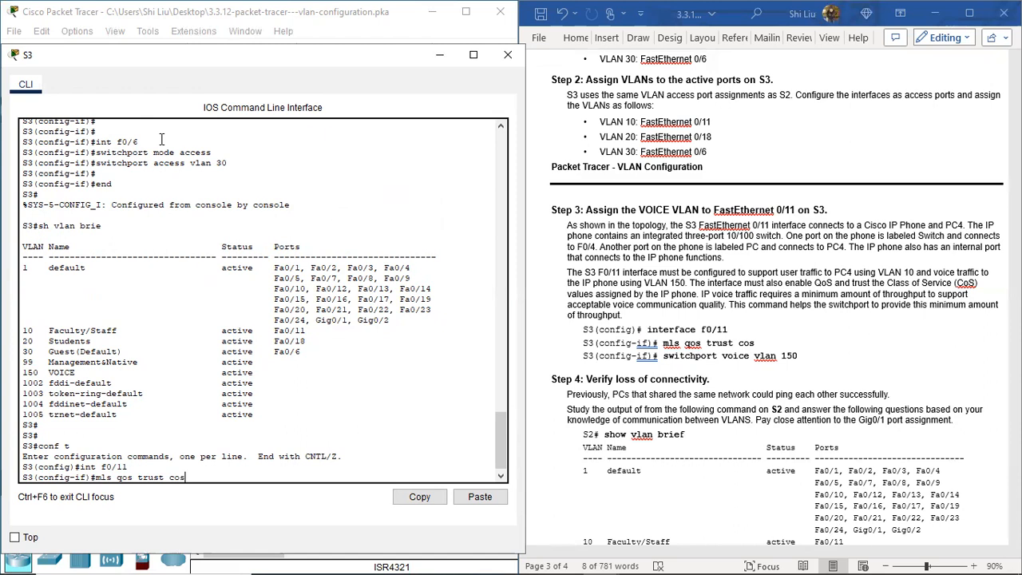
key(Return)
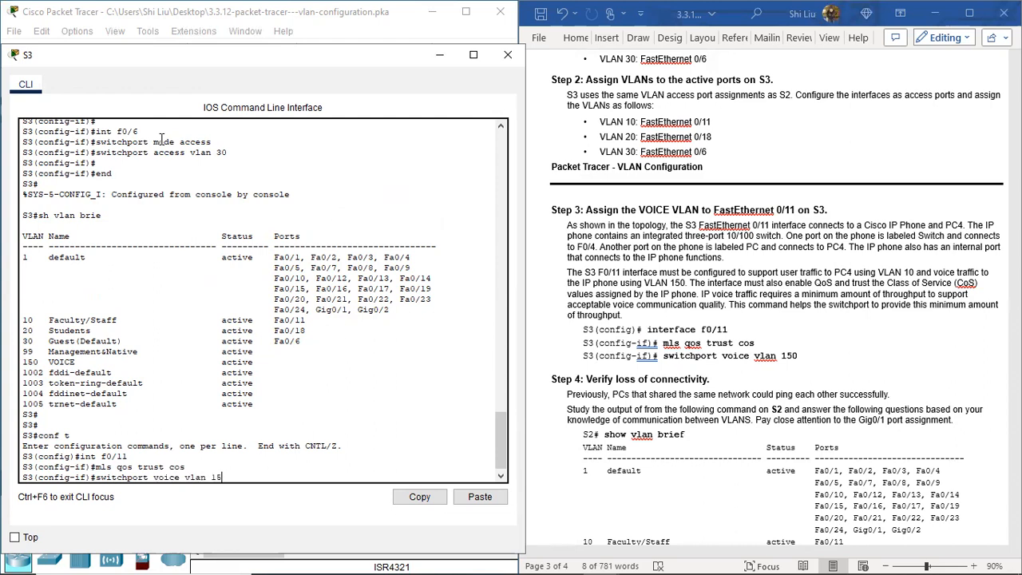
key(Return)
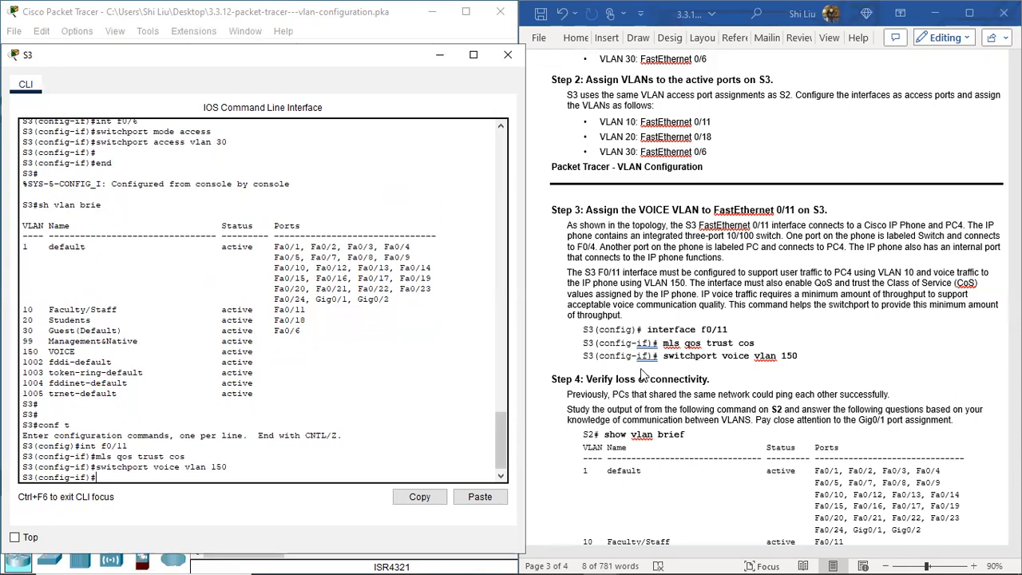
Step: Review the Step 4 loss-of-connectivity instructions and close S3's CLI
scroll(683, 351, down, 2)
scroll(683, 351, down, 1)
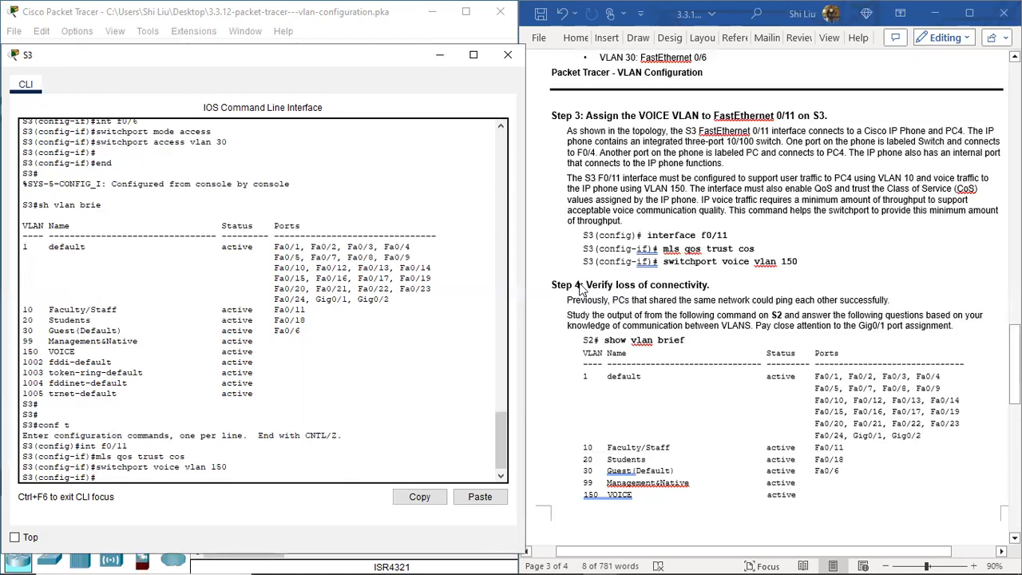
click(508, 55)
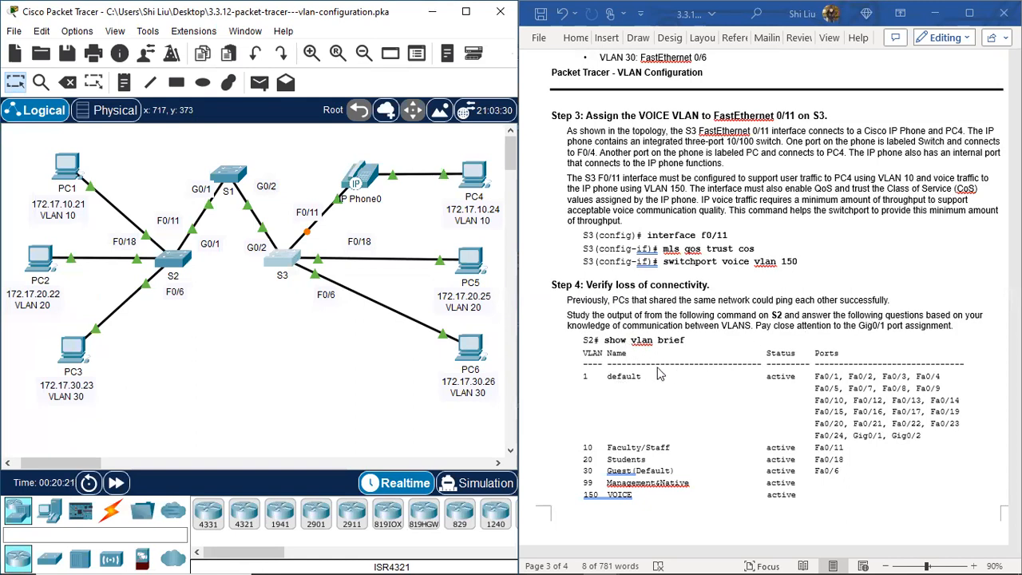
Step: Open S2's CLI beside the topology and examine the brief VLAN listing made before its ports were assigned
click(183, 265)
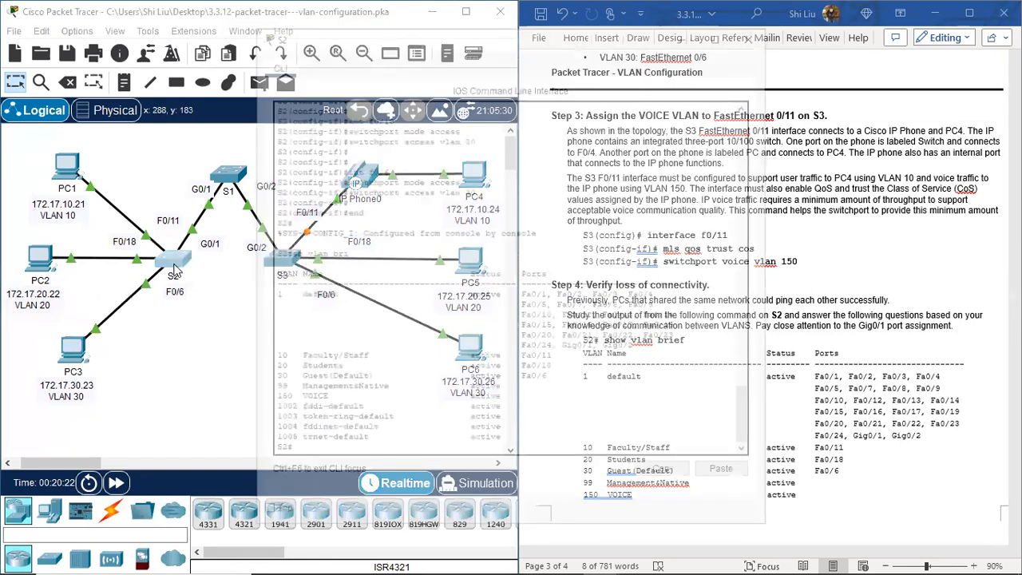
scroll(542, 252, up, 10)
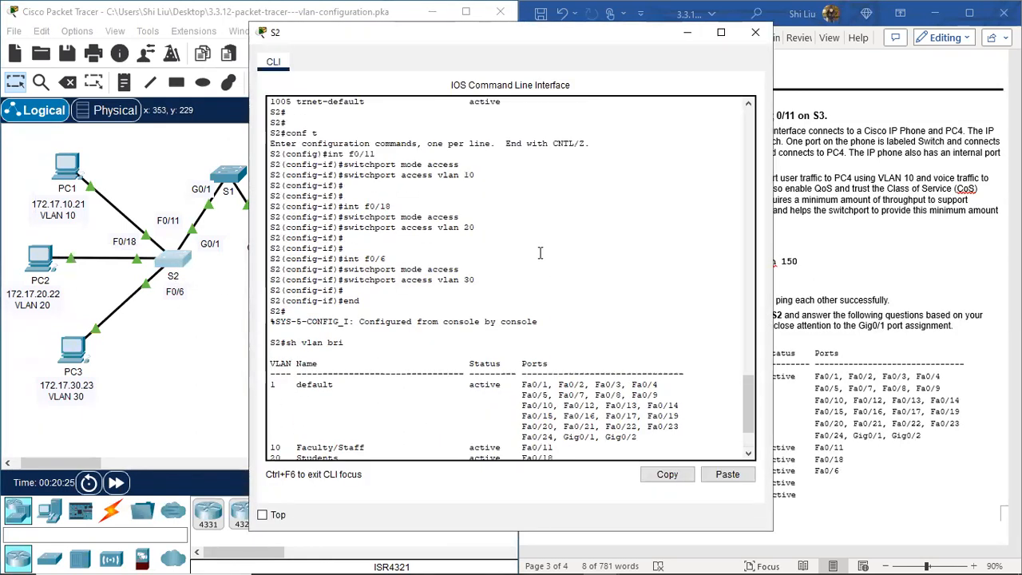
scroll(541, 252, up, 15)
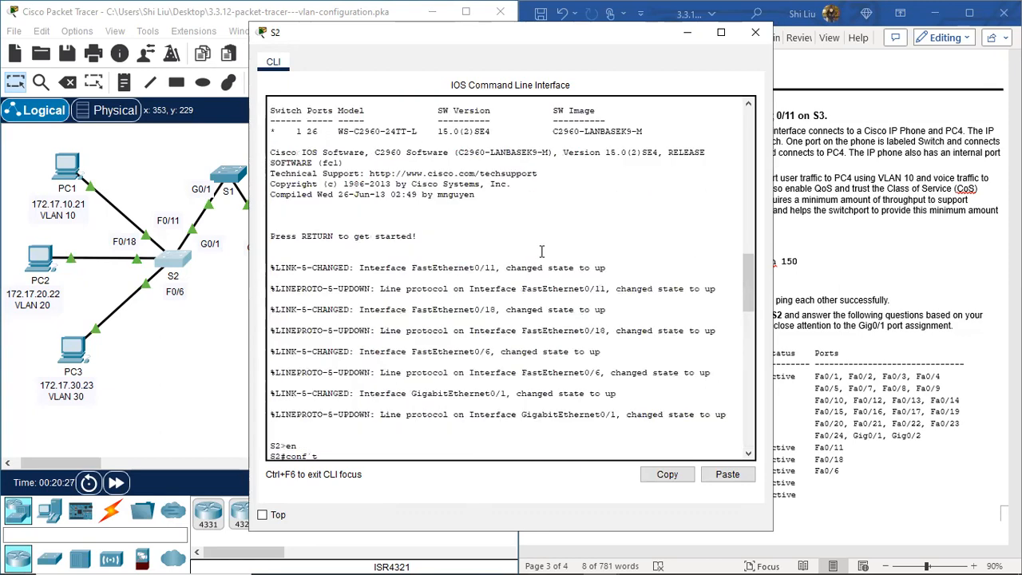
scroll(542, 245, down, 20)
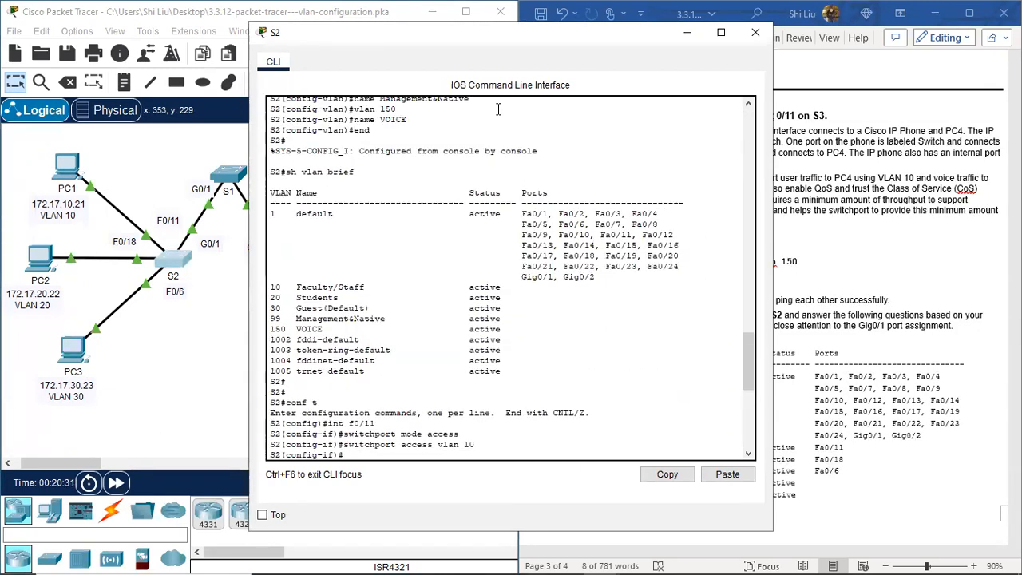
drag(543, 36, 657, 38)
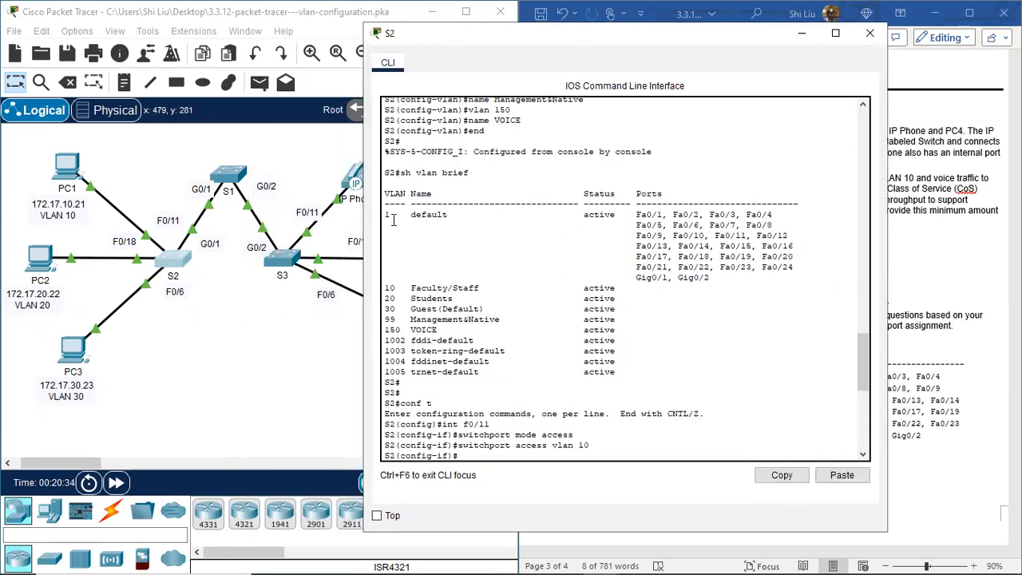
Step: Examine the earlier brief VLAN listings in S1's and S3's CLIs, closing each CLI after checking it
click(232, 175)
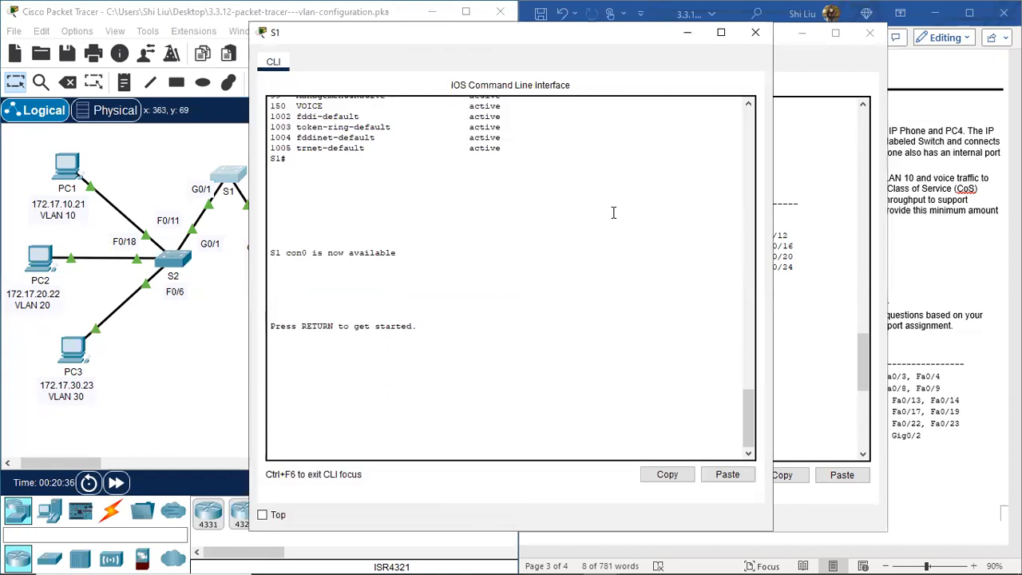
scroll(613, 212, up, 10)
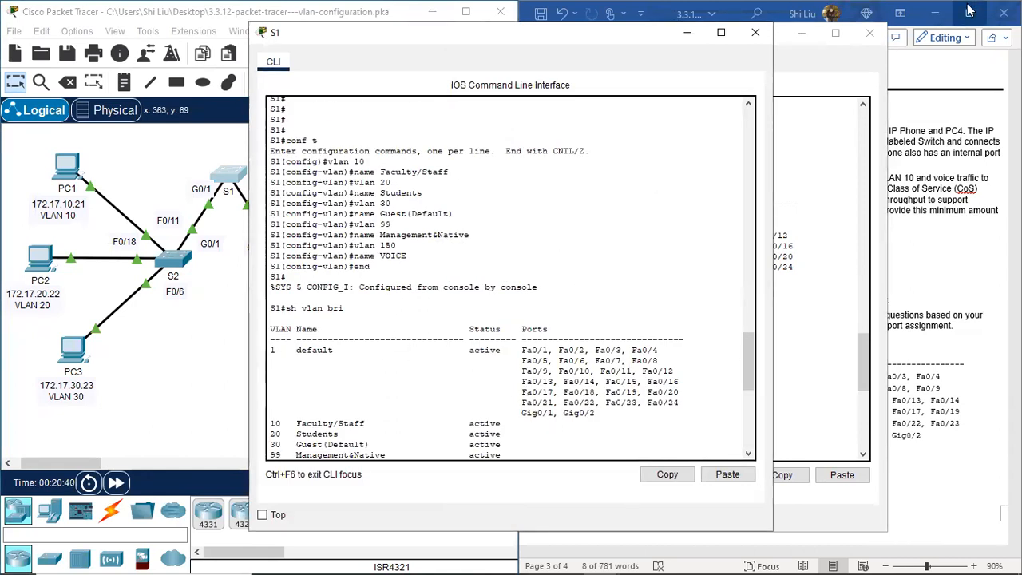
click(756, 32)
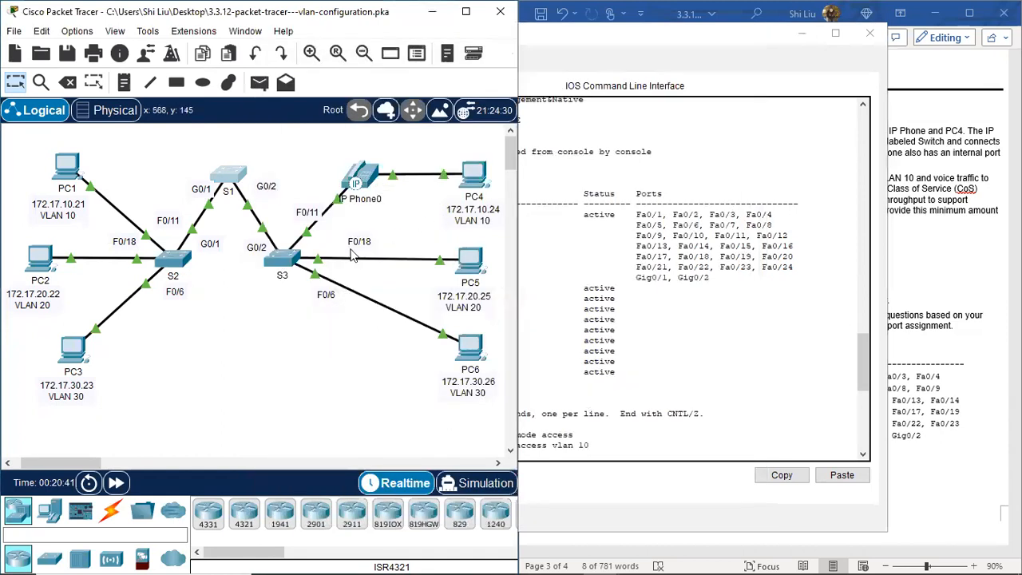
click(285, 262)
scroll(516, 249, up, 15)
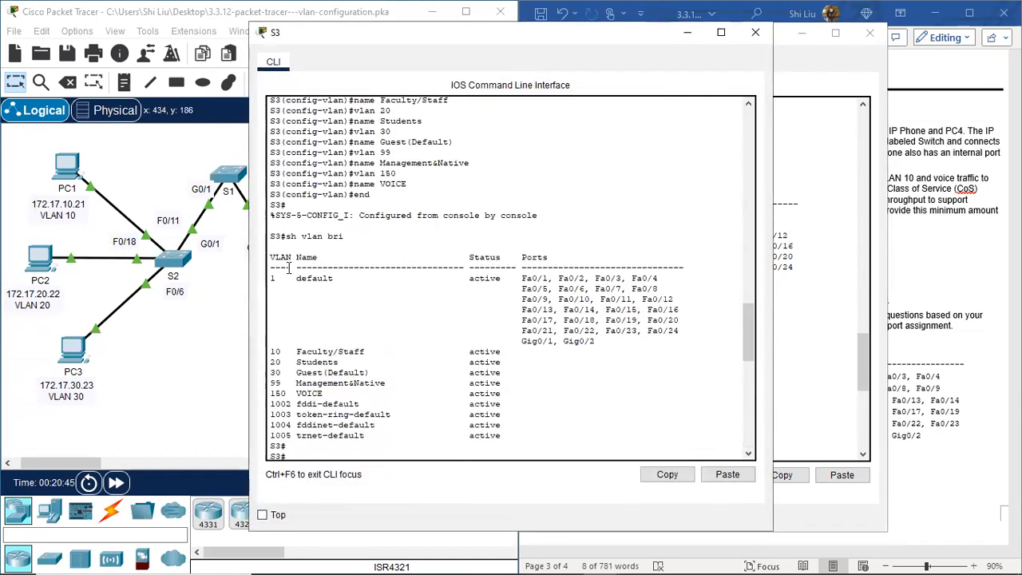
click(755, 32)
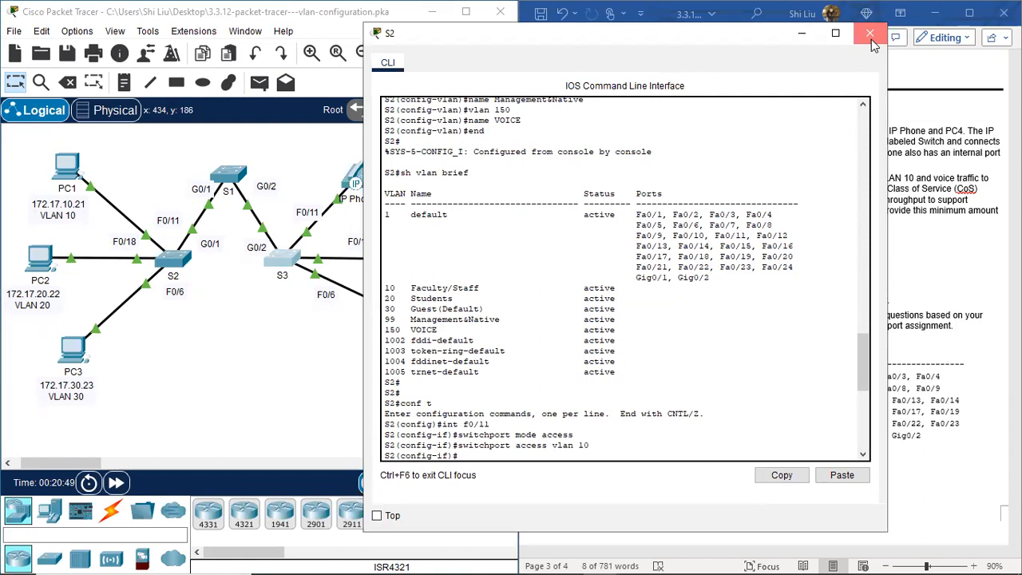
Step: Examine the Gig0/1 port's VLAN membership in S2's earlier and latest brief VLAN listings
click(487, 174)
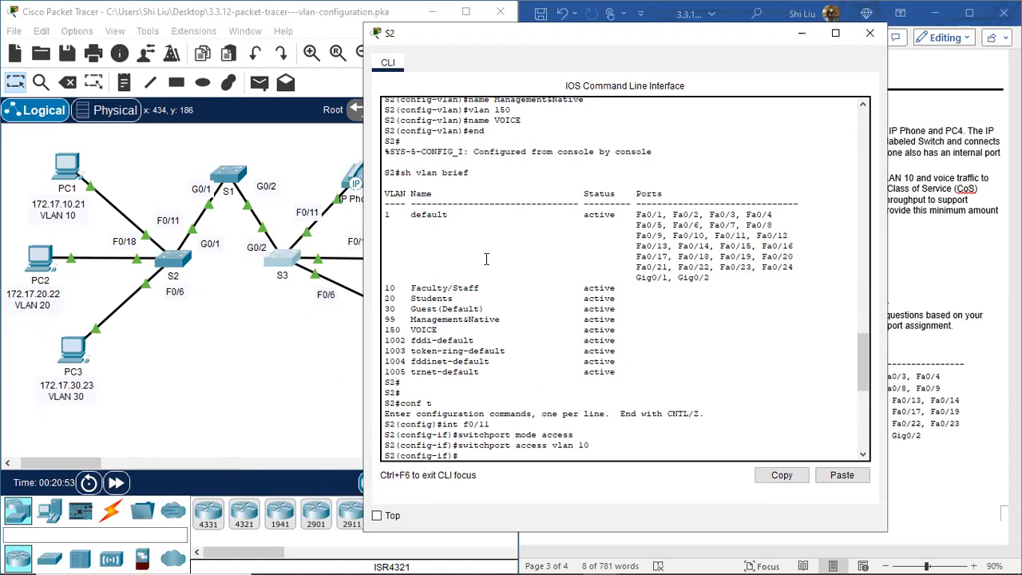
drag(671, 277, 635, 277)
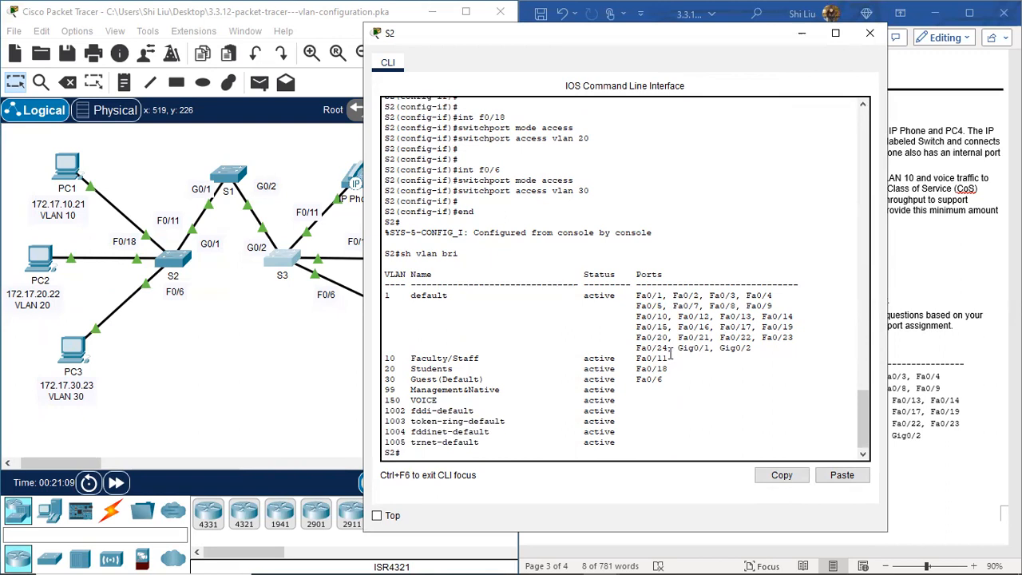
Step: Examine the Fa0/11 port's VLAN membership in S2's latest brief VLAN listing and close S2's CLI
drag(669, 358, 638, 361)
drag(397, 358, 387, 356)
click(869, 33)
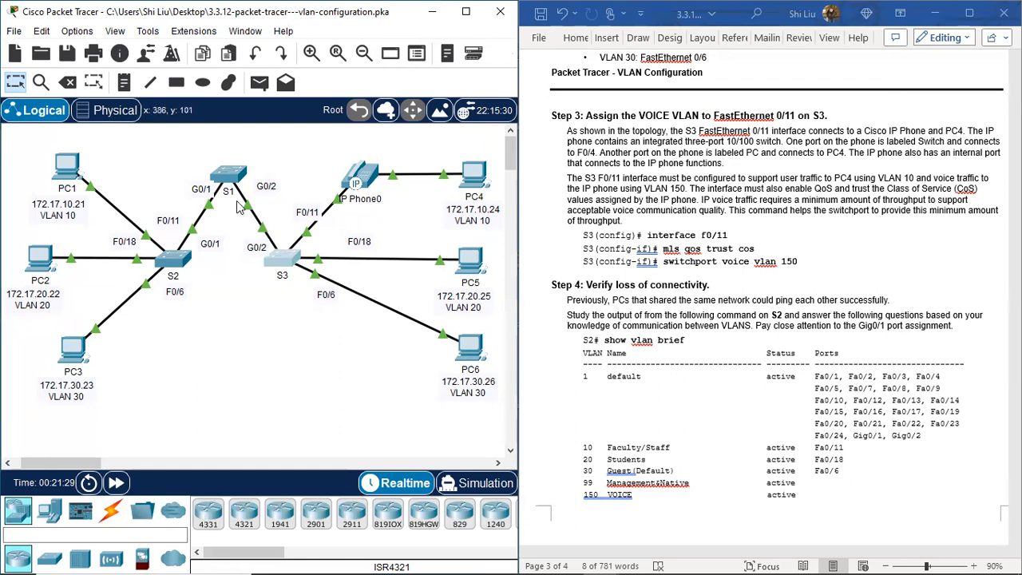
Step: Read the lab's ping instruction, ping PC4 at 172.17.10.24 from PC1's command prompt, and close the PC1 window
scroll(718, 342, down, 5)
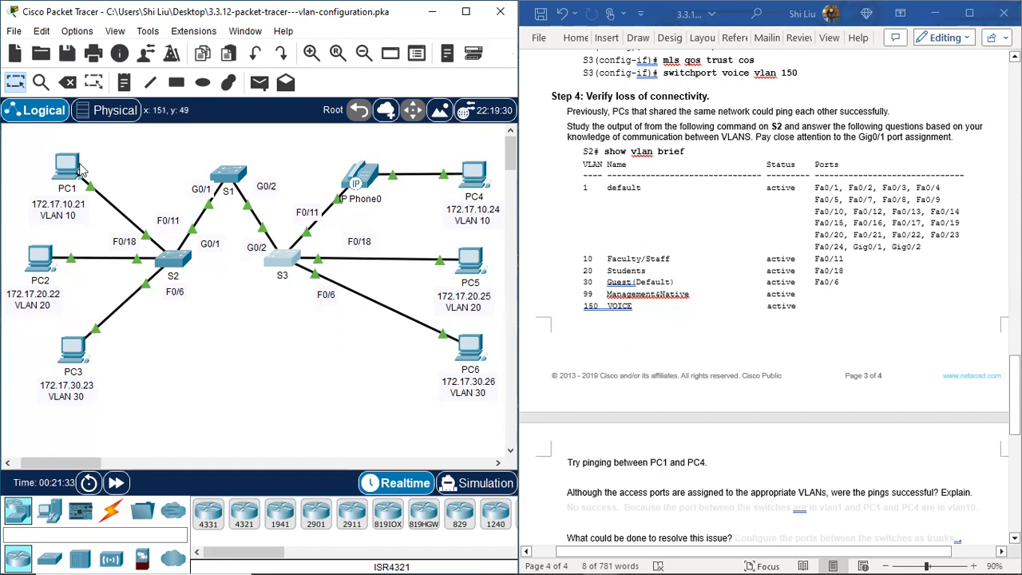
scroll(638, 316, down, 1)
scroll(637, 315, down, 2)
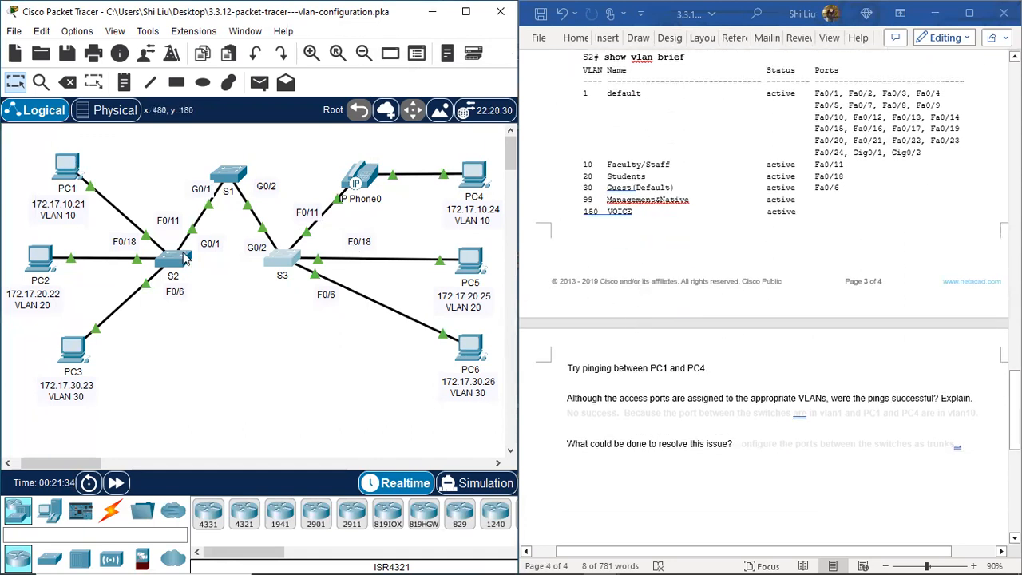
click(72, 164)
click(565, 130)
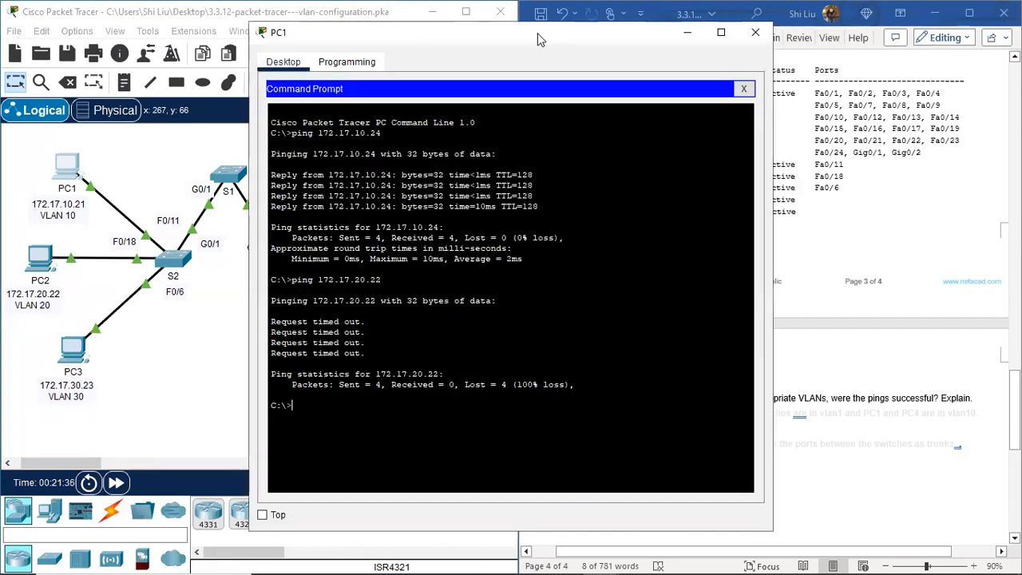
drag(556, 40, 841, 30)
key(Up)
key(Up)
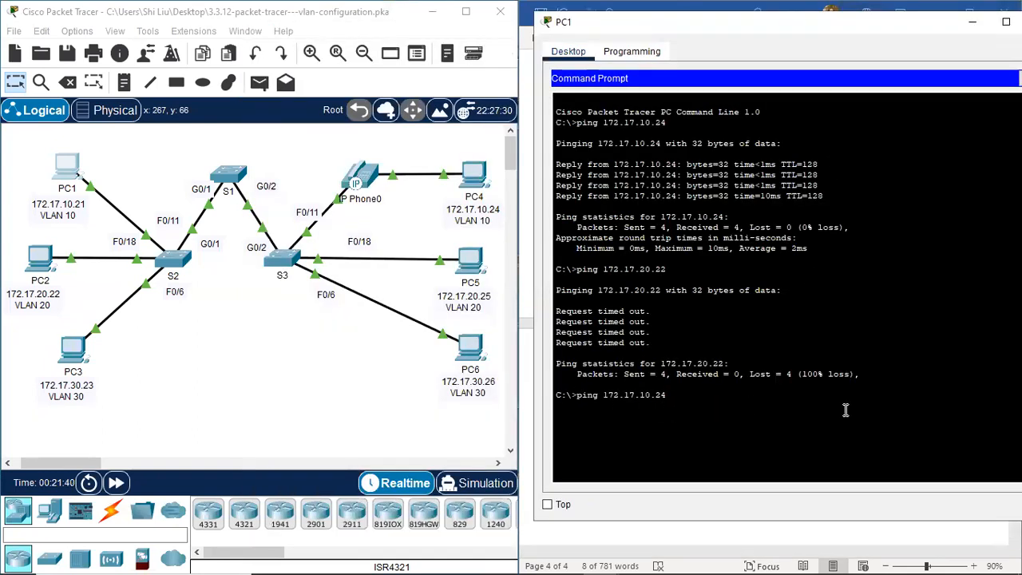
key(Return)
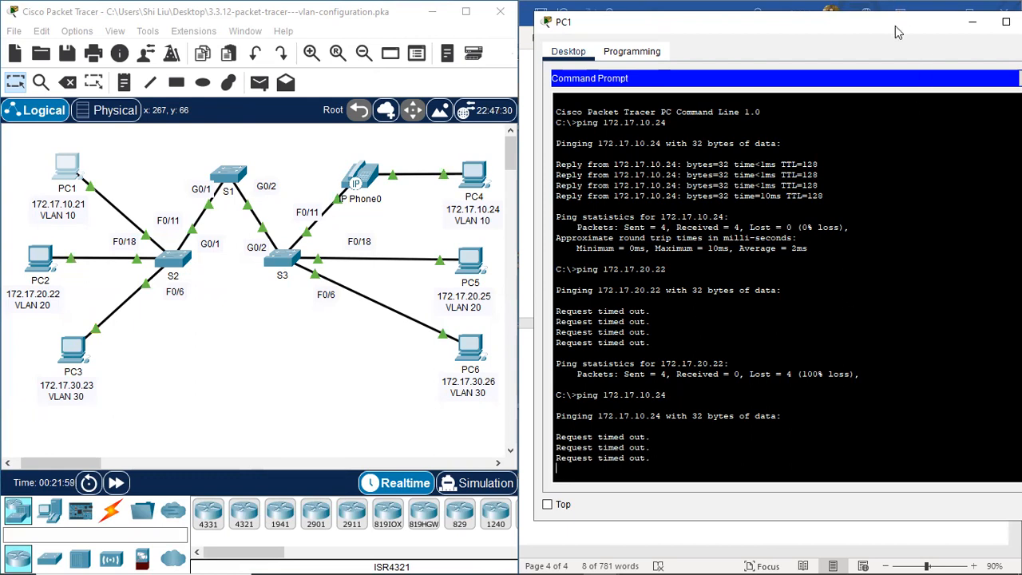
drag(856, 31, 728, 61)
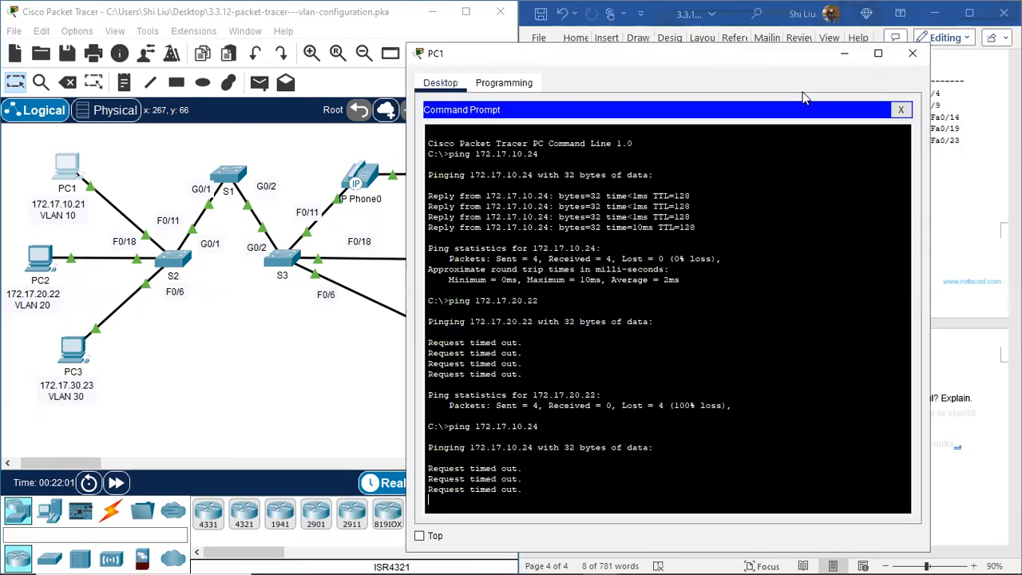
click(915, 55)
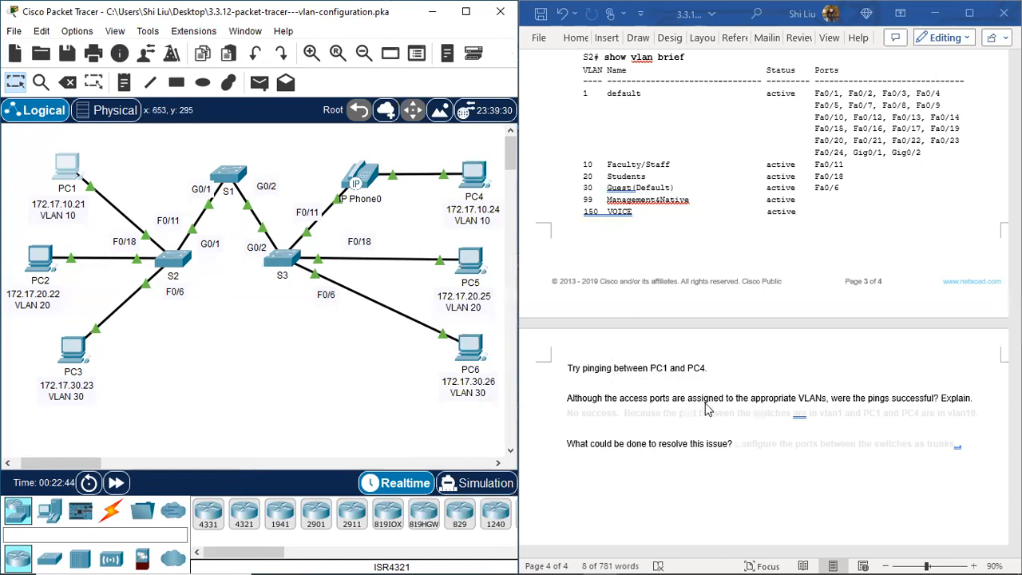
Step: Recolor the faint answer beneath the question about whether the pings were successful to blue in the lab document
scroll(700, 396, down, 1)
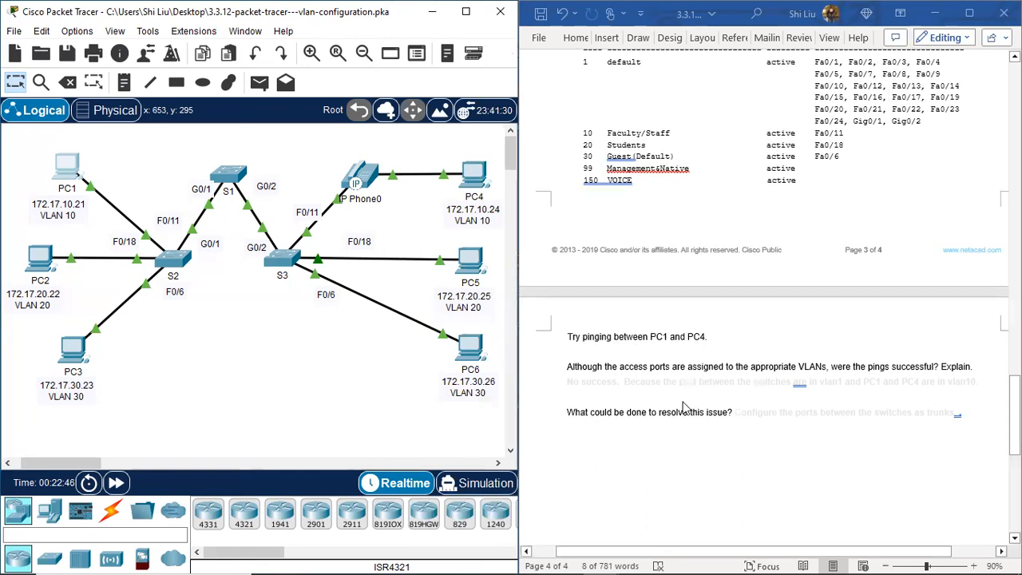
click(573, 381)
drag(569, 379, 982, 382)
click(658, 352)
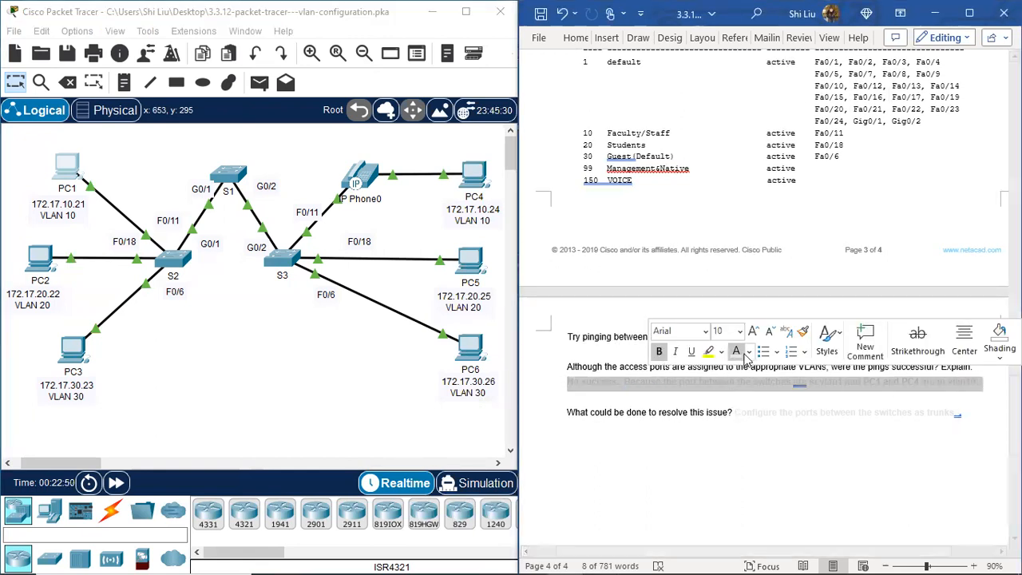
click(748, 351)
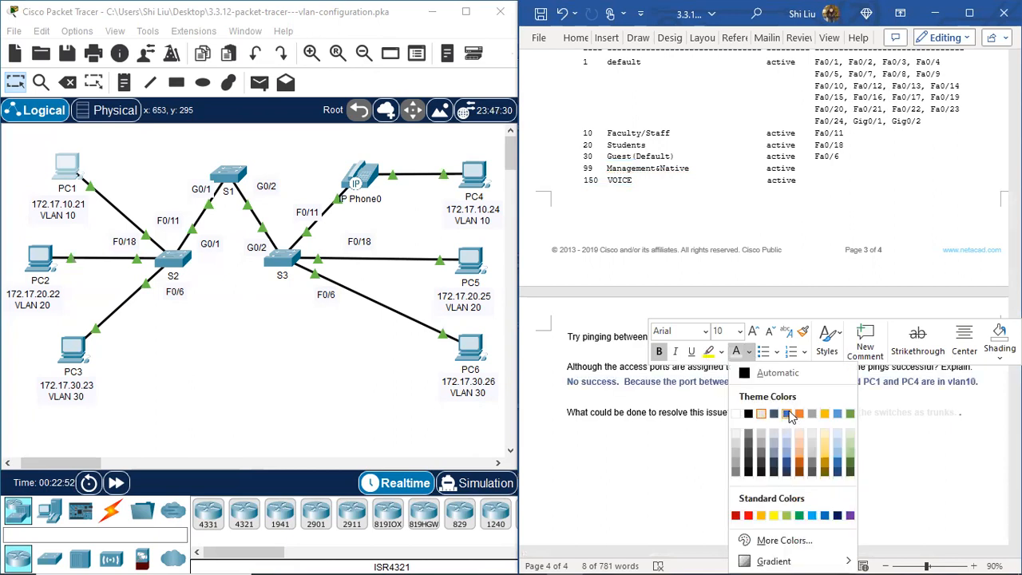
click(788, 413)
click(659, 419)
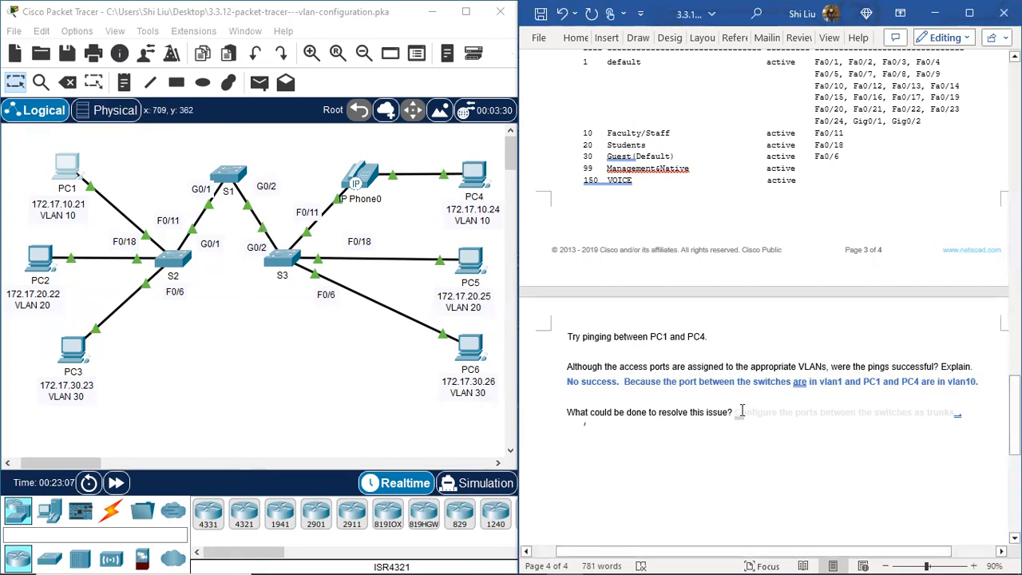
Step: Recolor the faint answer about resolving the issue to the same blue
drag(736, 412, 970, 415)
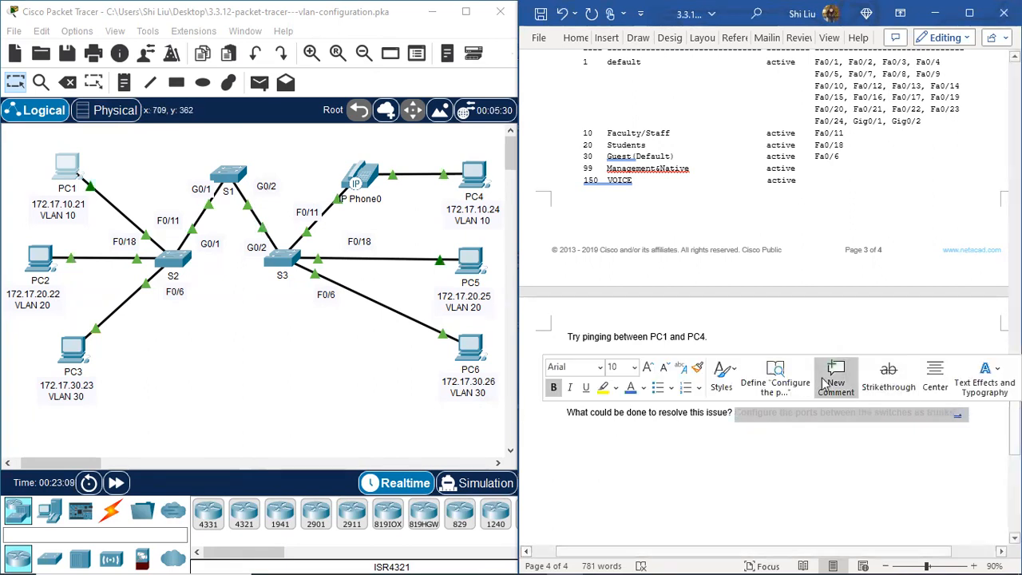
click(629, 390)
click(725, 472)
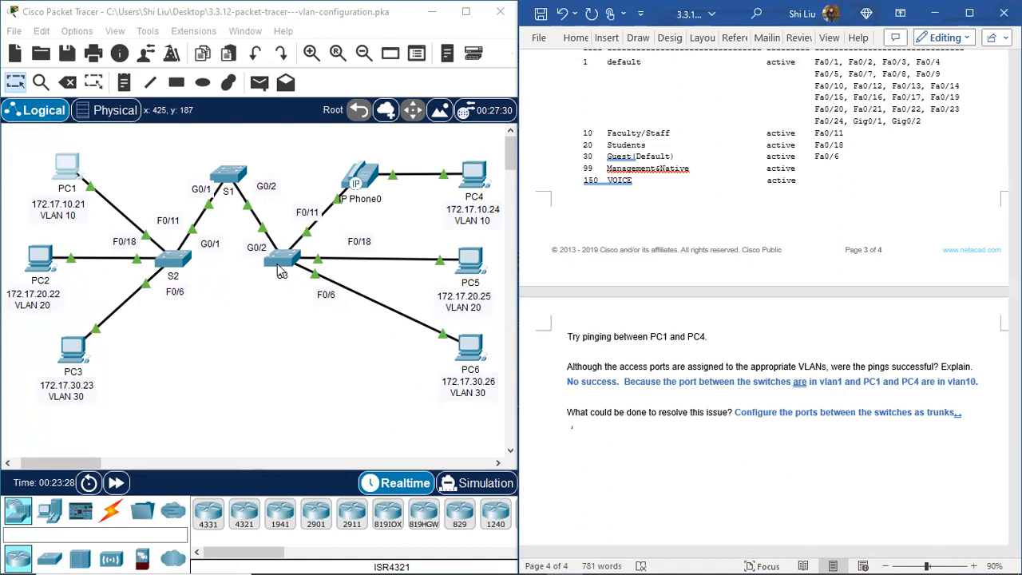
Step: In S2's CLI, enter global configuration, set interface g0/1 to switchport mode trunk, and close the CLI
click(174, 260)
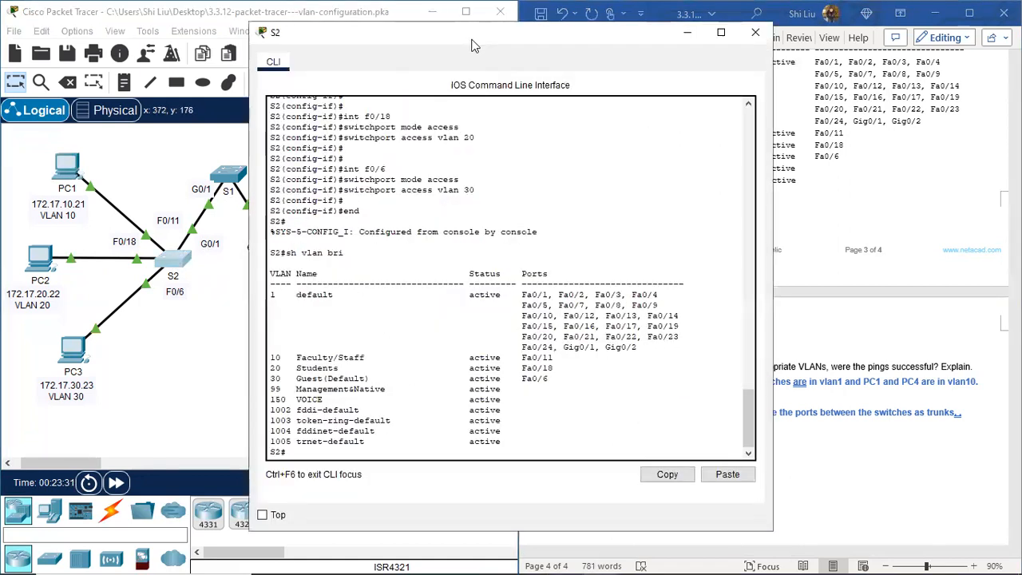
drag(469, 39, 514, 18)
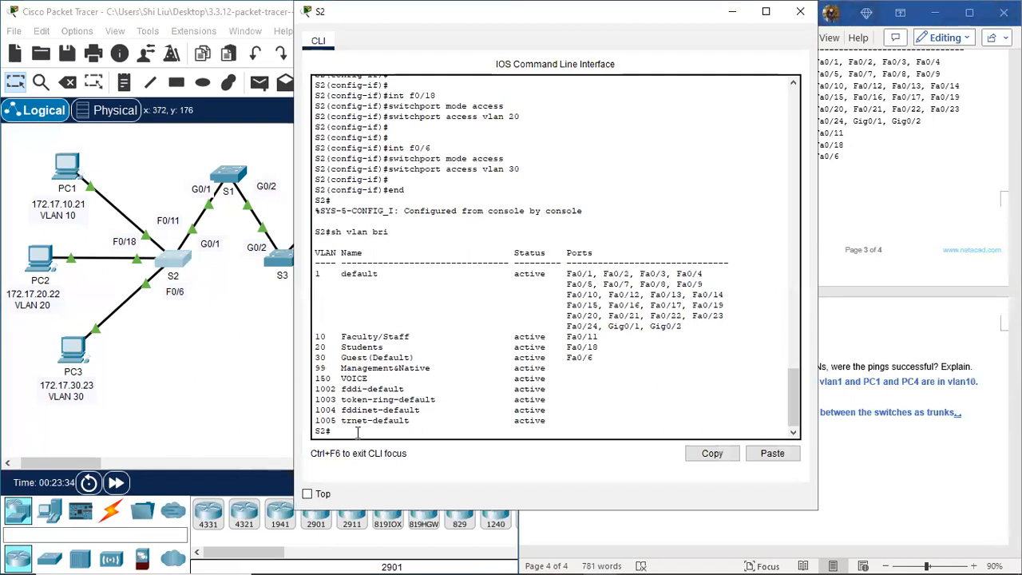
key(Return)
key(Return)
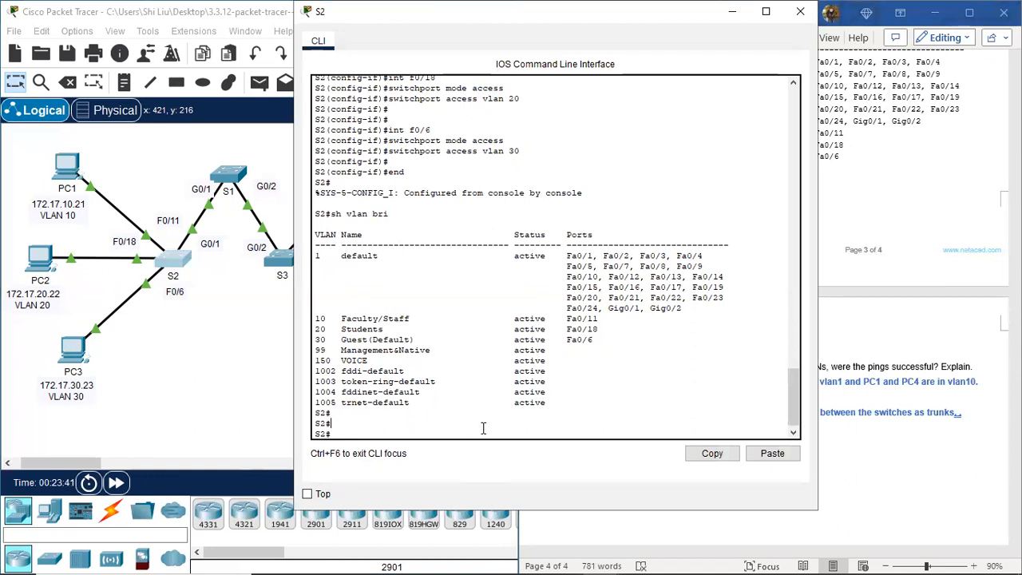
key(Return)
text(conf t)
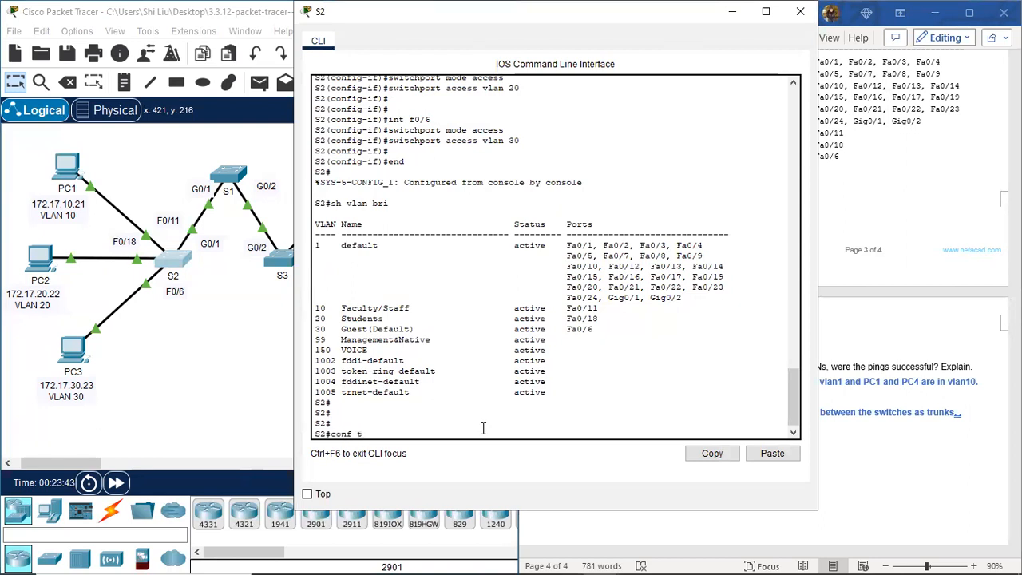
key(Return)
text(int)
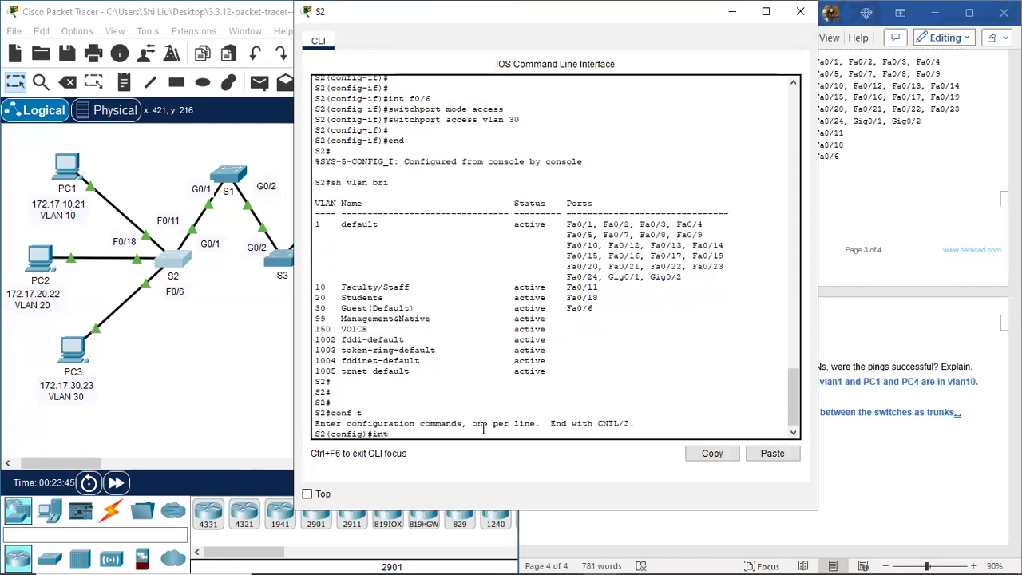
text( g0/1)
key(Return)
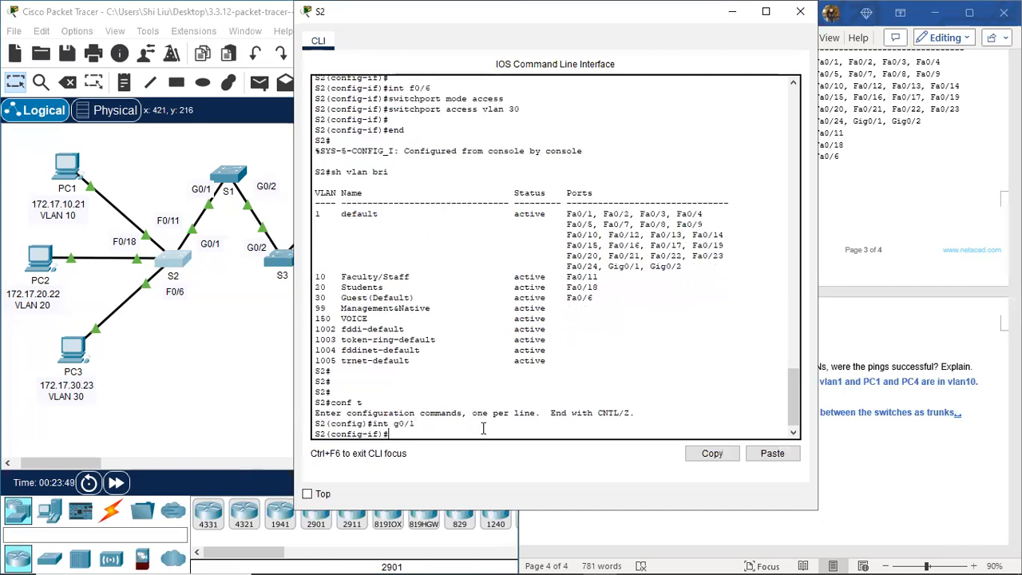
text(switcho)
key(BackSpace)
text(port )
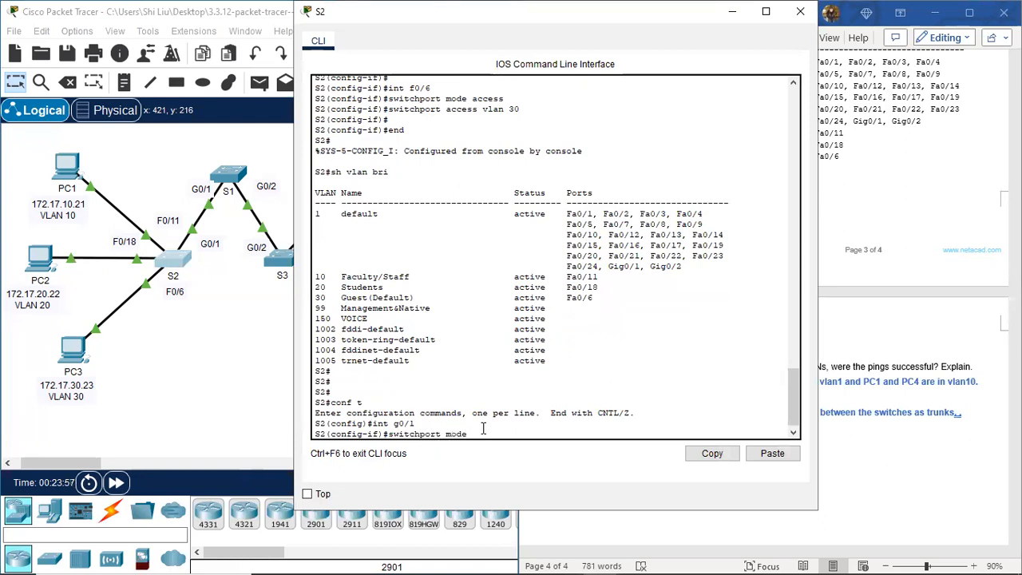
text(mode trunk)
key(Return)
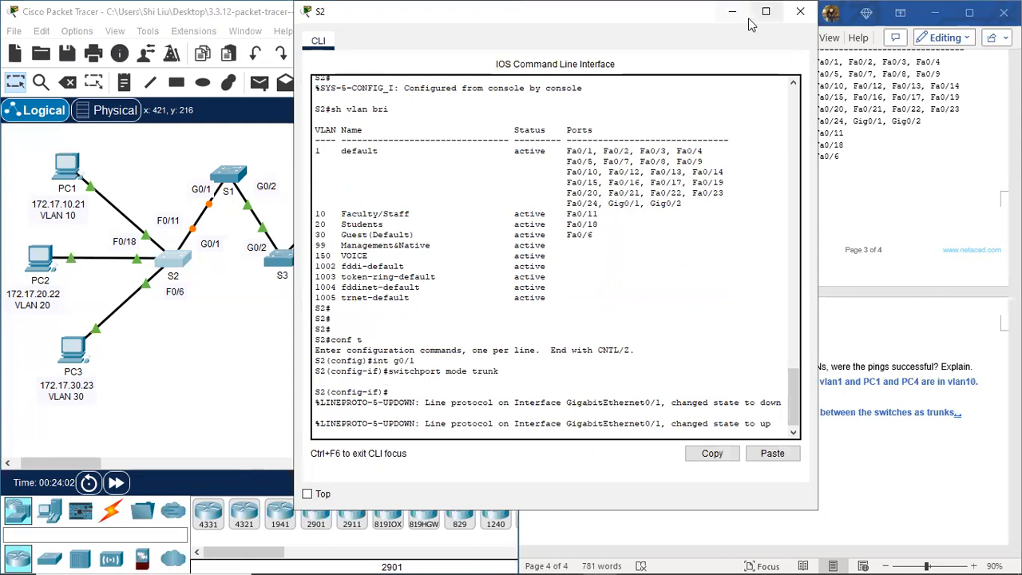
click(801, 22)
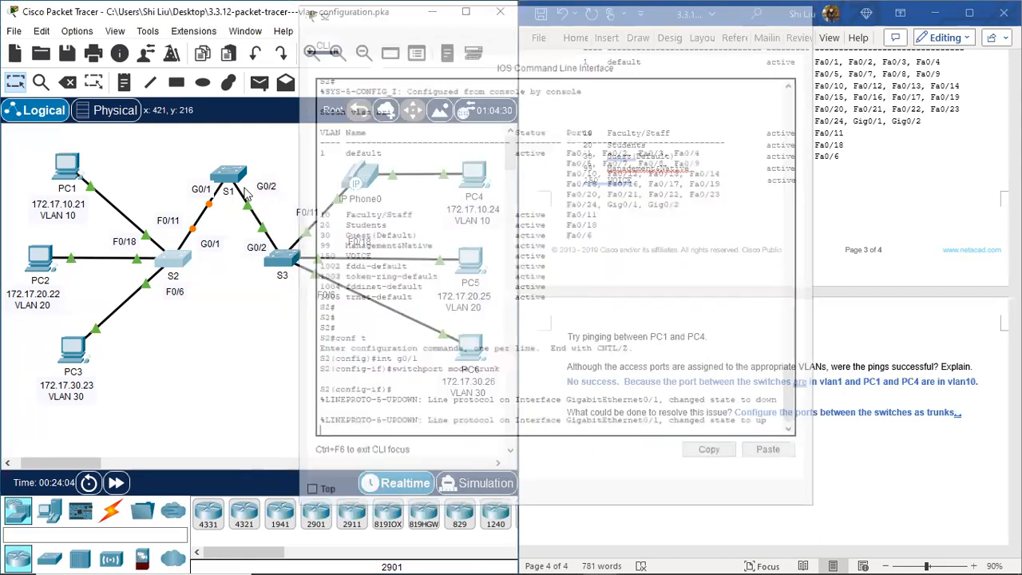
Step: In S1's CLI, enter privileged and global configuration modes and set interface g0/1 to switchport mode trunk
click(233, 176)
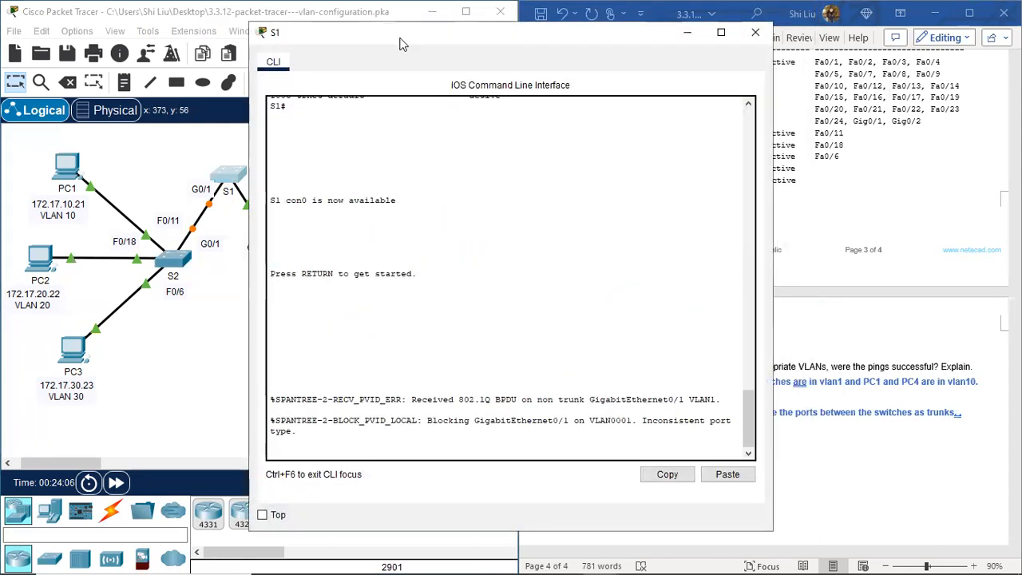
drag(402, 44, 540, 36)
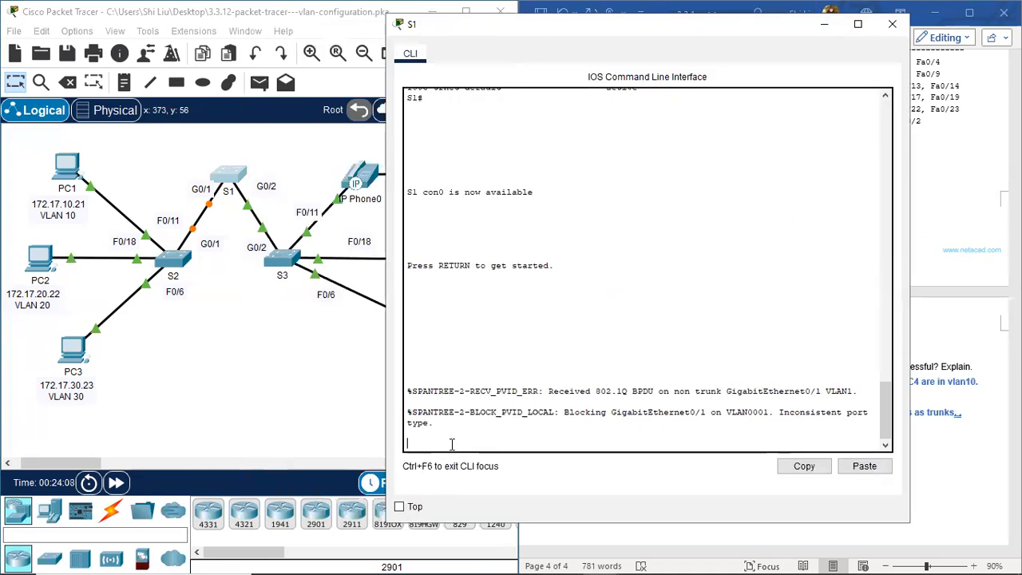
key(Return)
text(en)
key(Return)
text(conf t)
key(Return)
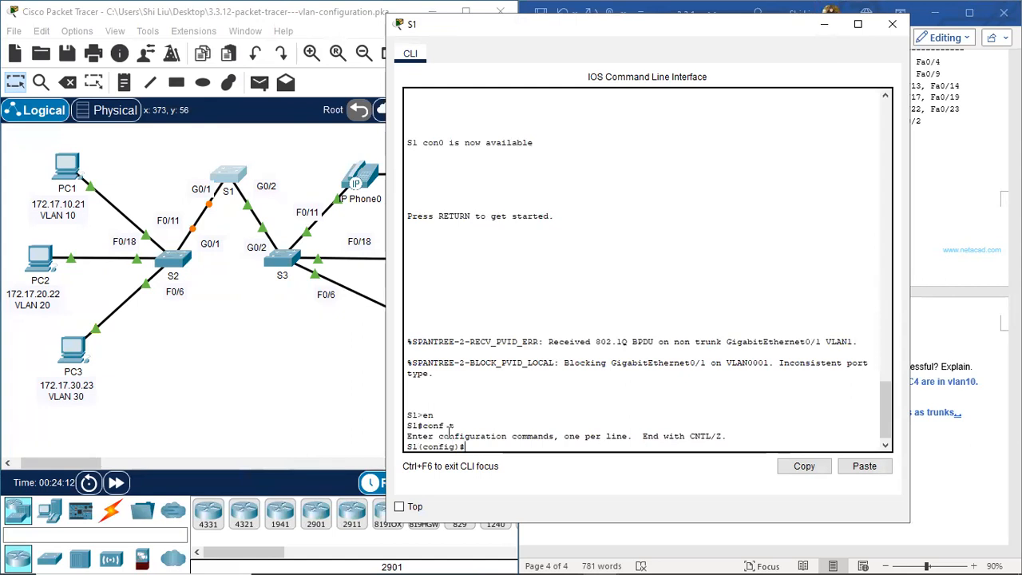
text(int g0/1)
key(Return)
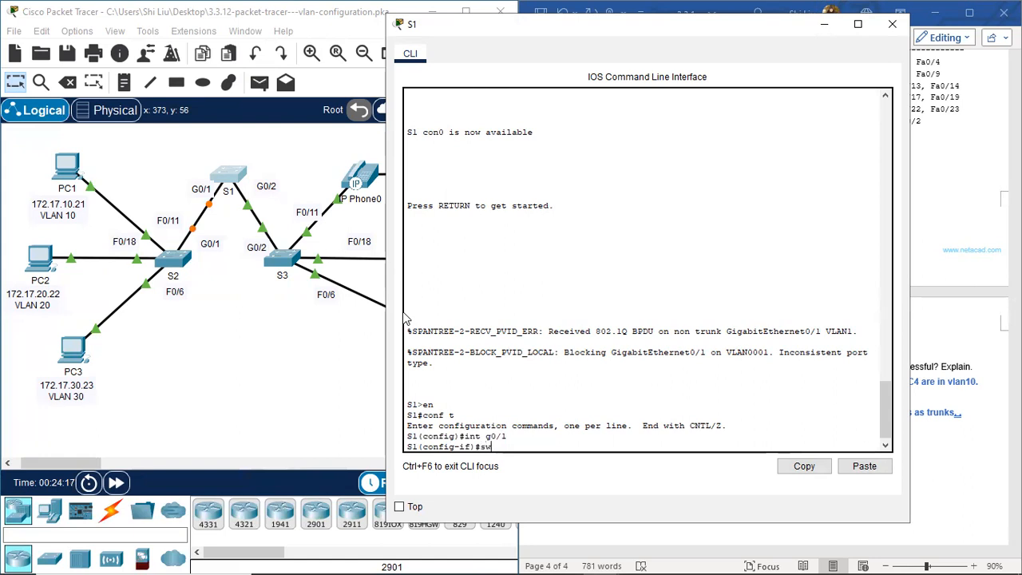
text(switchport mode tr)
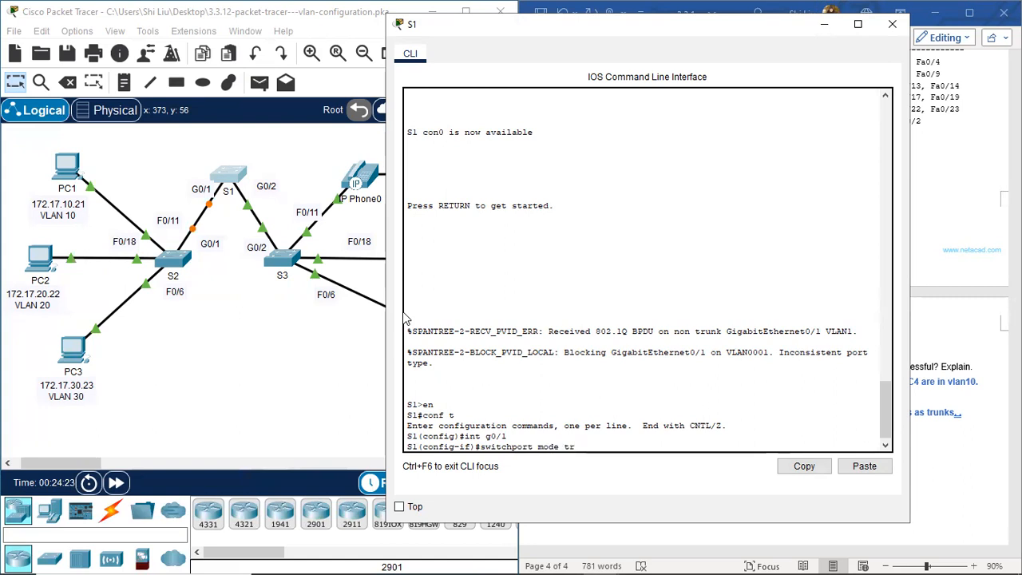
text(unk)
key(Return)
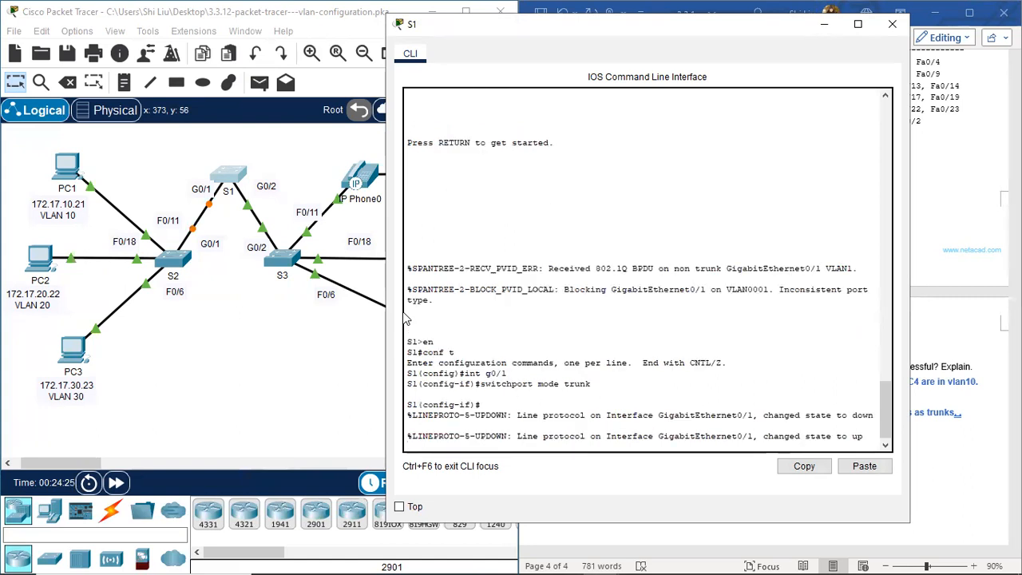
Step: Set S1's interface g0/2 to switchport mode trunk
key(Return)
text(int g0/2)
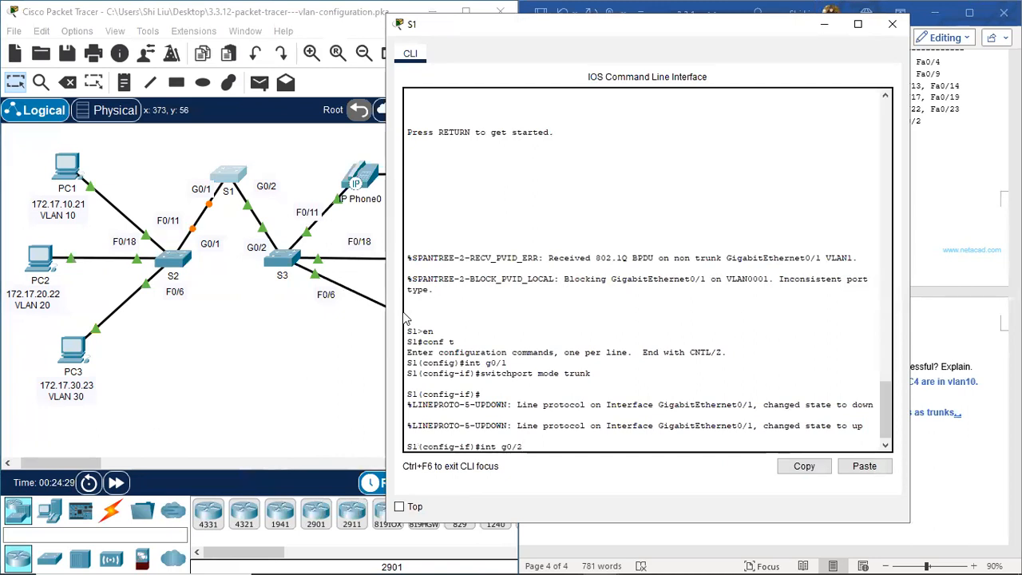
key(Return)
text(switchport mode trunk)
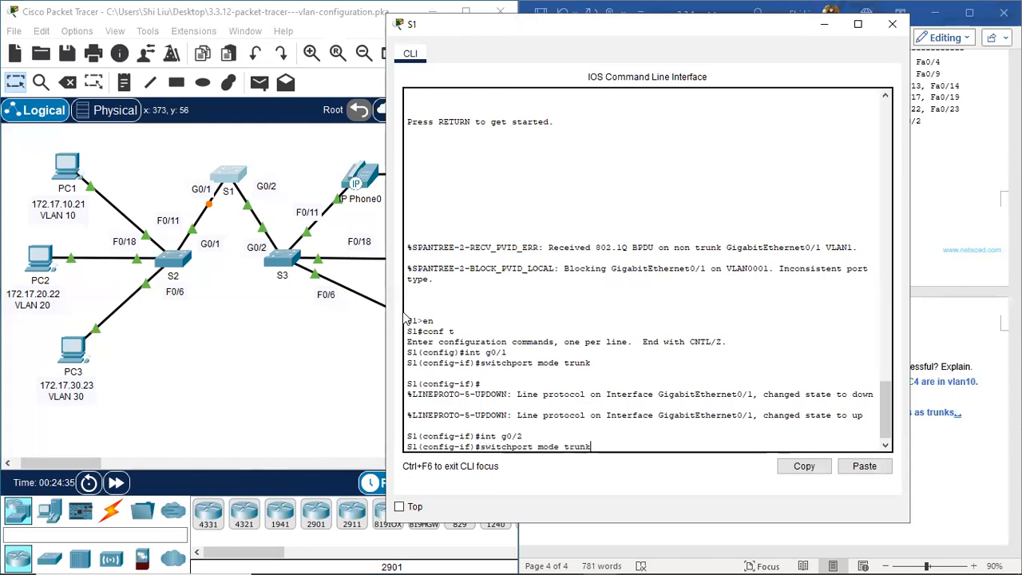
key(Return)
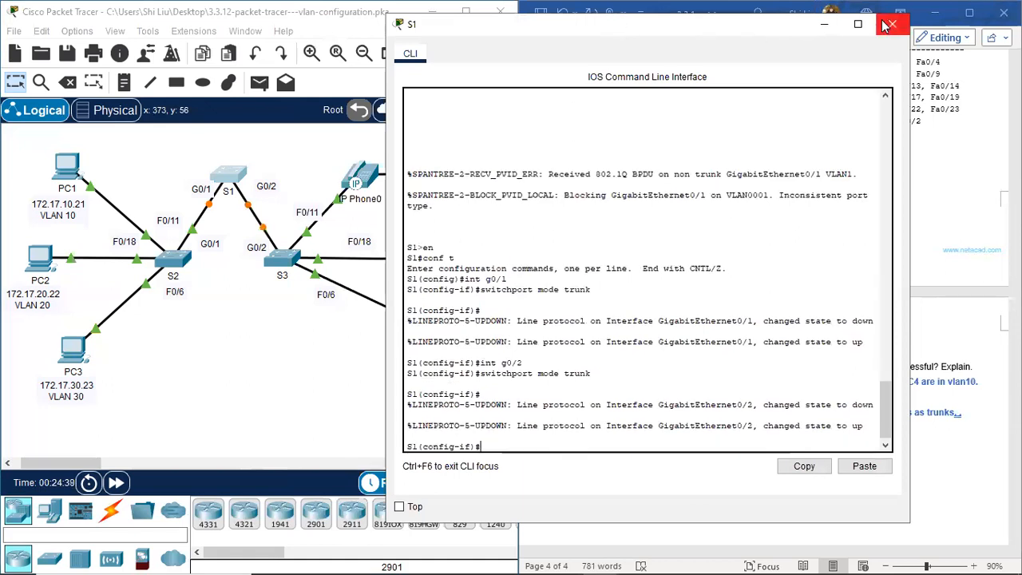
Step: In S3's CLI, set interface g0/2 to switchport mode trunk and close the CLI
click(283, 257)
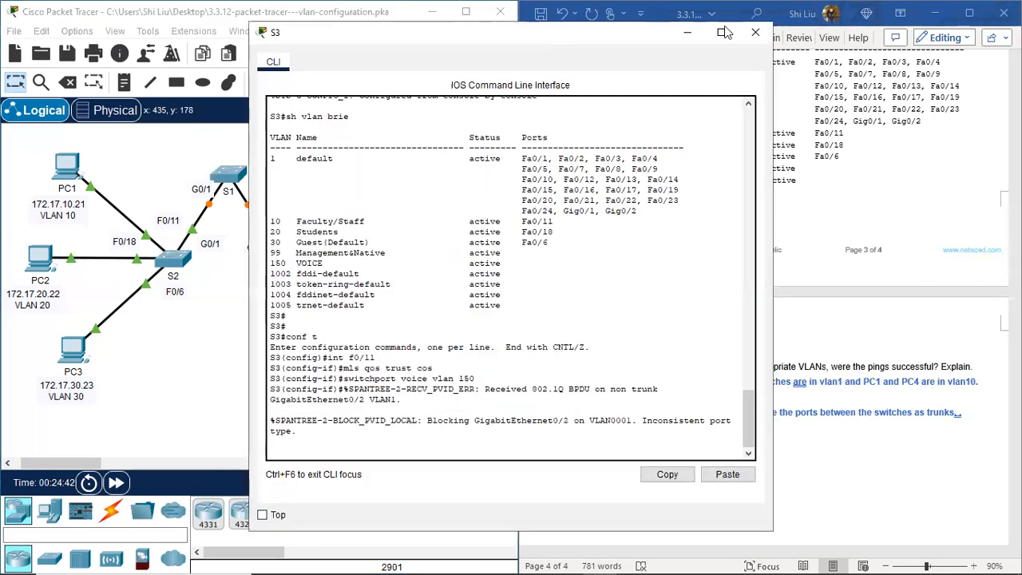
key(Return)
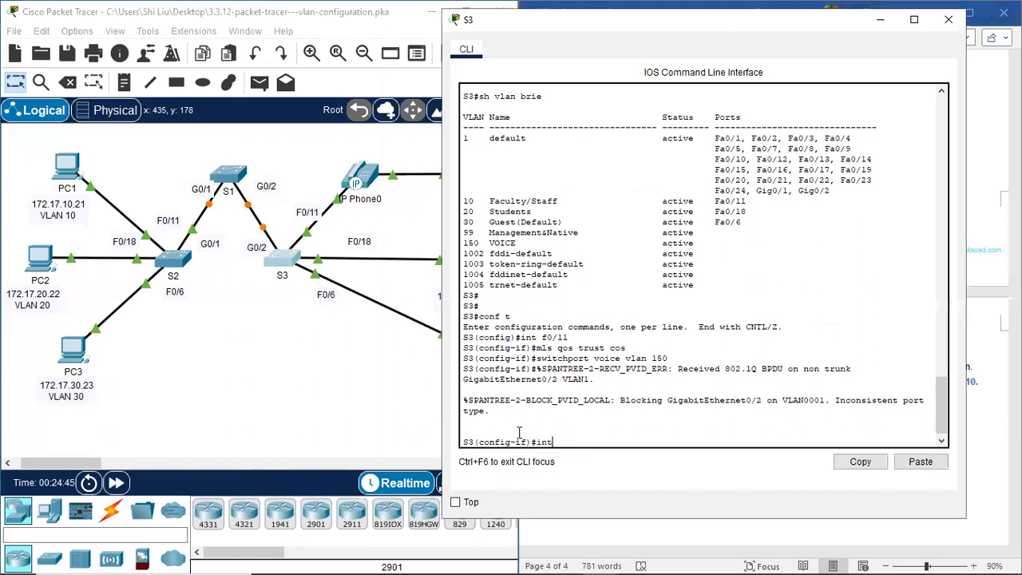
text(int g0/2)
key(Return)
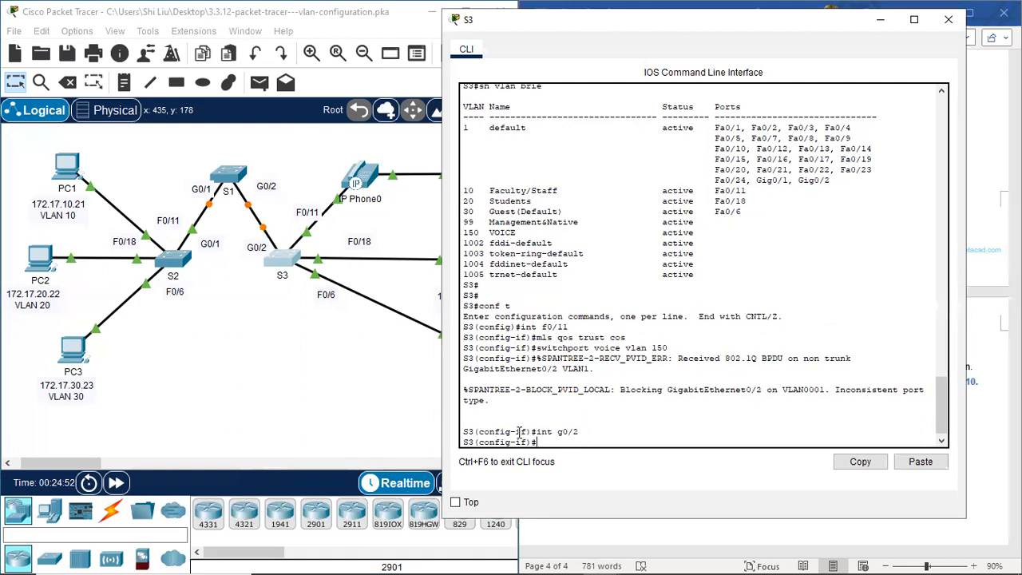
text(switchport mode trunk)
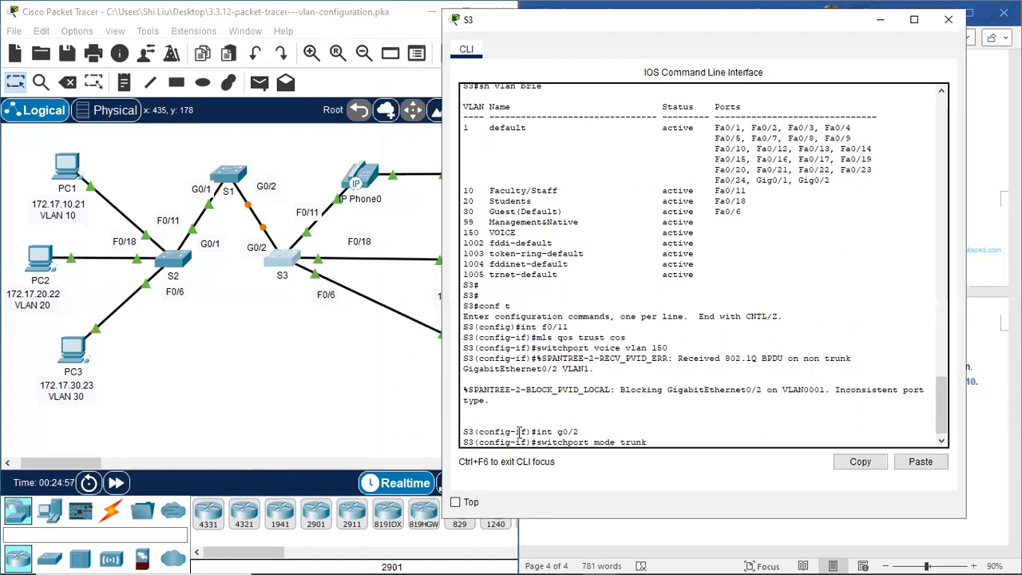
key(Return)
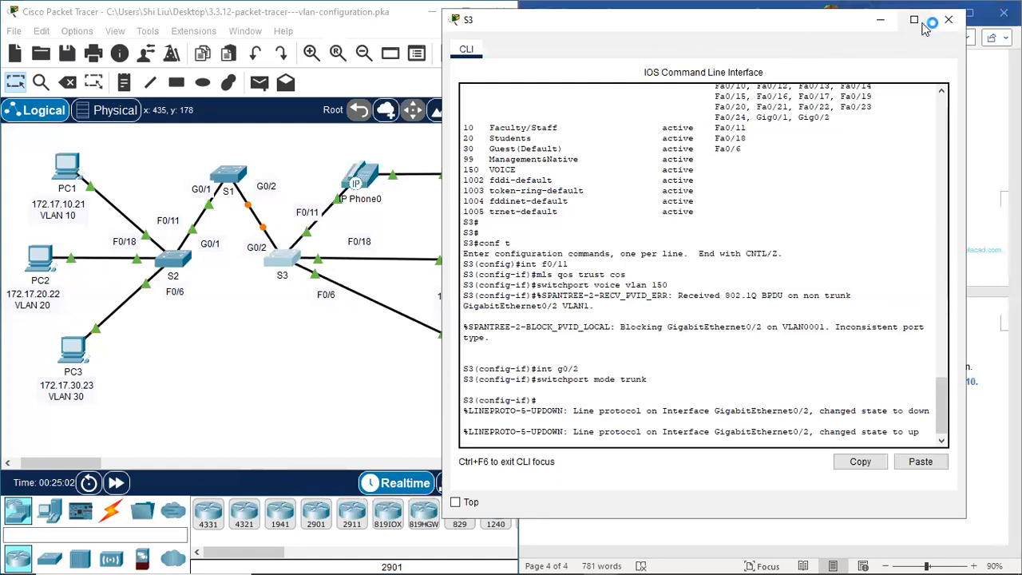
click(949, 19)
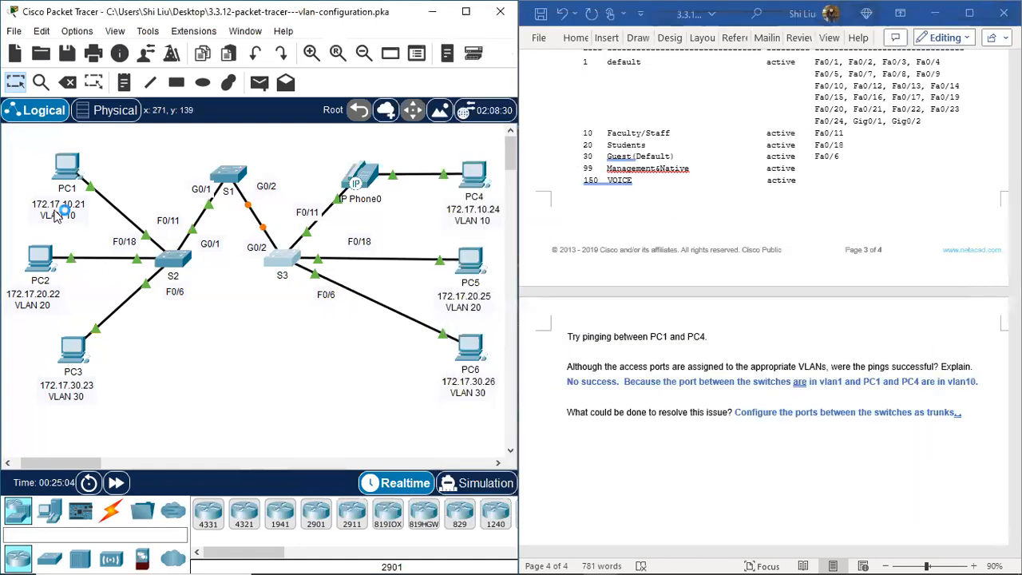
Step: From PC1's Command Prompt, ping PC4 at 172.17.10.24 to test connectivity over the trunk links
click(67, 169)
click(589, 118)
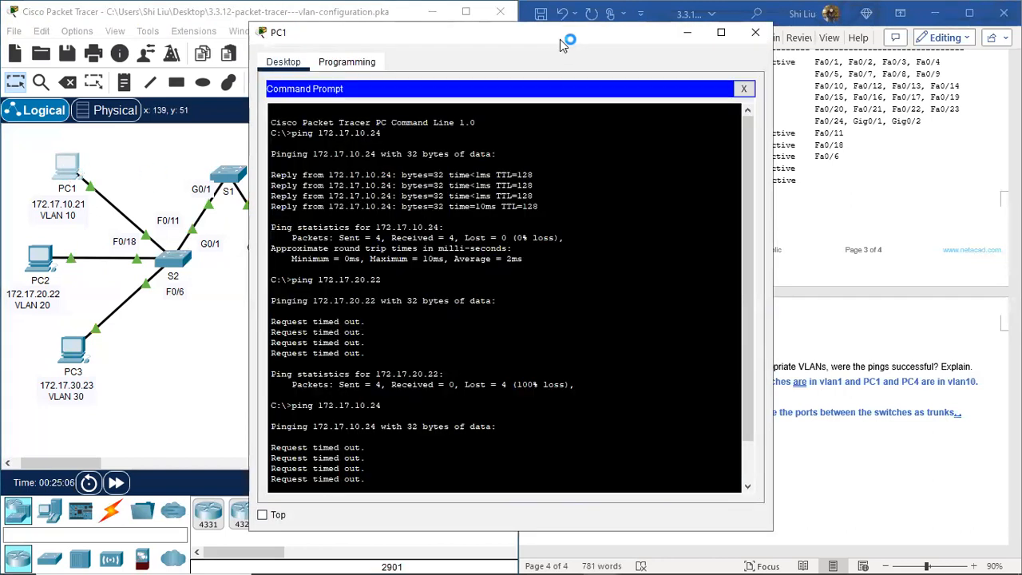
drag(562, 41, 802, 19)
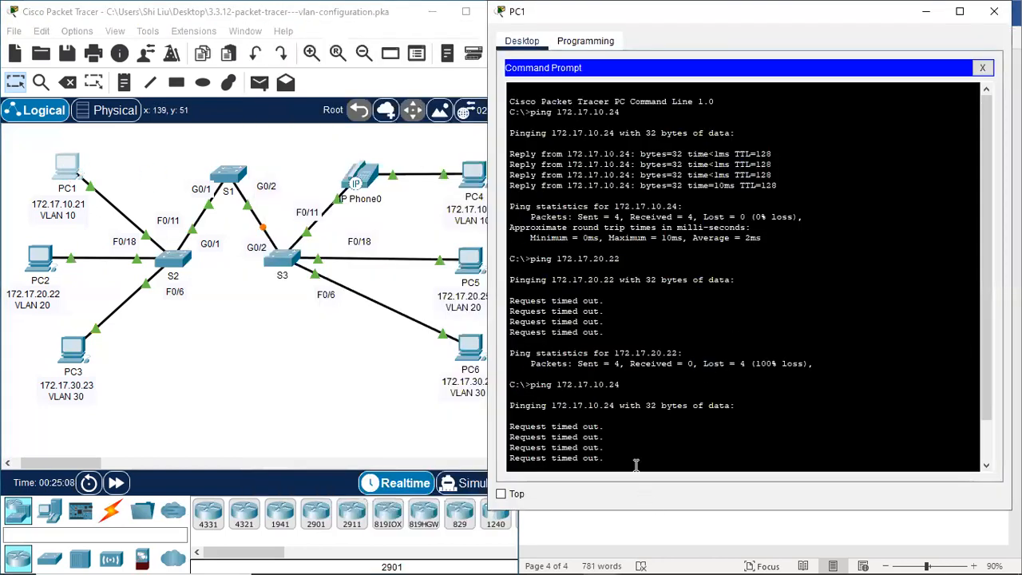
key(Return)
key(Up)
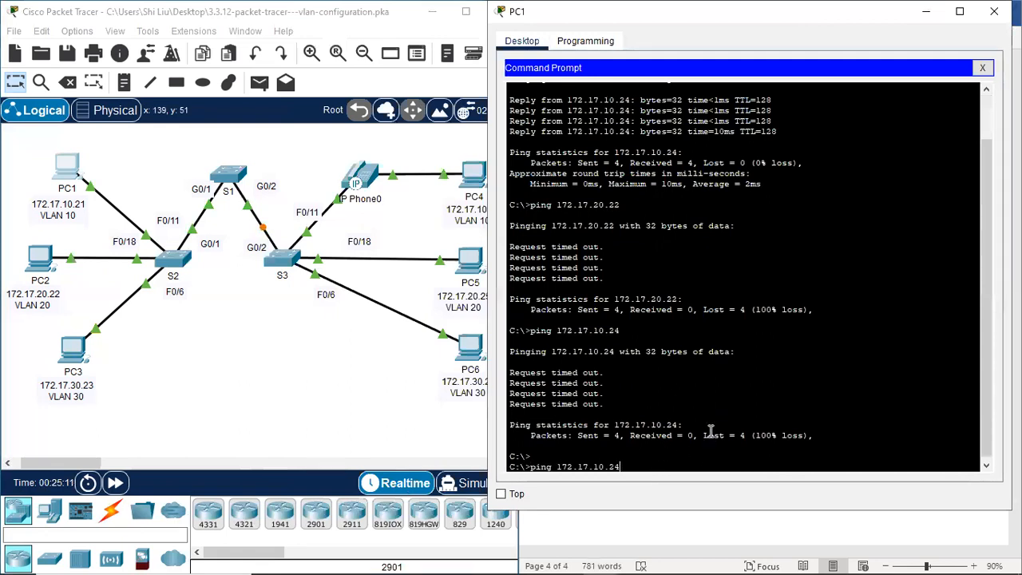
drag(679, 21, 726, 26)
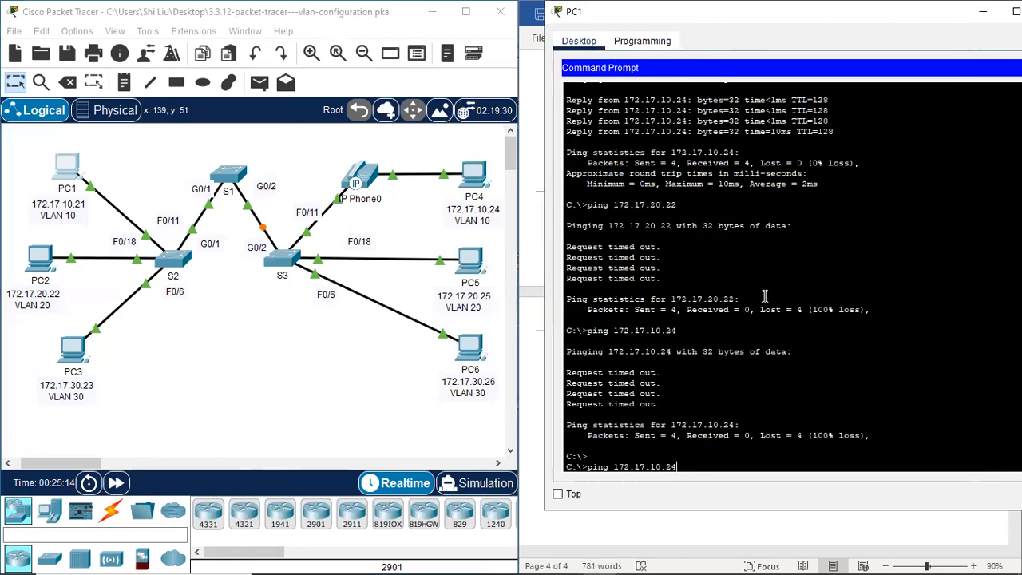
key(Return)
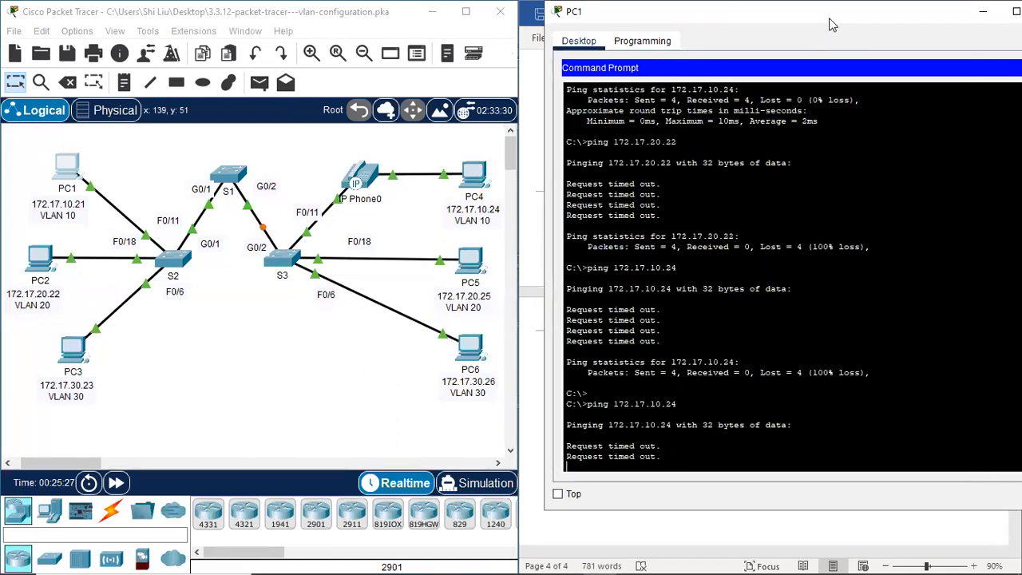
Step: Repeat the ping from PC1 to 172.17.10.24 and close the PC1 window
drag(827, 22, 727, 35)
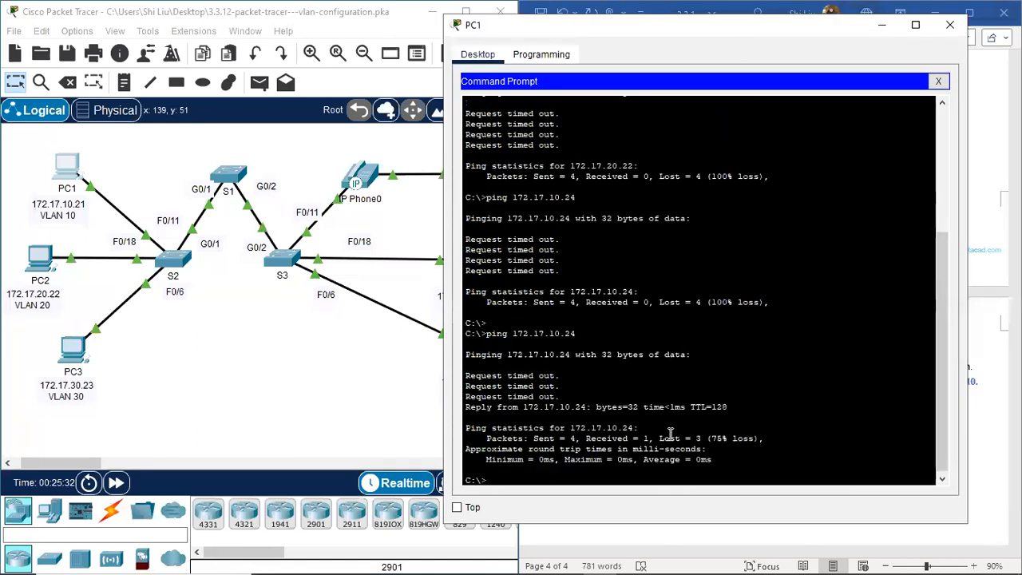
key(Up)
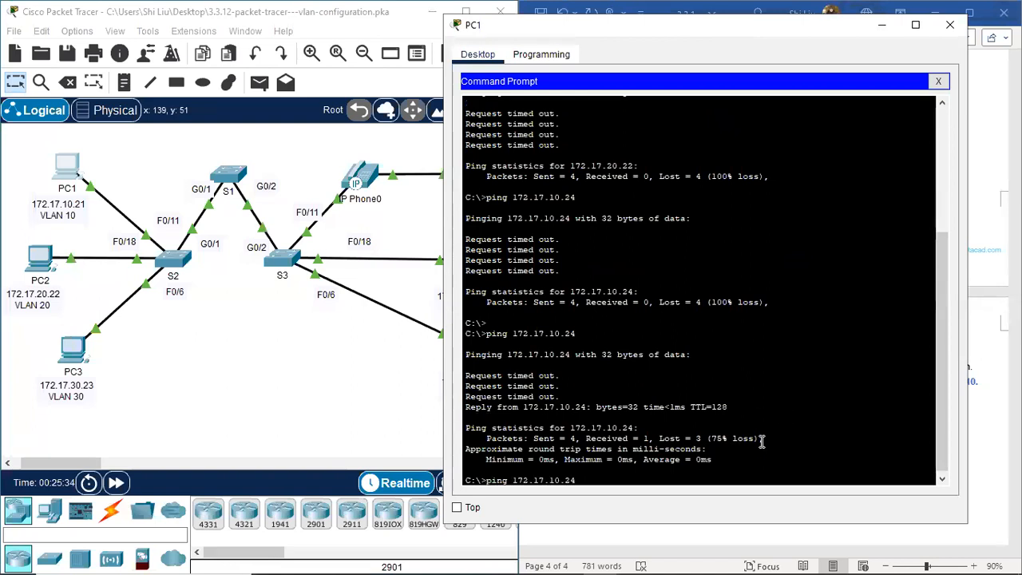
key(Return)
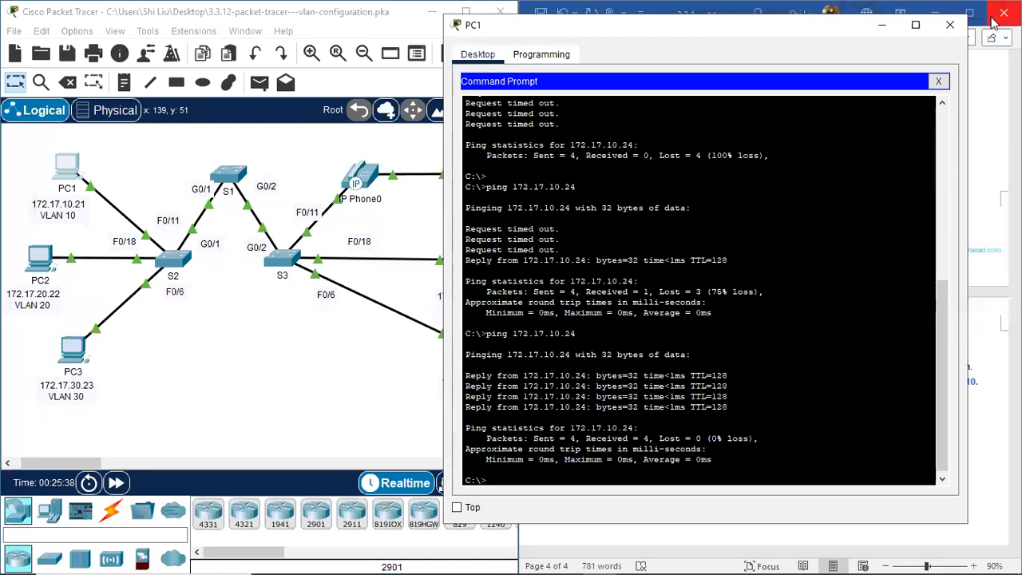
click(950, 25)
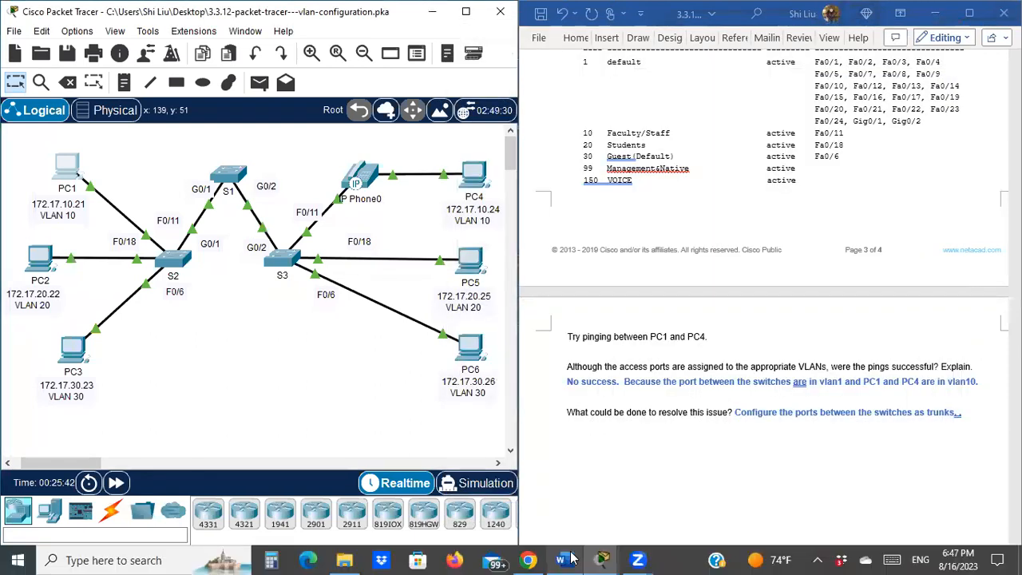
Step: Bring up the PT Activity instructions and review them back to the Addressing Table and Objectives at the beginning
mouse_move(602, 559)
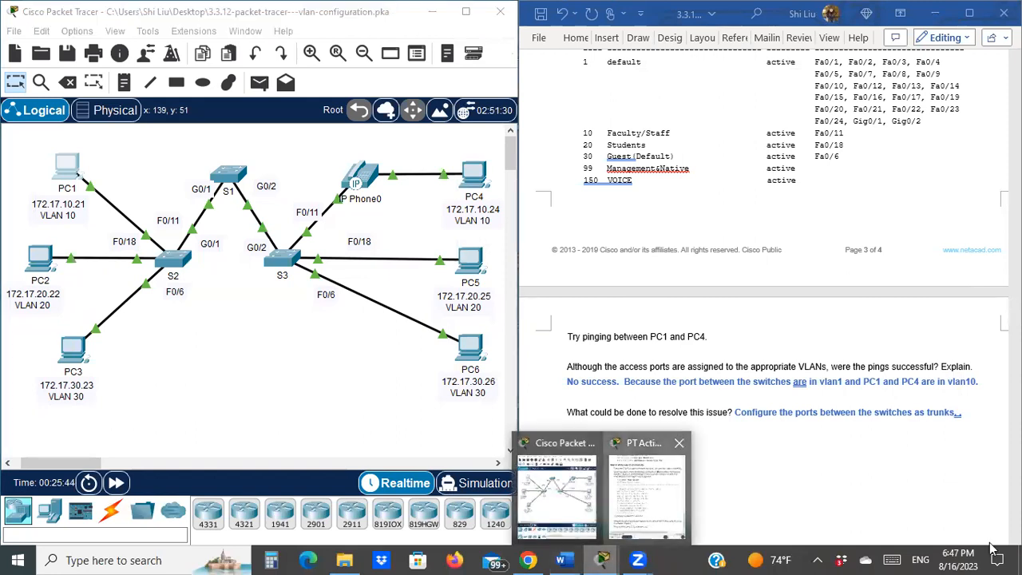
click(647, 491)
scroll(858, 400, up, 10)
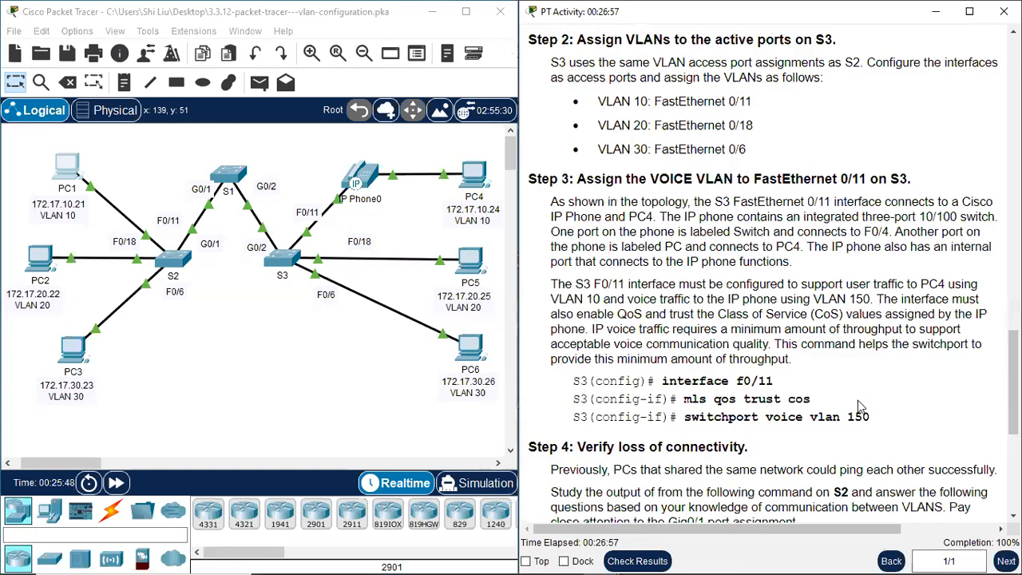
scroll(851, 377, up, 10)
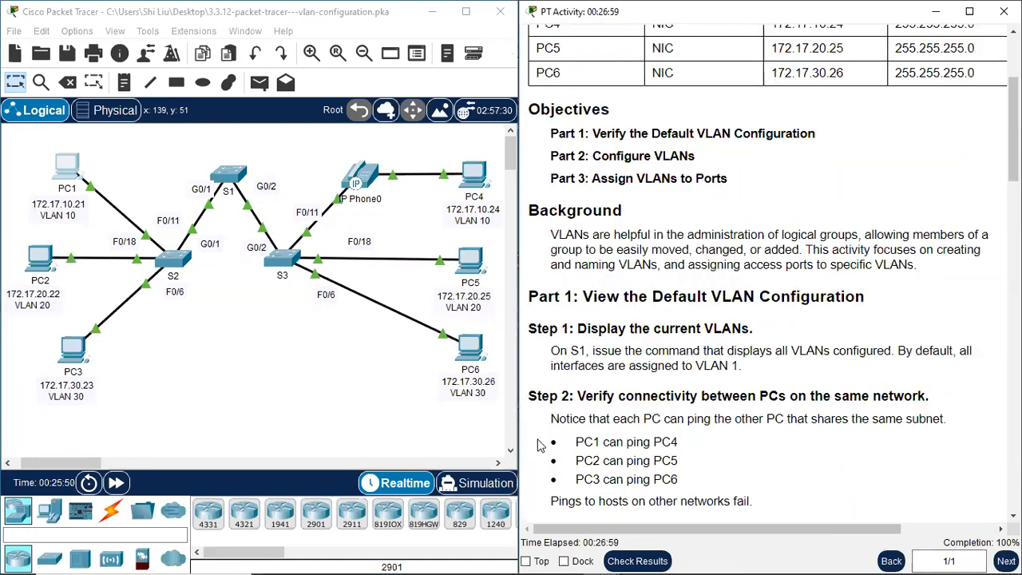
scroll(540, 444, up, 2)
scroll(673, 274, up, 3)
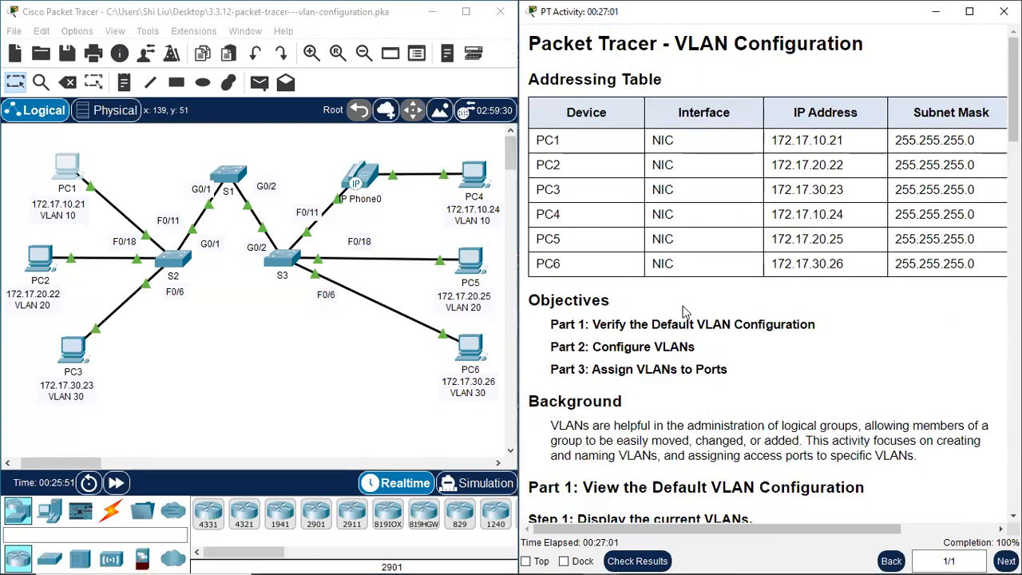